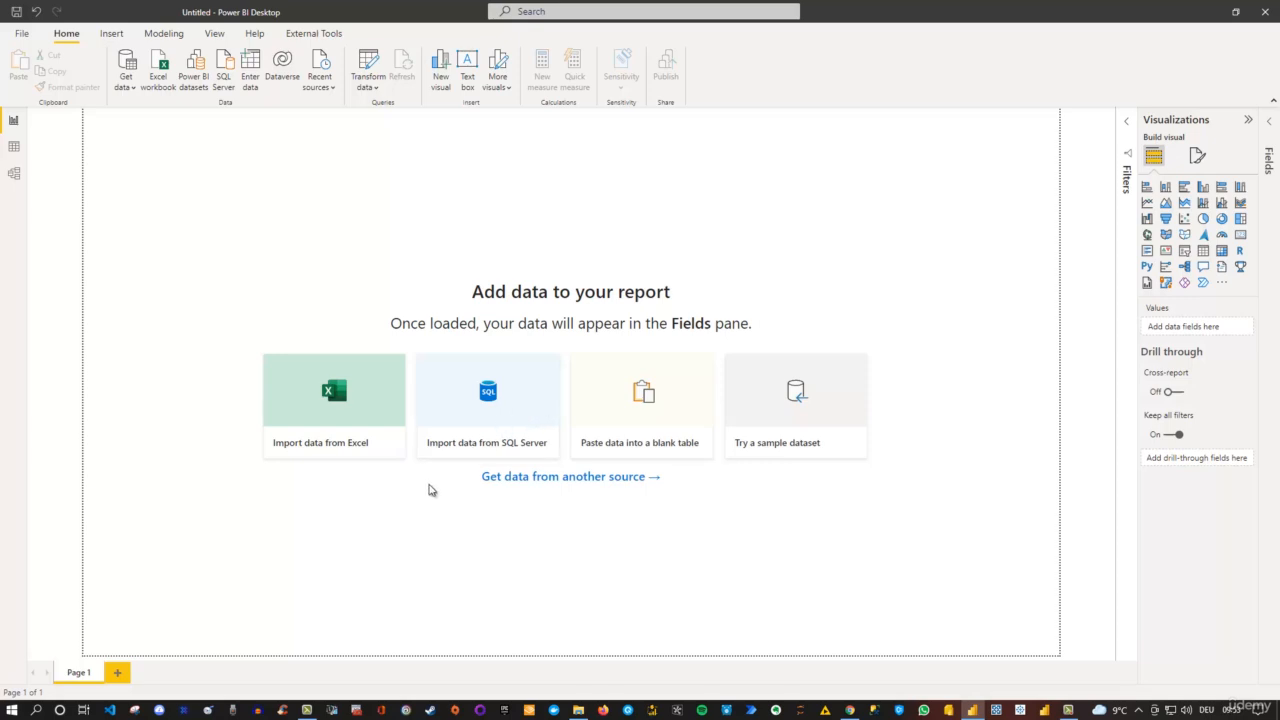
- View the workbook files offered by the Excel data import, and close the file selection without importing anything
{"action": "left_click", "coordinate": [341, 396]}
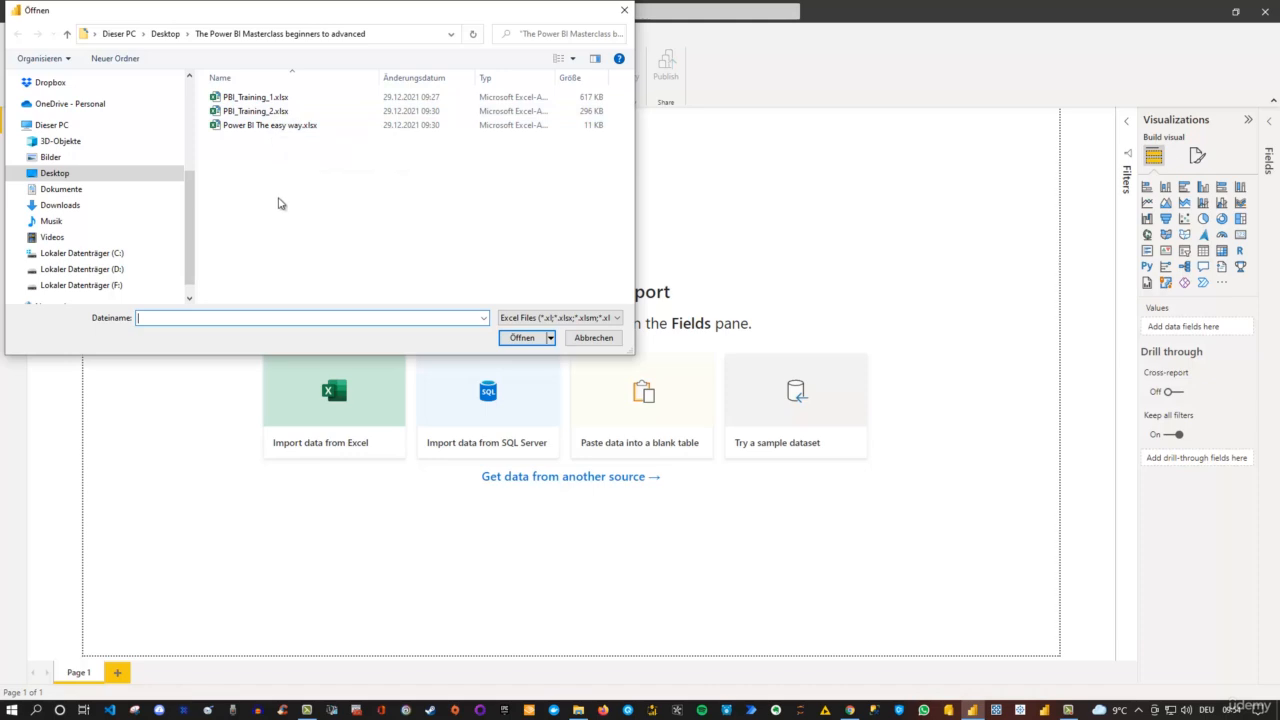
{"action": "left_click", "coordinate": [593, 338]}
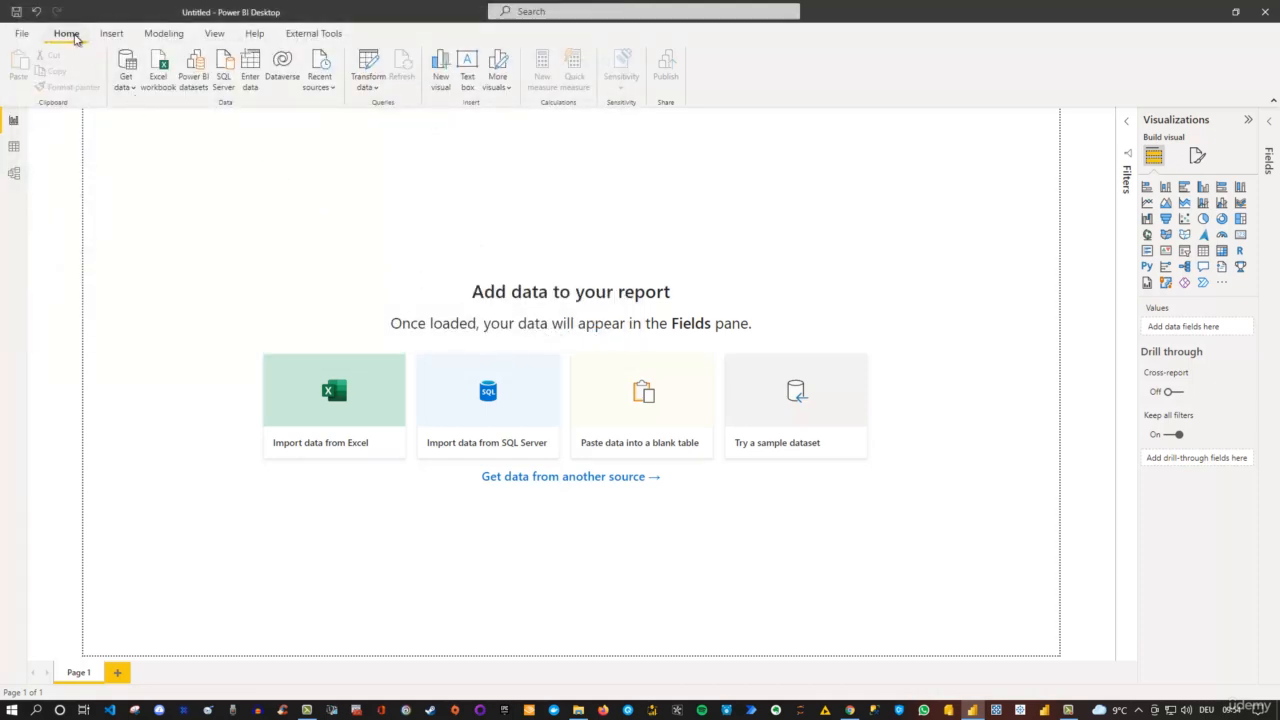
{"action": "left_click", "coordinate": [159, 73]}
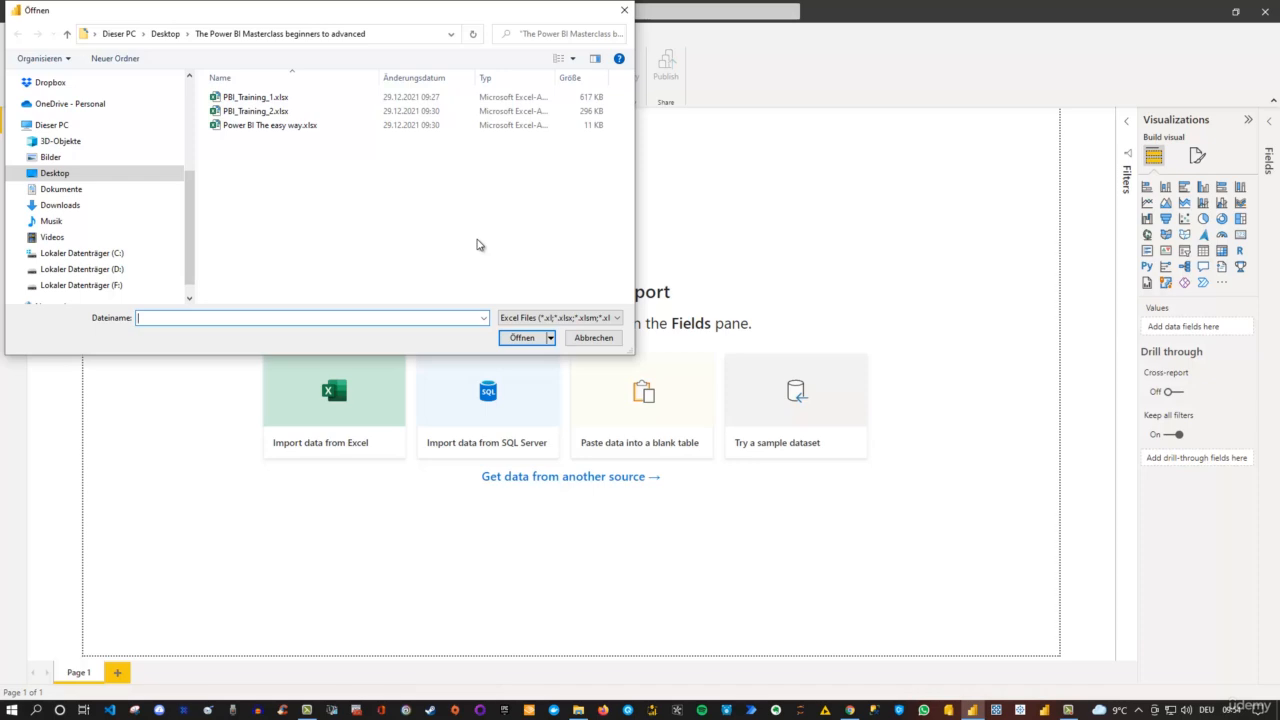
{"action": "left_click", "coordinate": [626, 17]}
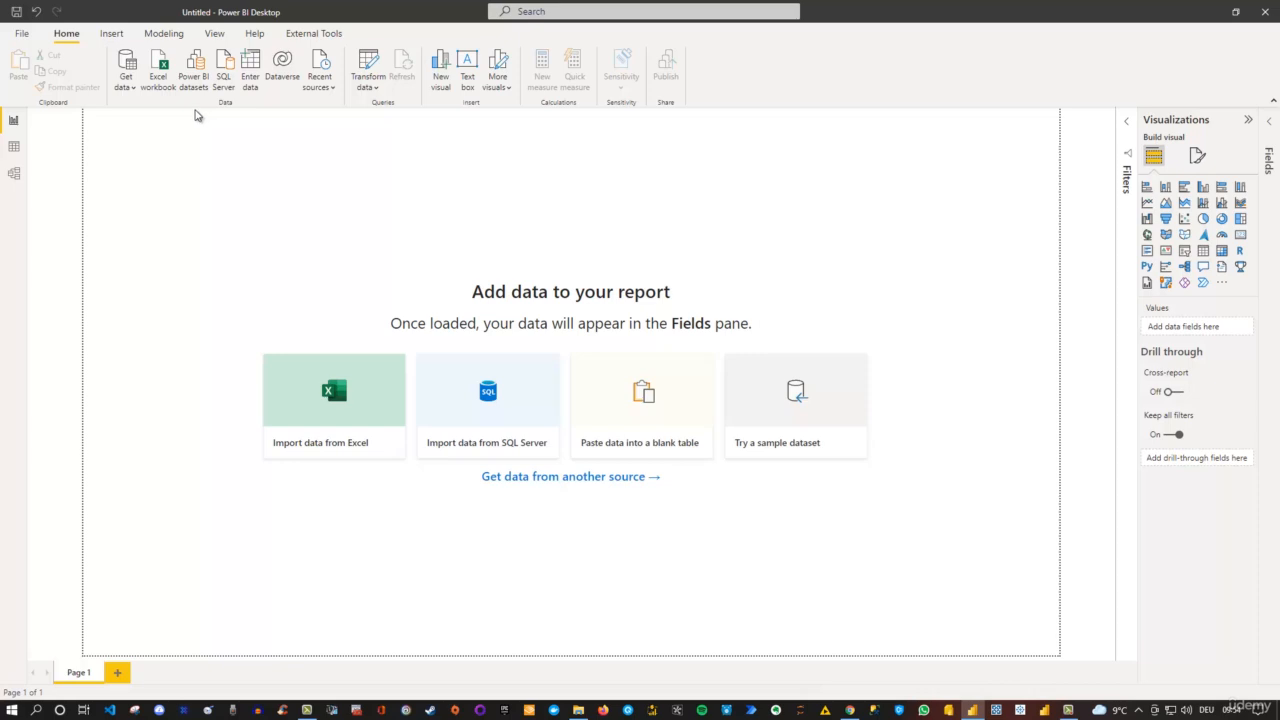
- Browse the common data sources and the full list of Get Data connectors, and close it without connecting
{"action": "left_click", "coordinate": [131, 90]}
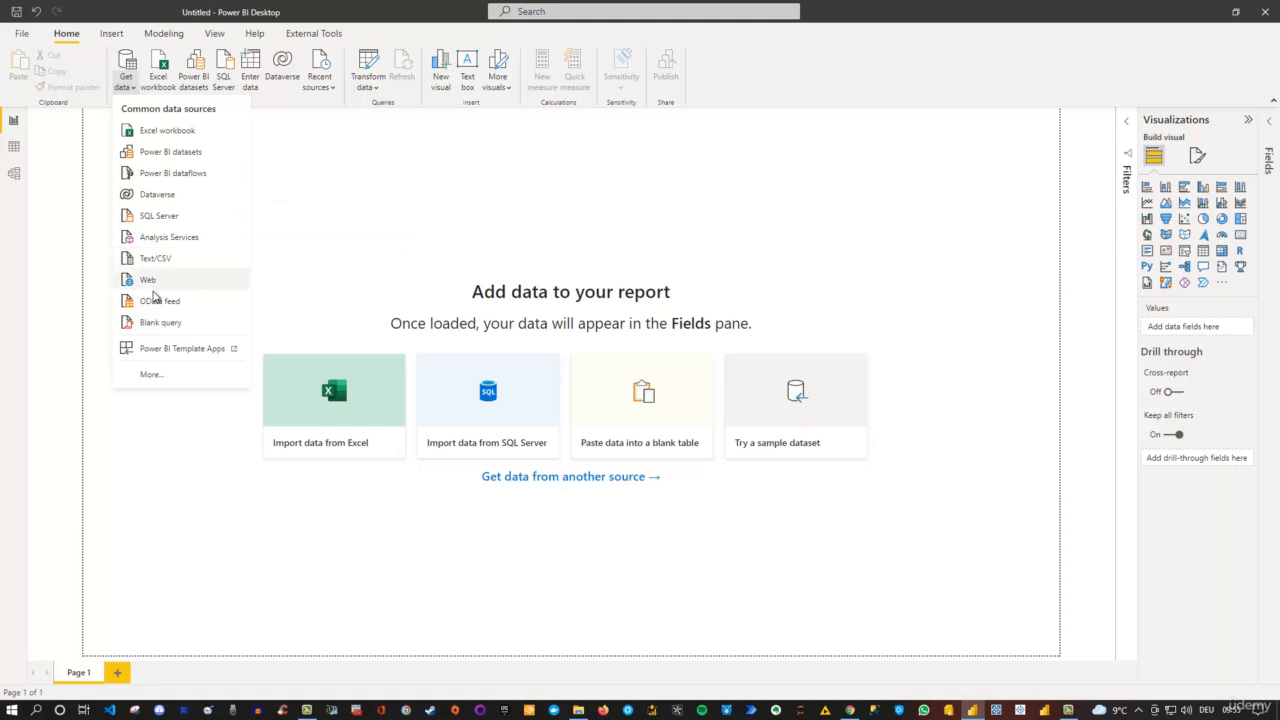
{"action": "left_click", "coordinate": [158, 377]}
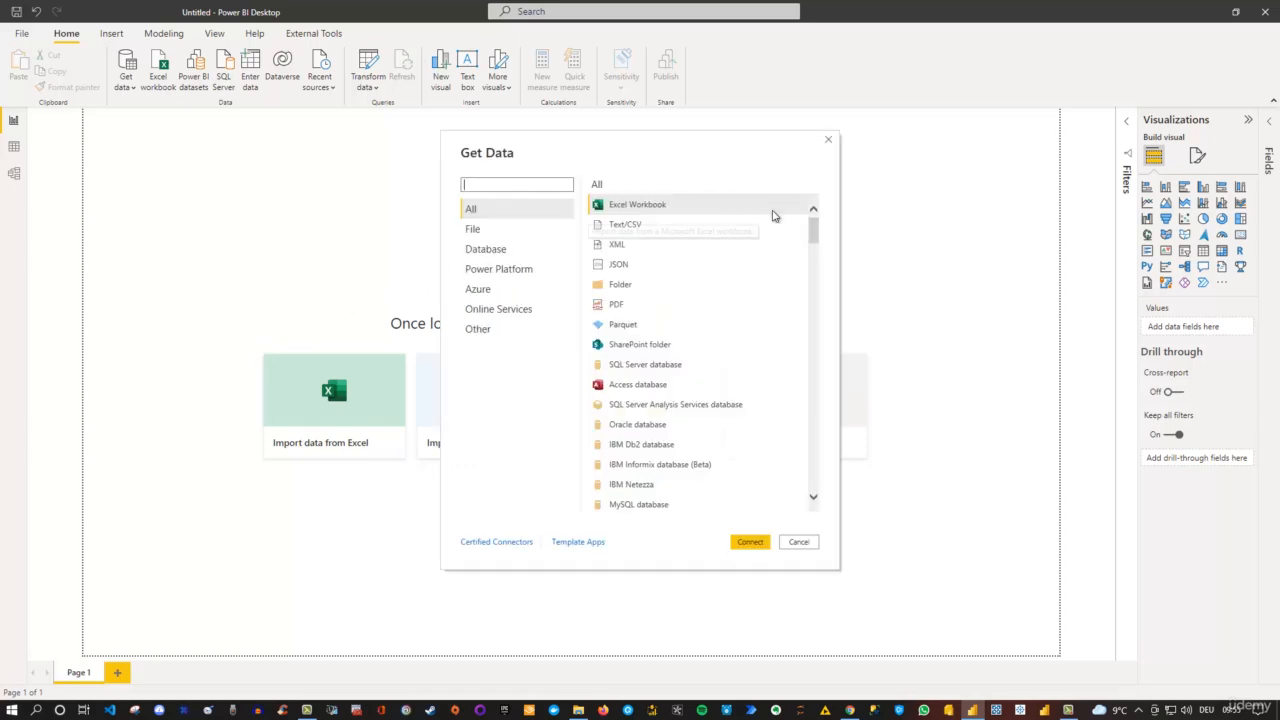
{"action": "mouse_move", "coordinate": [814, 229]}
{"action": "left_mouse_down"}
{"action": "mouse_move", "coordinate": [808, 375]}
{"action": "mouse_move", "coordinate": [822, 484]}
{"action": "left_mouse_up"}
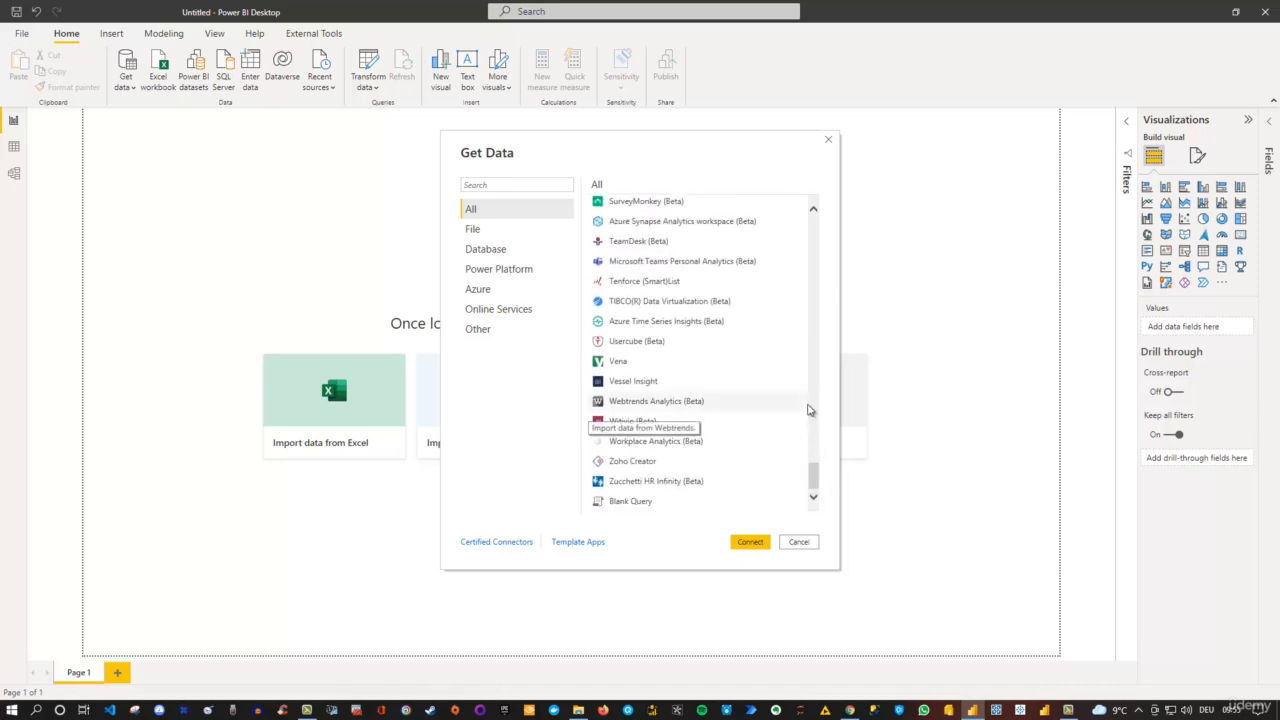
{"action": "left_click", "coordinate": [476, 186]}
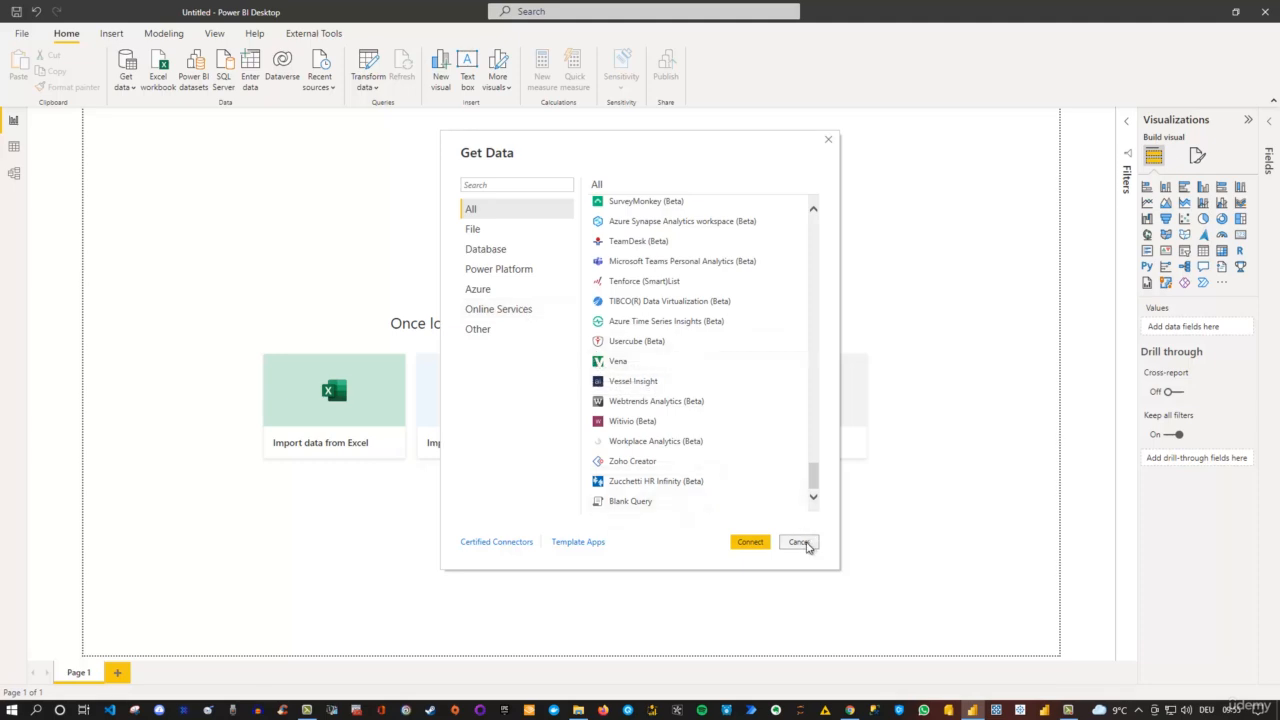
{"action": "left_click", "coordinate": [798, 542]}
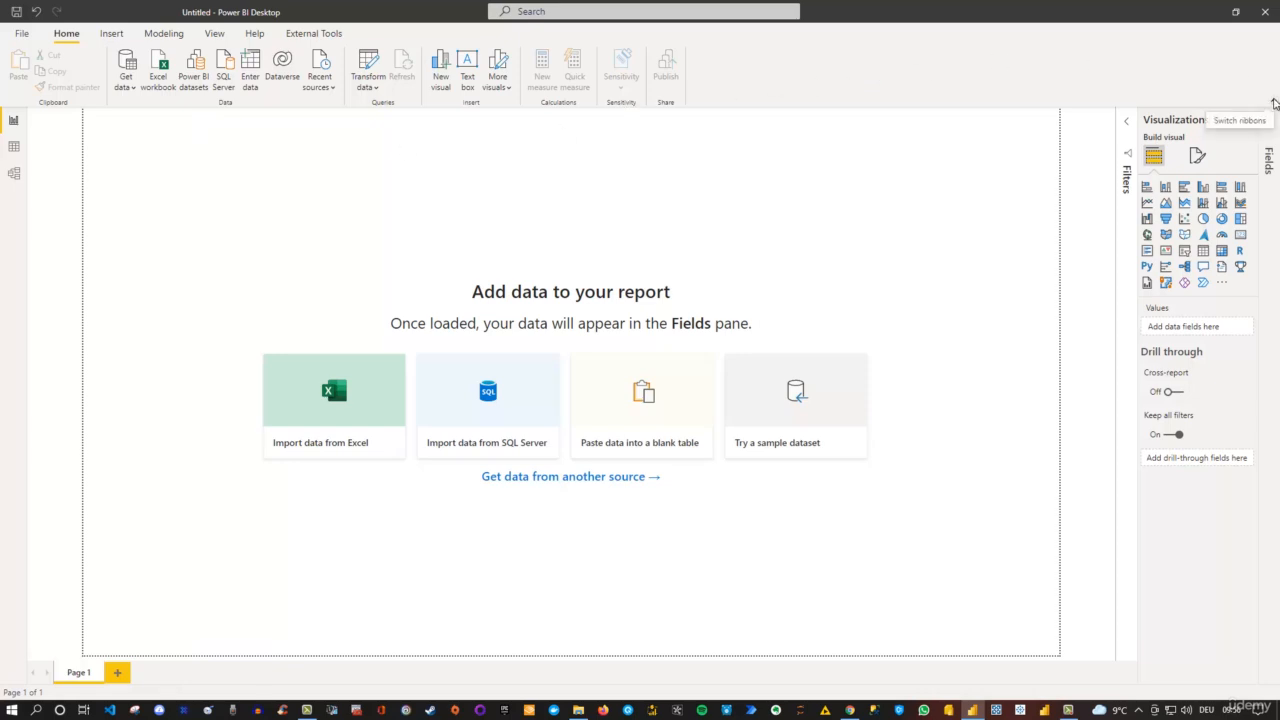
- Collapse and restore the ribbon, and add an empty column chart visual to the report page
{"action": "left_click", "coordinate": [1274, 103]}
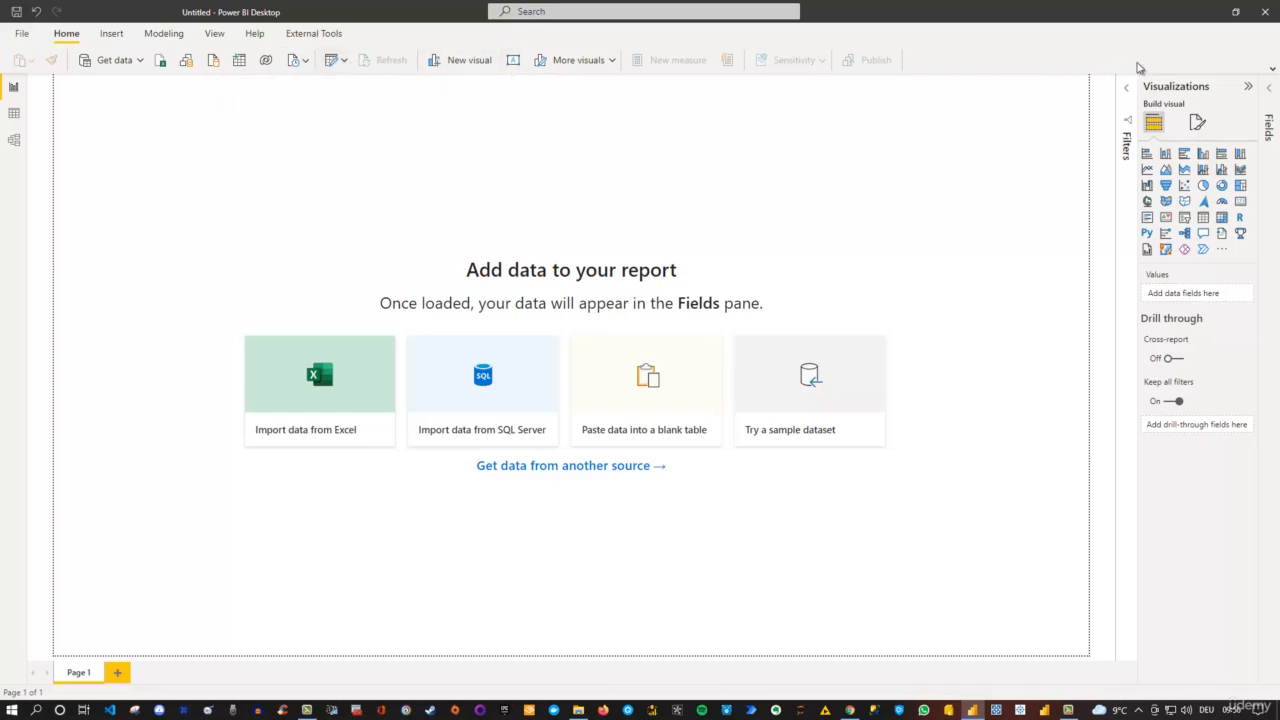
{"action": "left_click", "coordinate": [1274, 70]}
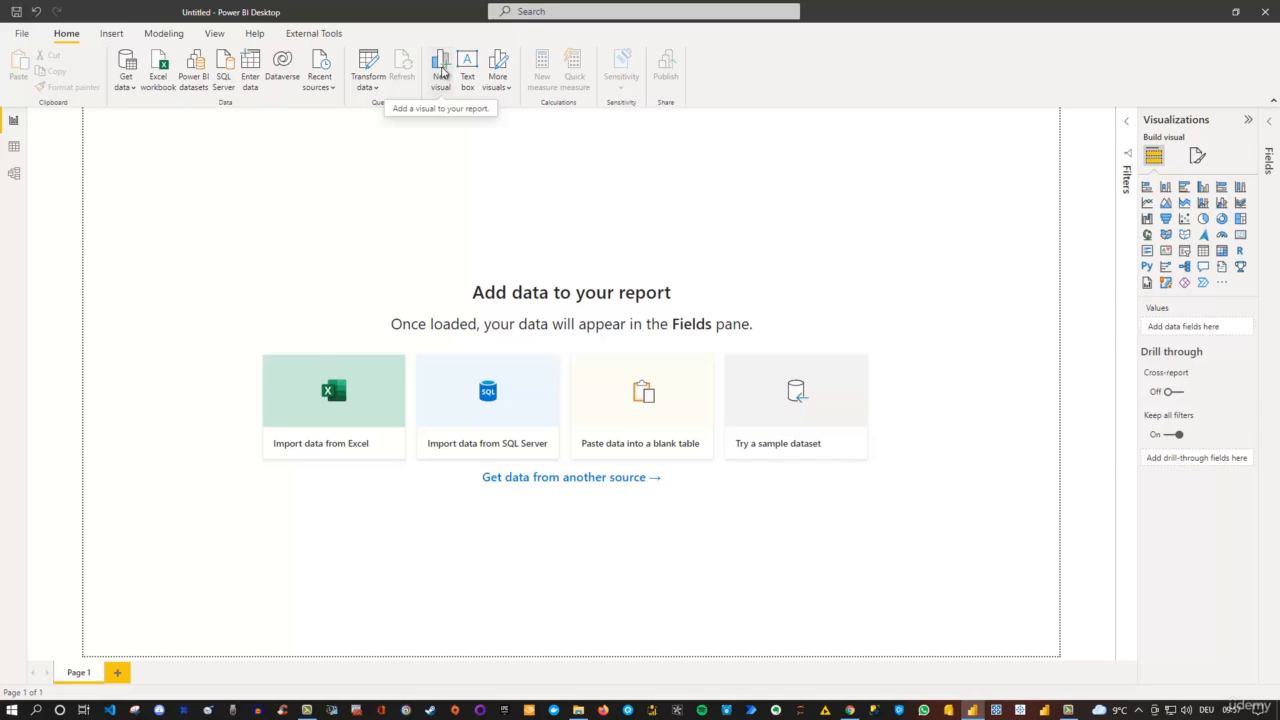
{"action": "left_click", "coordinate": [442, 72]}
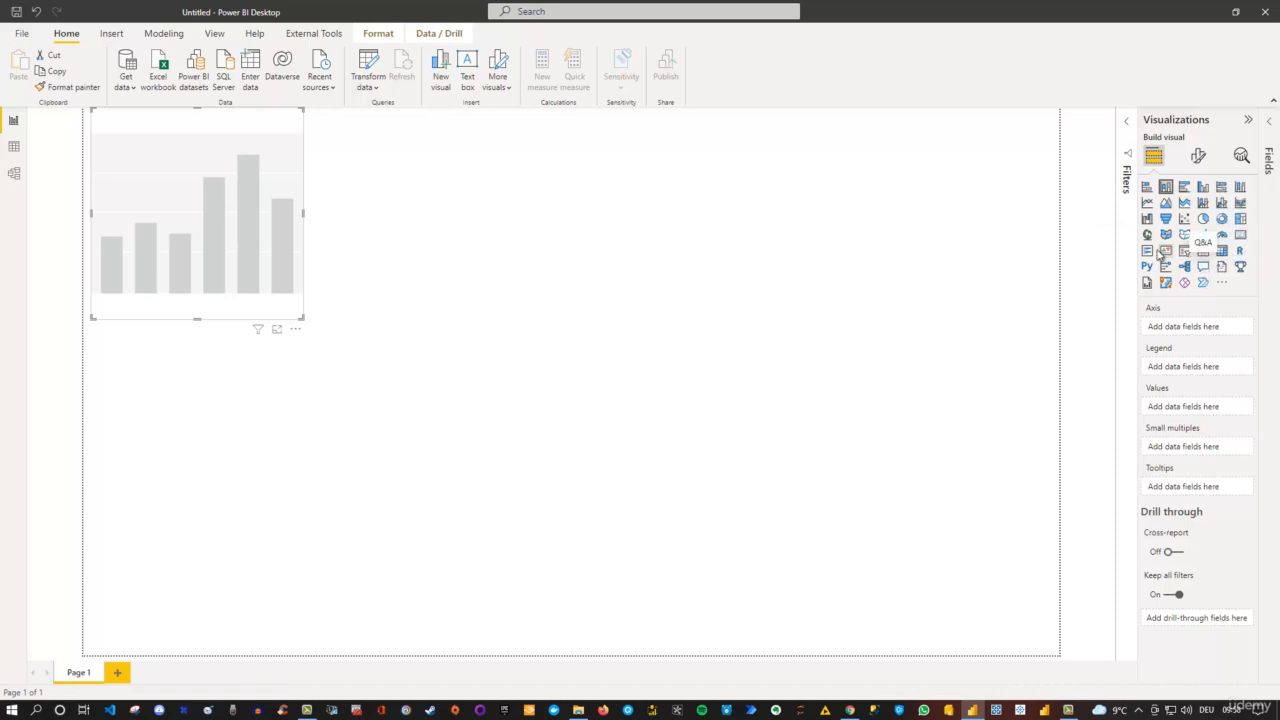
- Import the Chiclet Slicer visual from the Power BI visuals gallery into the report, and deselect the chart
{"action": "left_click", "coordinate": [1222, 285]}
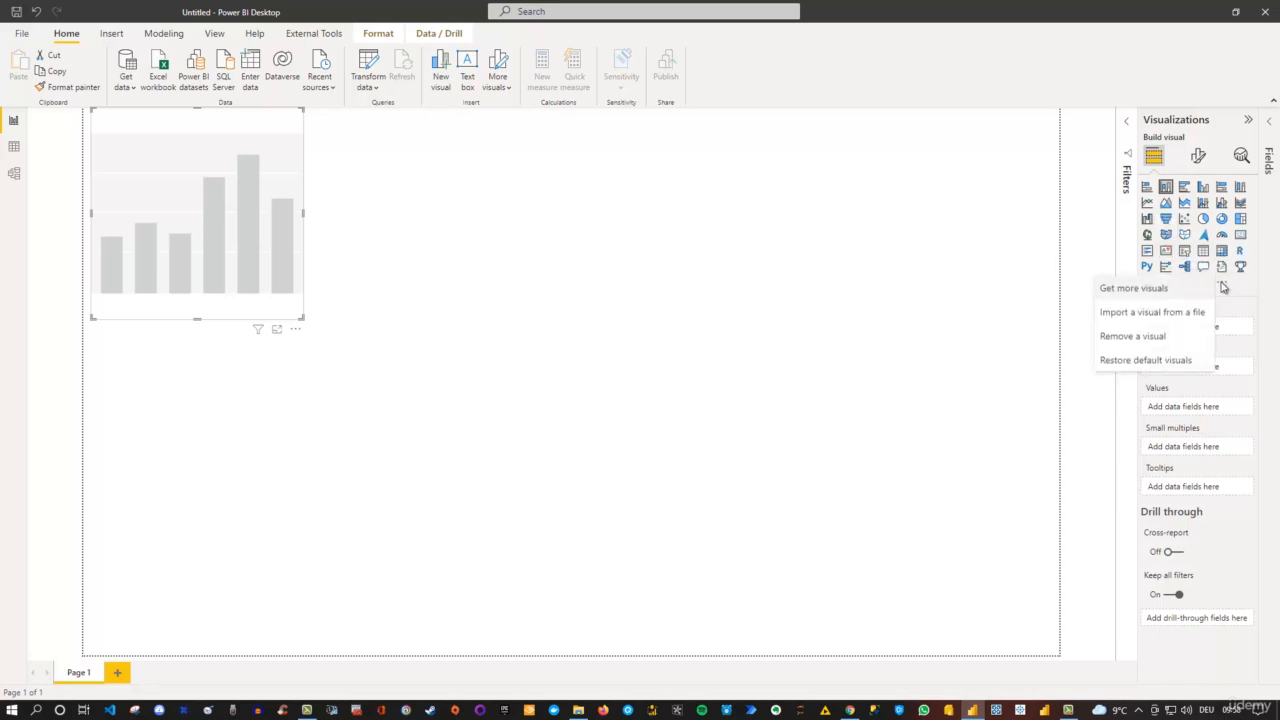
{"action": "left_click", "coordinate": [1133, 288]}
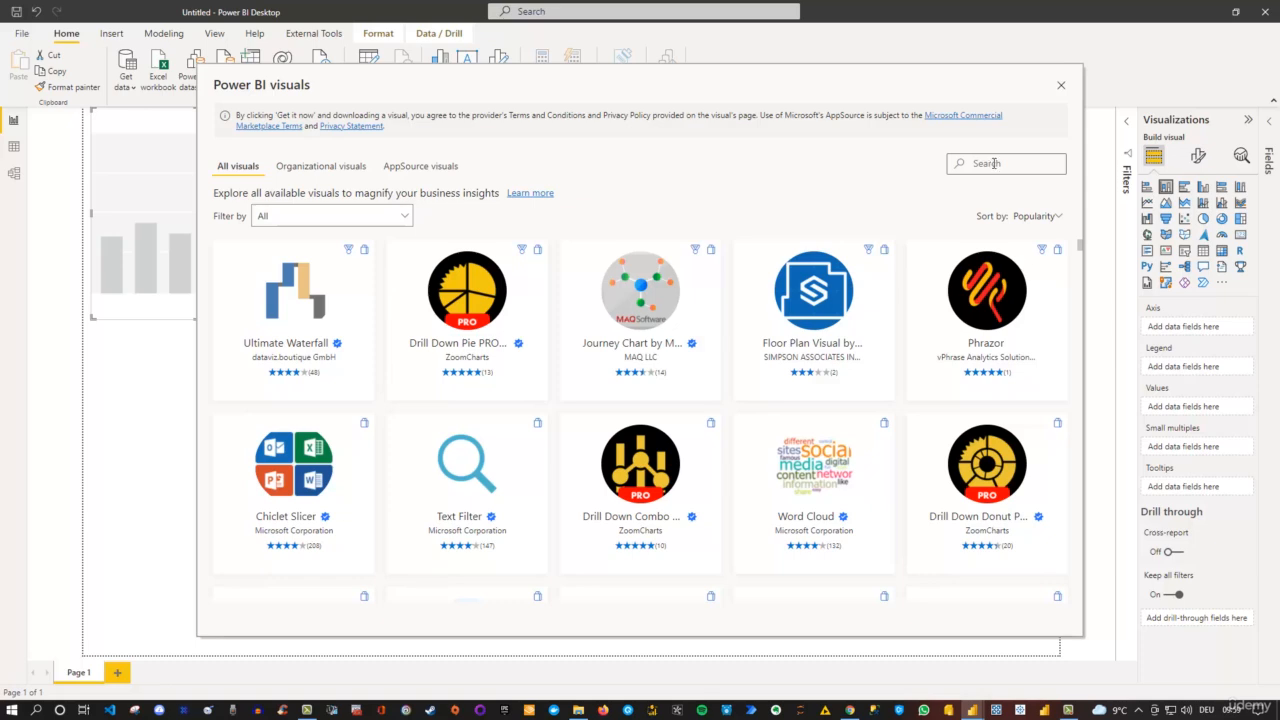
{"action": "left_click", "coordinate": [405, 216]}
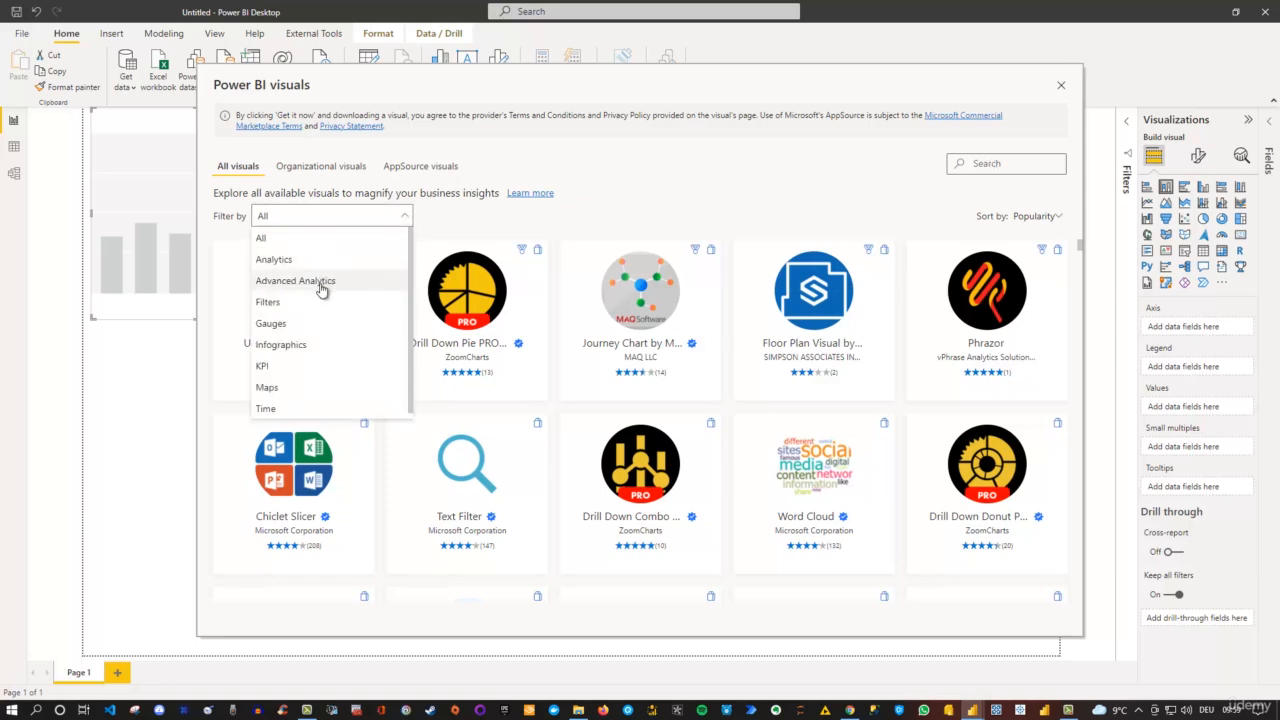
{"action": "left_click", "coordinate": [648, 188]}
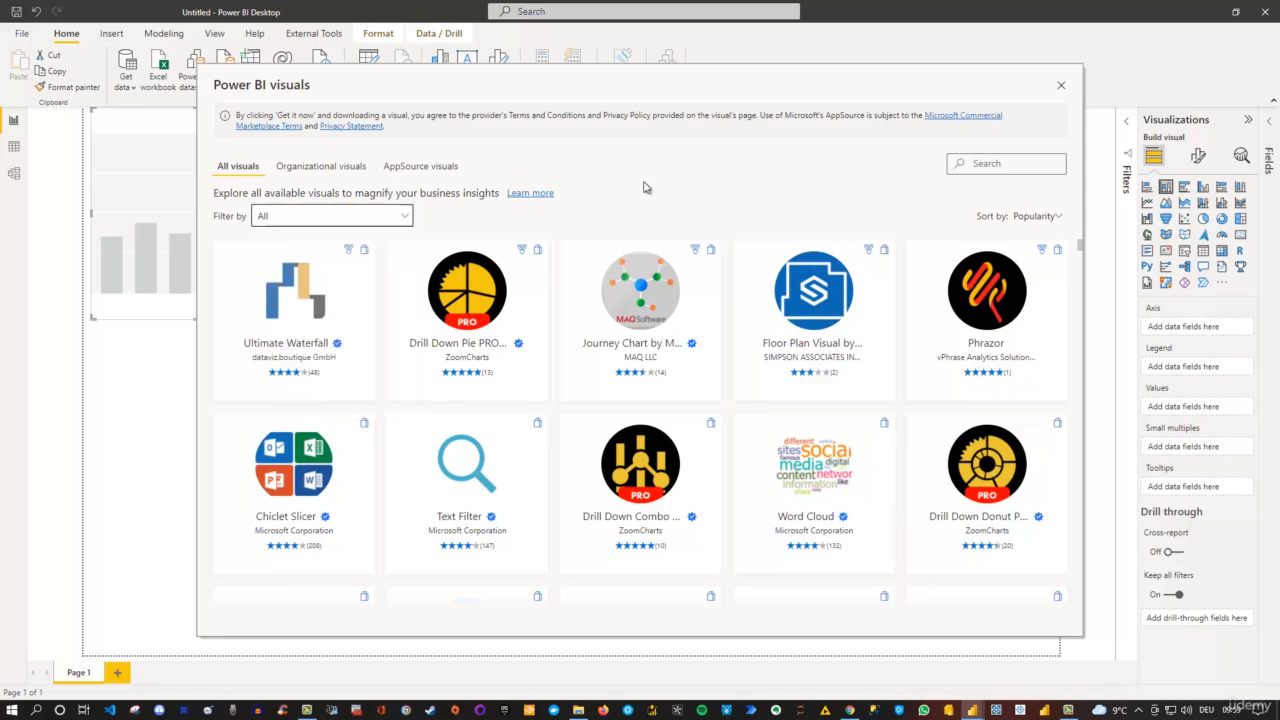
{"action": "left_click", "coordinate": [300, 466]}
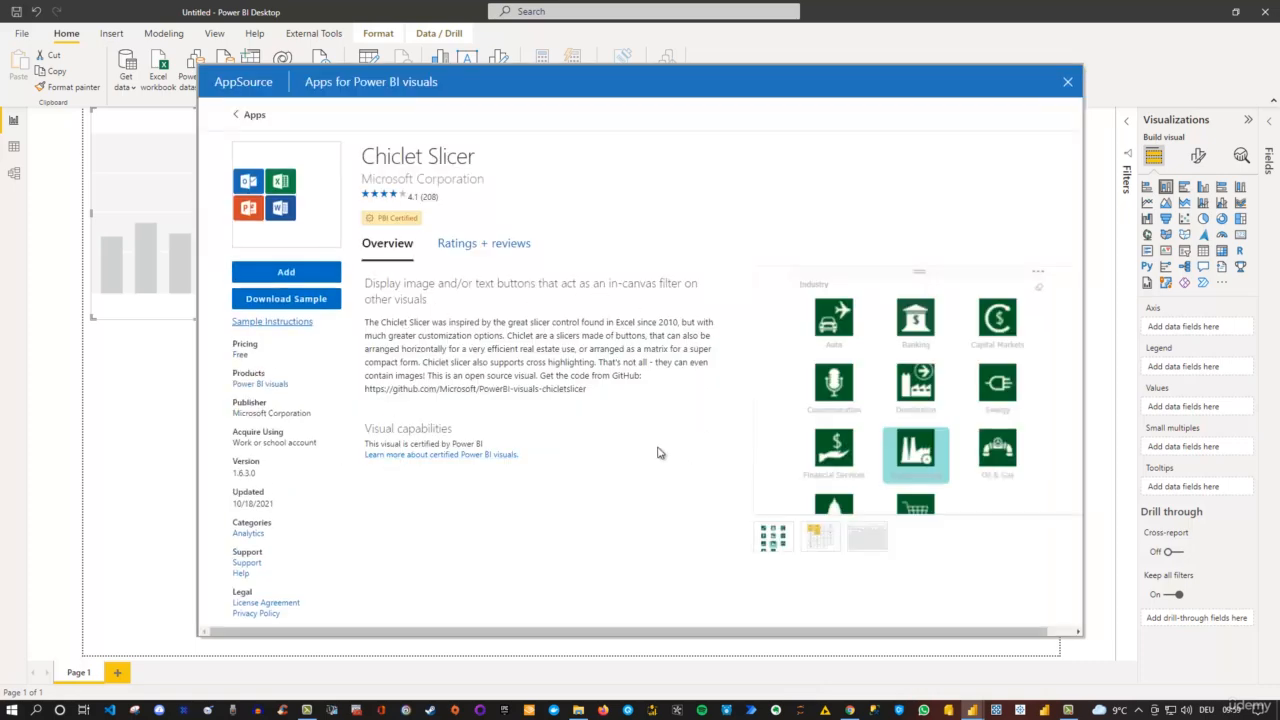
{"action": "left_click", "coordinate": [286, 272]}
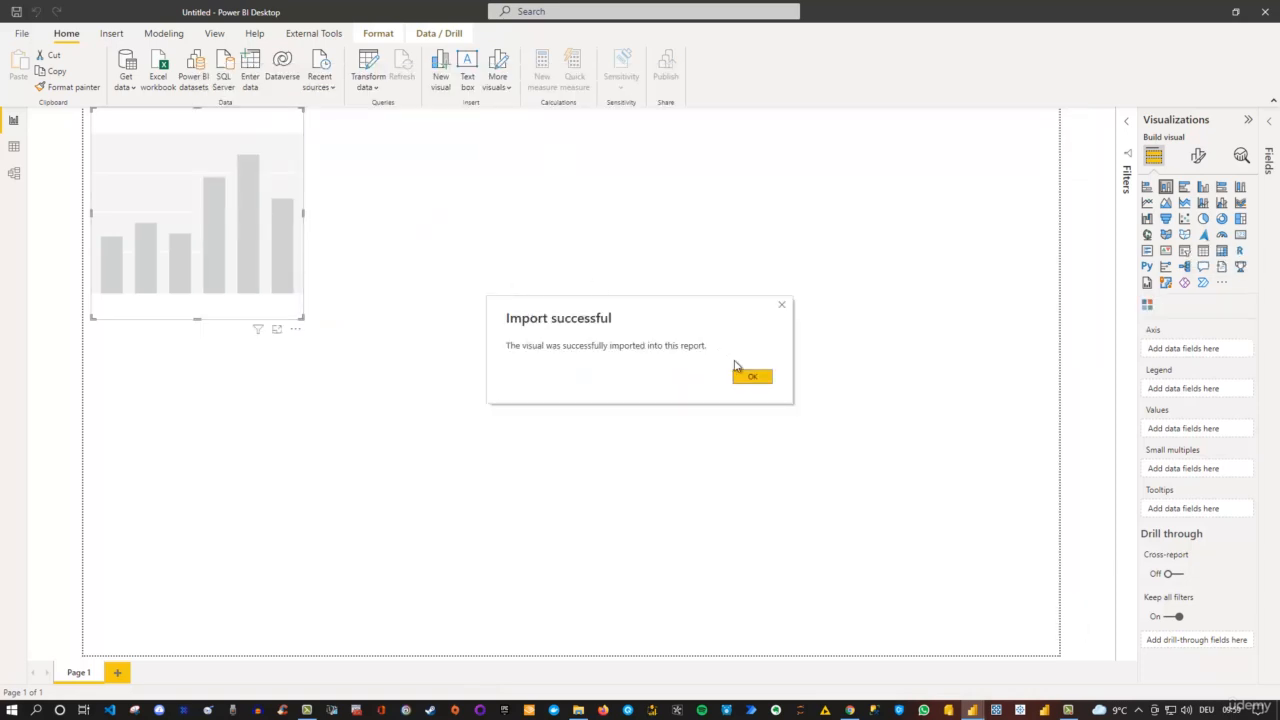
{"action": "left_click", "coordinate": [743, 378]}
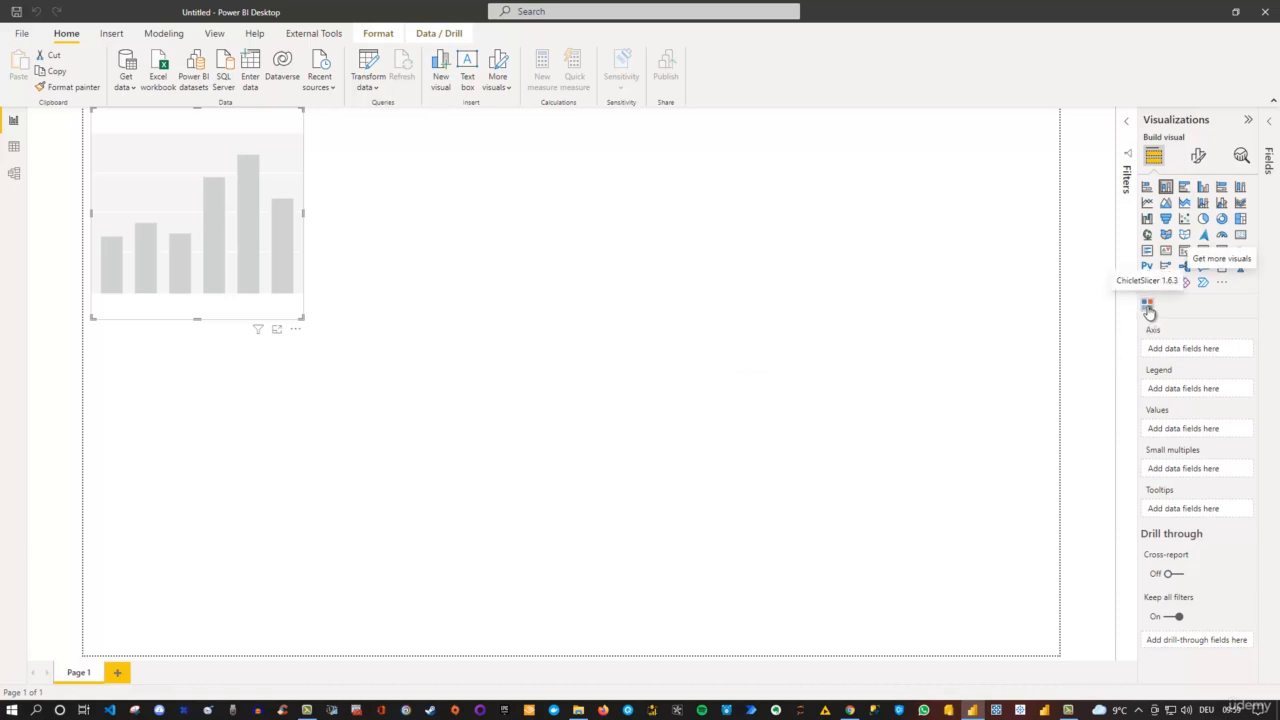
{"action": "left_click", "coordinate": [1022, 315]}
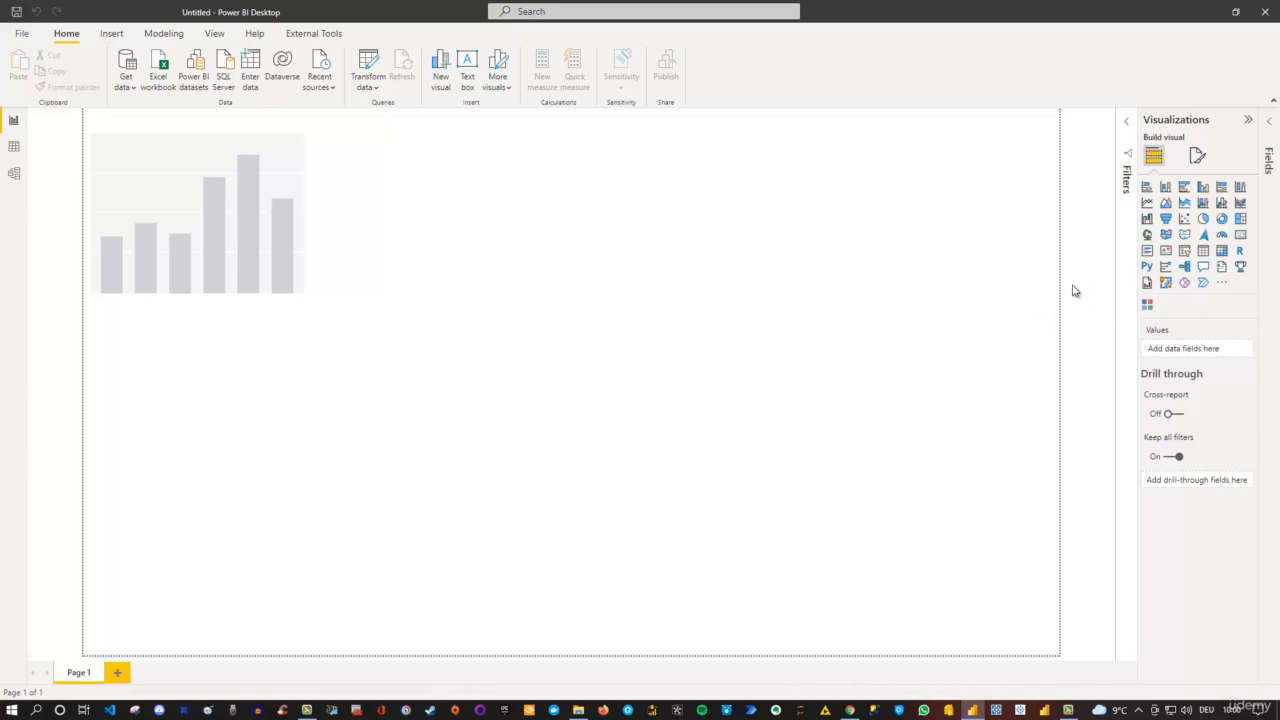
- View the AppSource visuals gallery and the sources for adding more visuals, without importing anything
{"action": "left_click", "coordinate": [507, 90]}
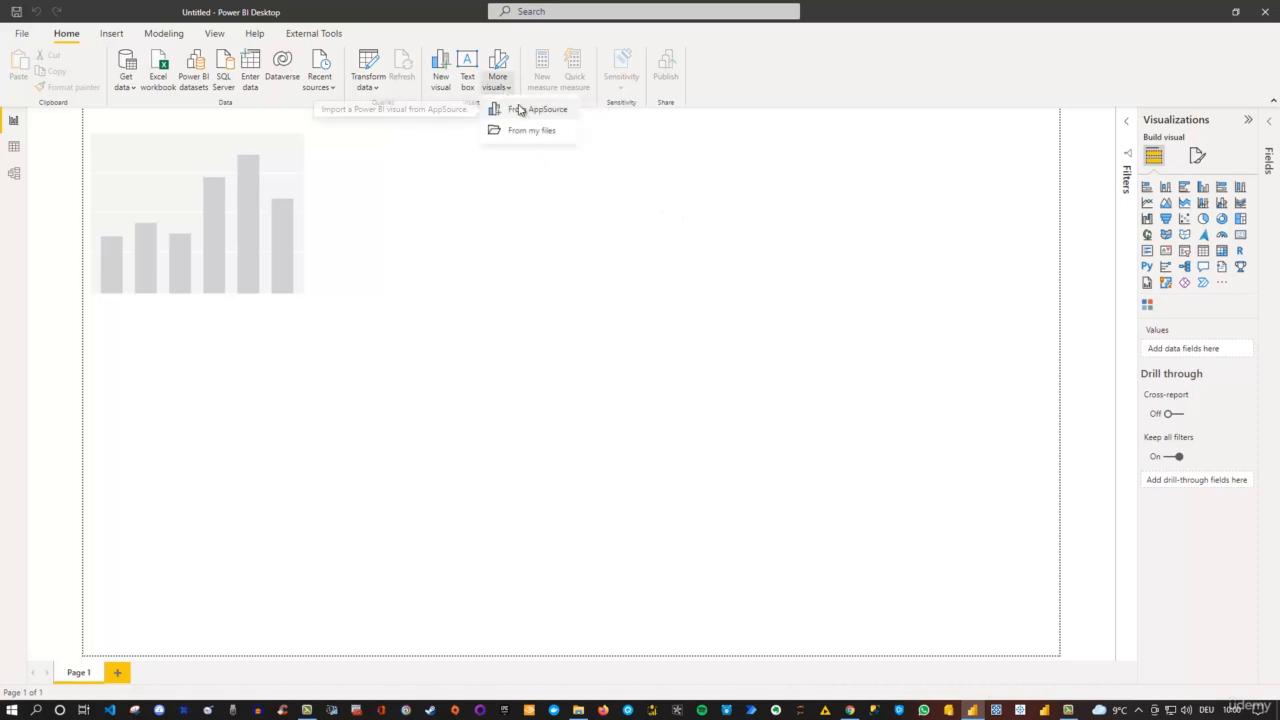
{"action": "left_click", "coordinate": [519, 111]}
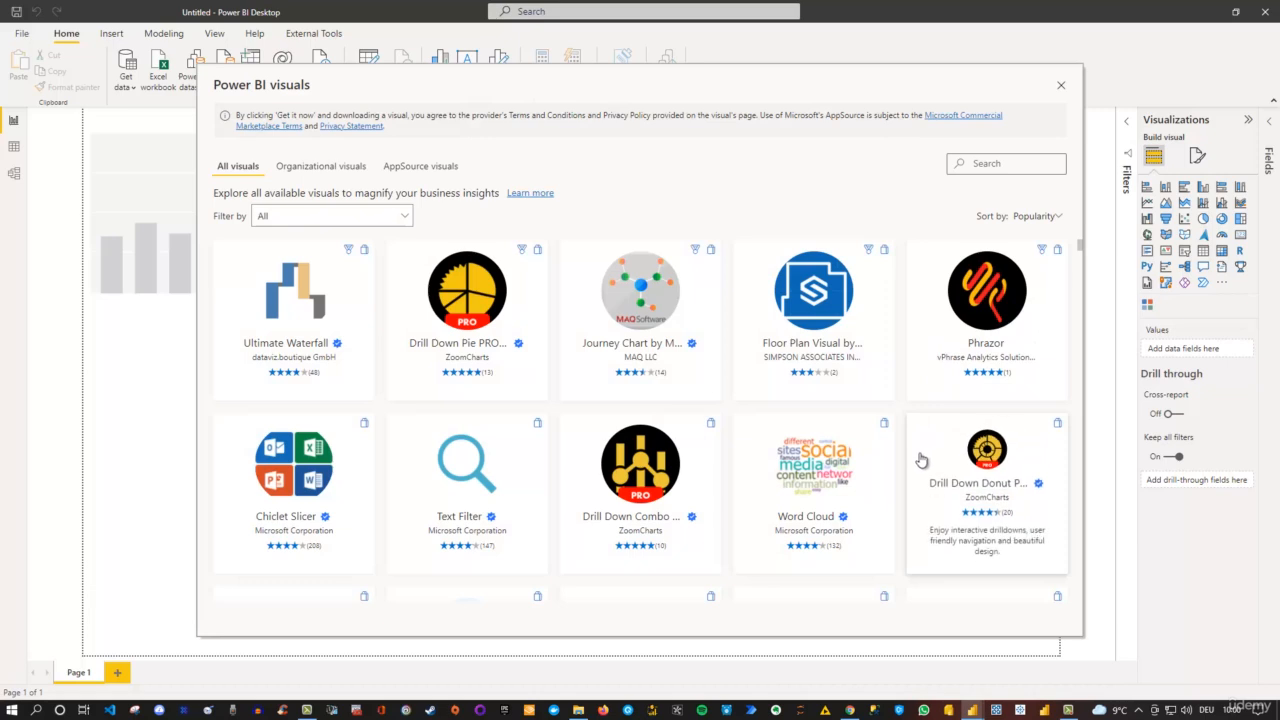
{"action": "left_click", "coordinate": [1061, 86]}
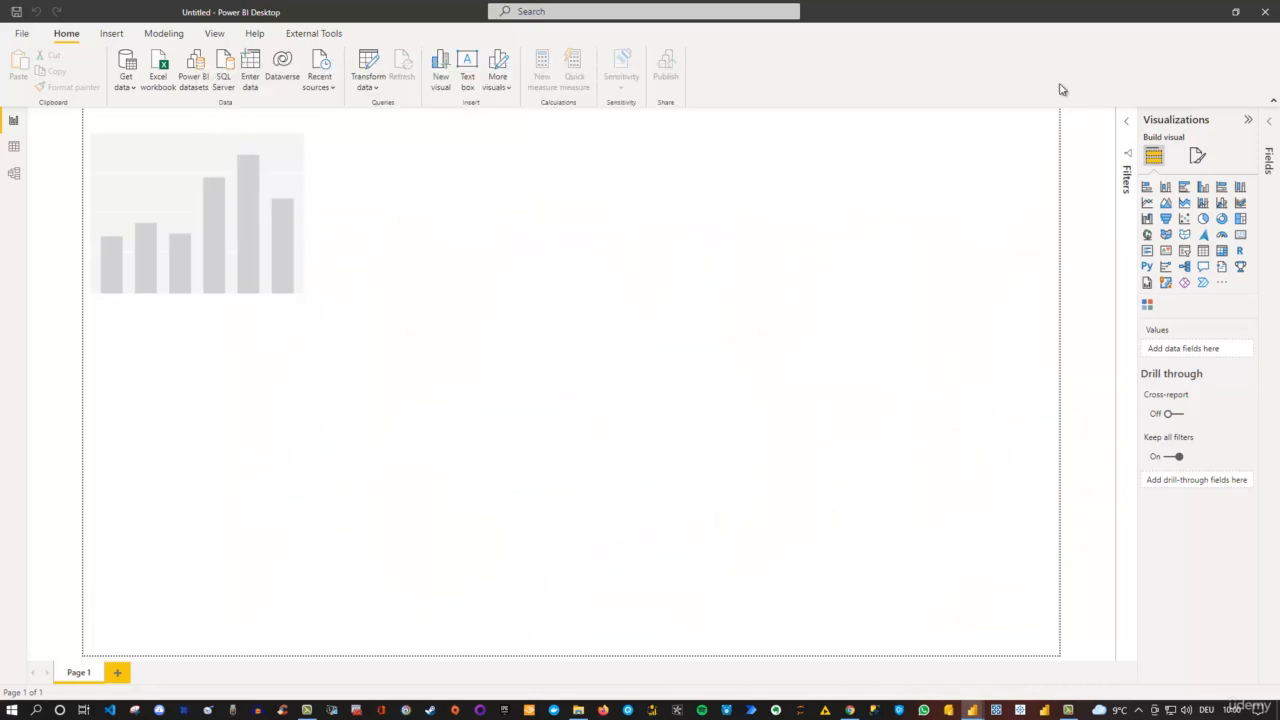
{"action": "left_click", "coordinate": [507, 90]}
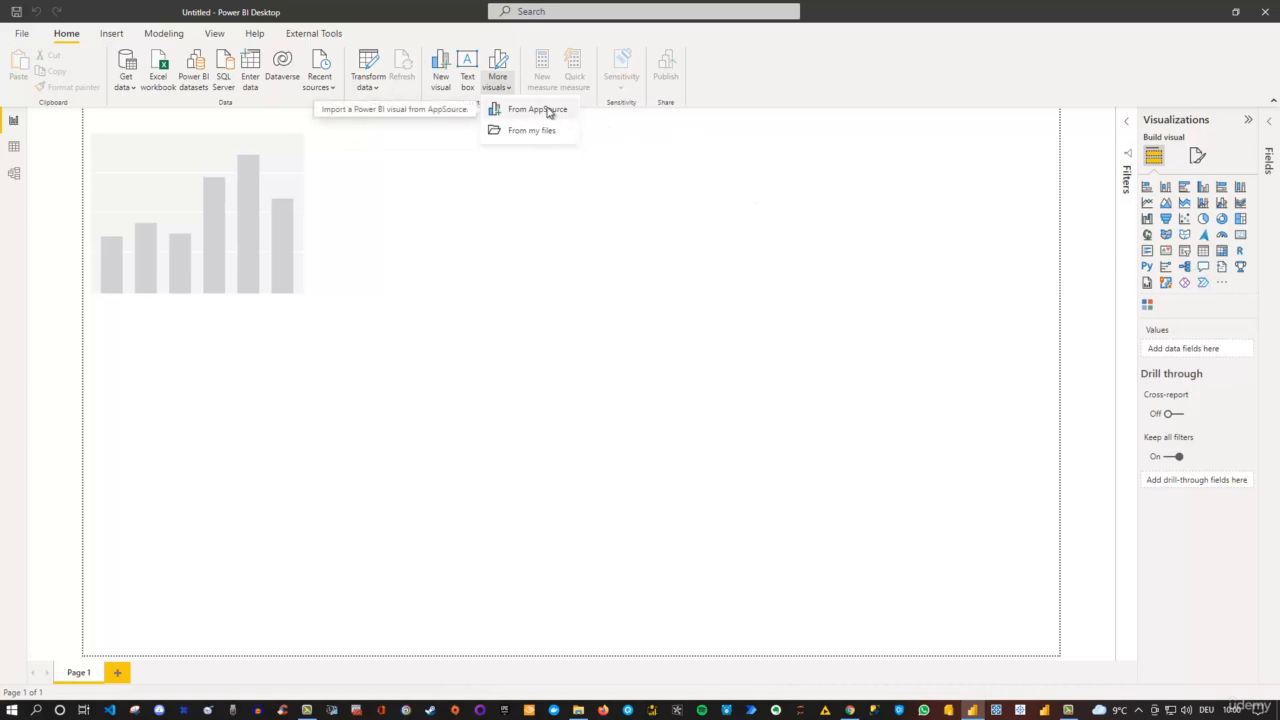
{"action": "left_click", "coordinate": [504, 189]}
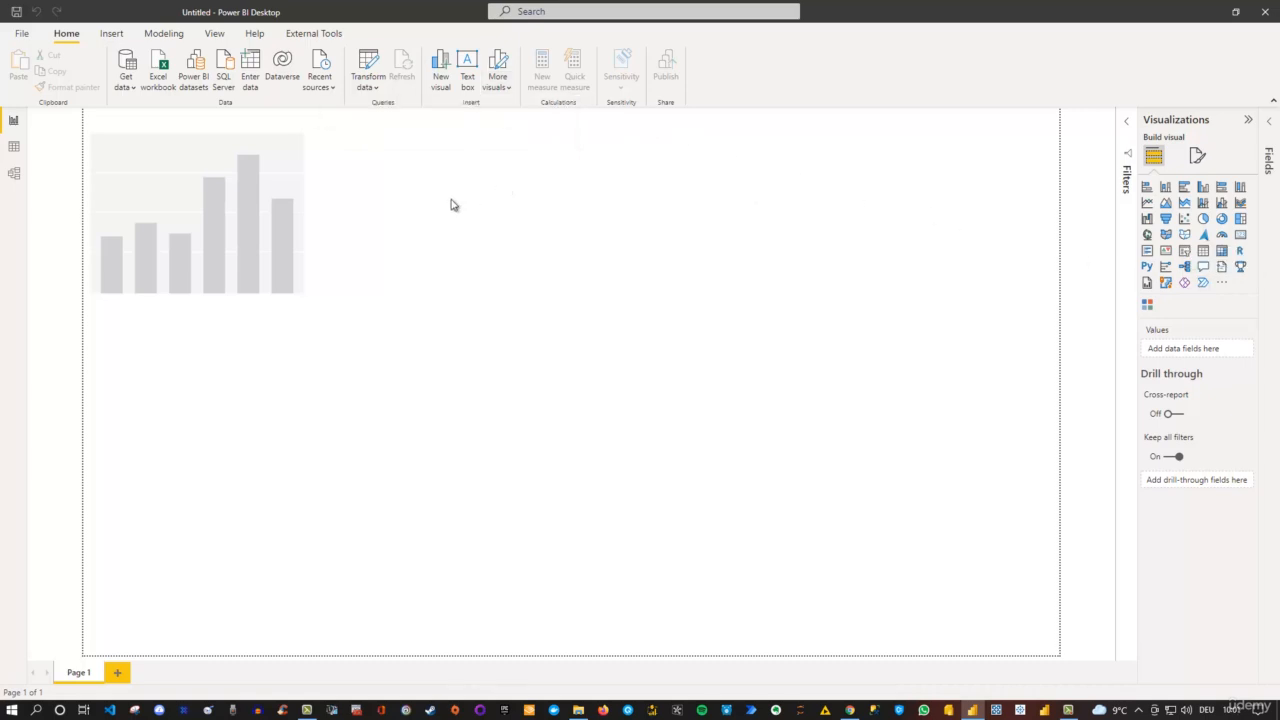
- Delete the empty column chart from the report page
{"action": "left_click", "coordinate": [266, 122]}
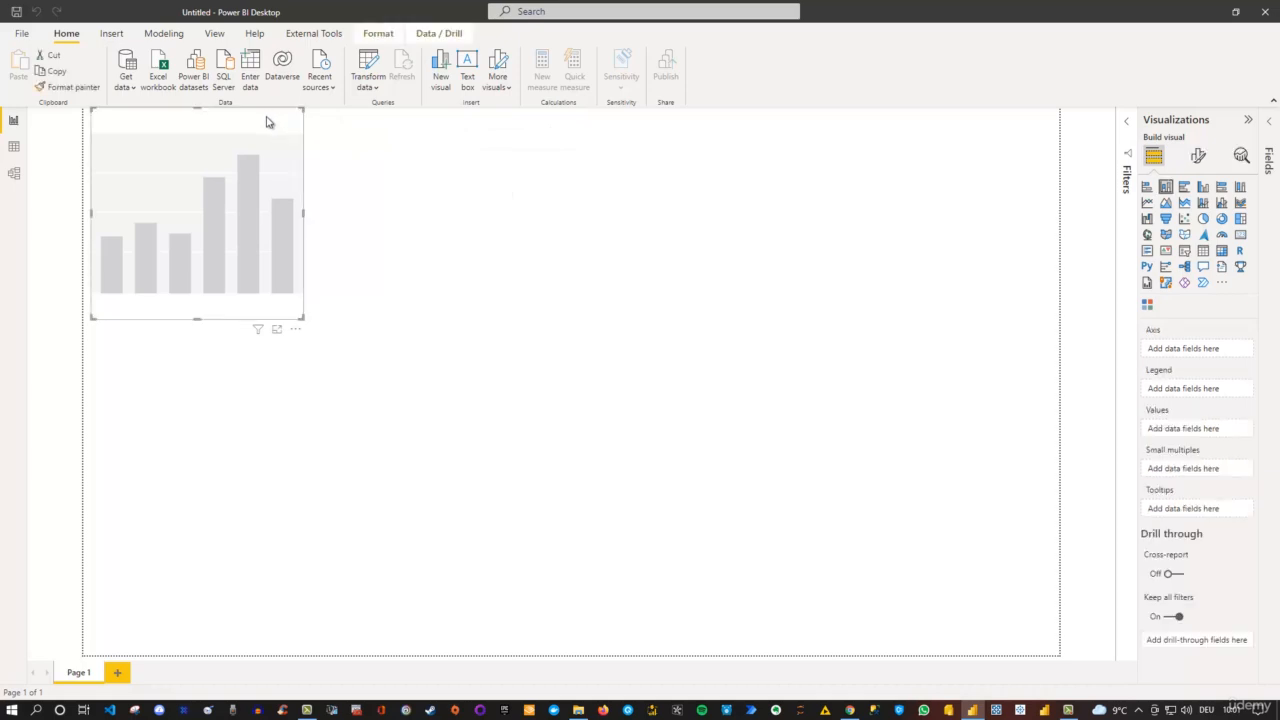
{"action": "key", "text": "Delete"}
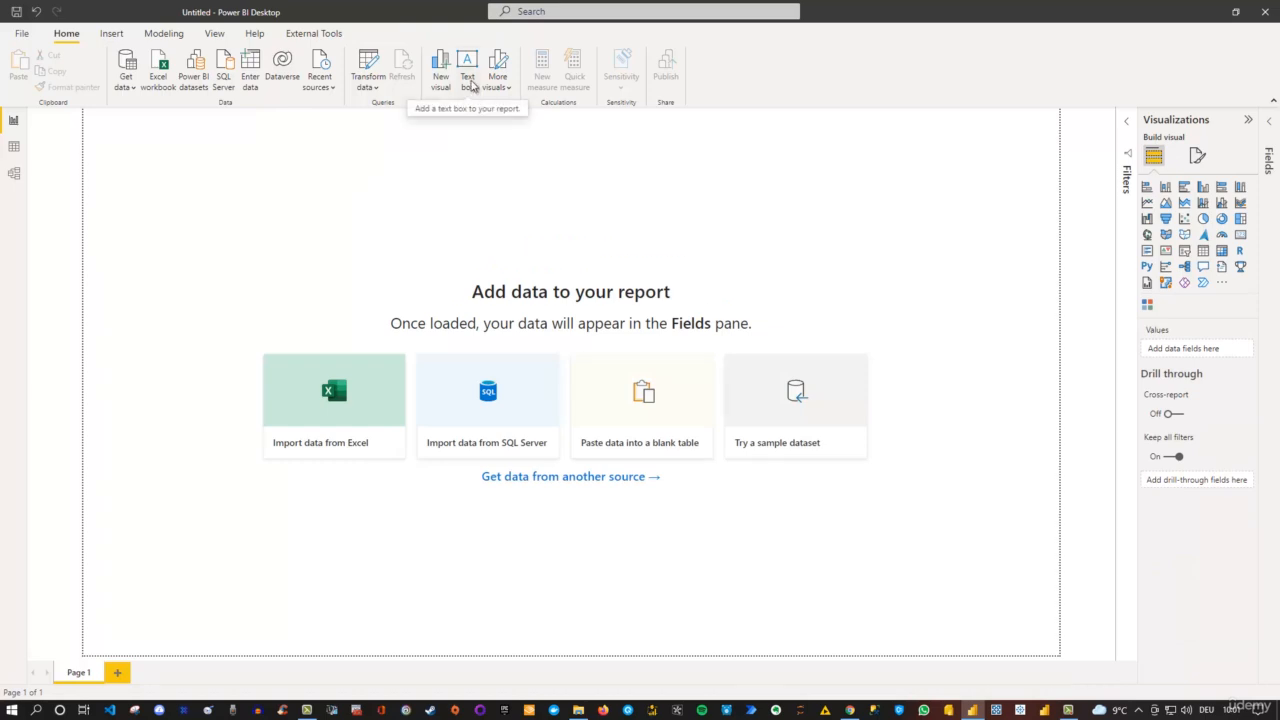
- Add a text box to the report page containing the text "Hello Power BI"
{"action": "left_click", "coordinate": [473, 86]}
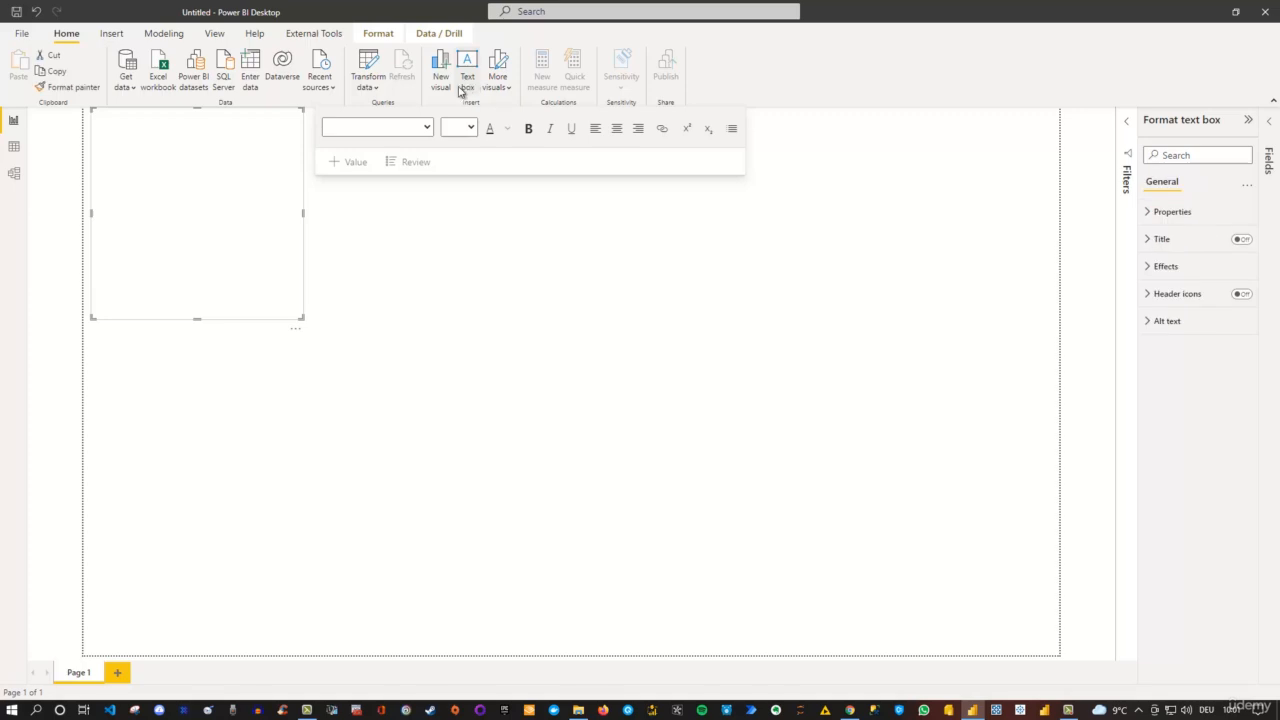
{"action": "left_click", "coordinate": [195, 124]}
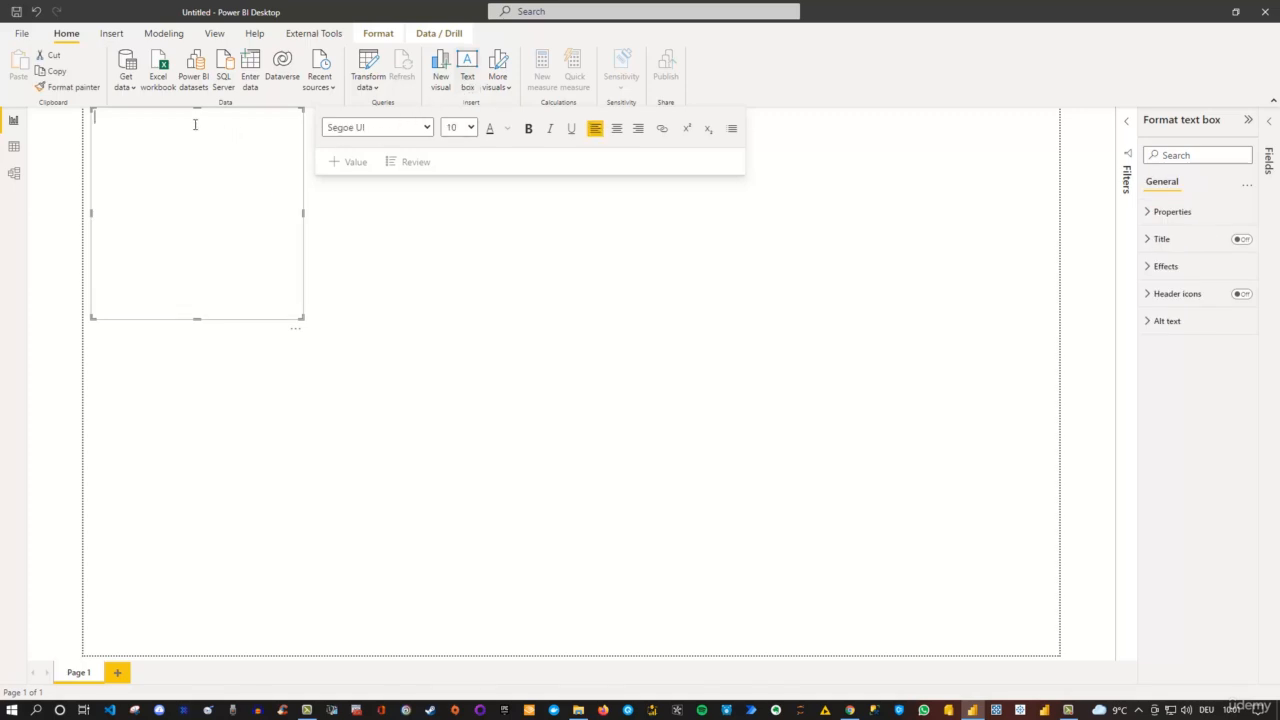
{"action": "type", "text": "Hello Power BI"}
- Format the whole "Hello Power BI" text with font size 20, bold and centred alignment
{"action": "key", "text": "ctrl+a"}
{"action": "left_click", "coordinate": [472, 129]}
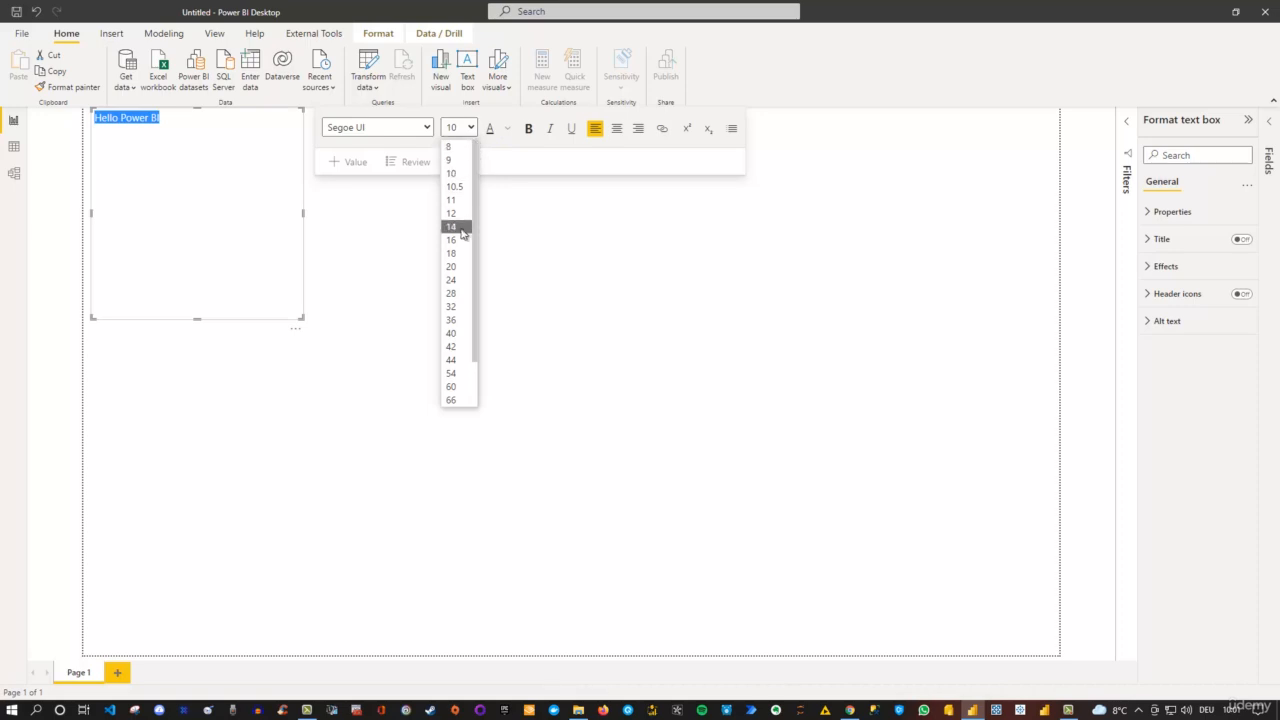
{"action": "left_click", "coordinate": [451, 267]}
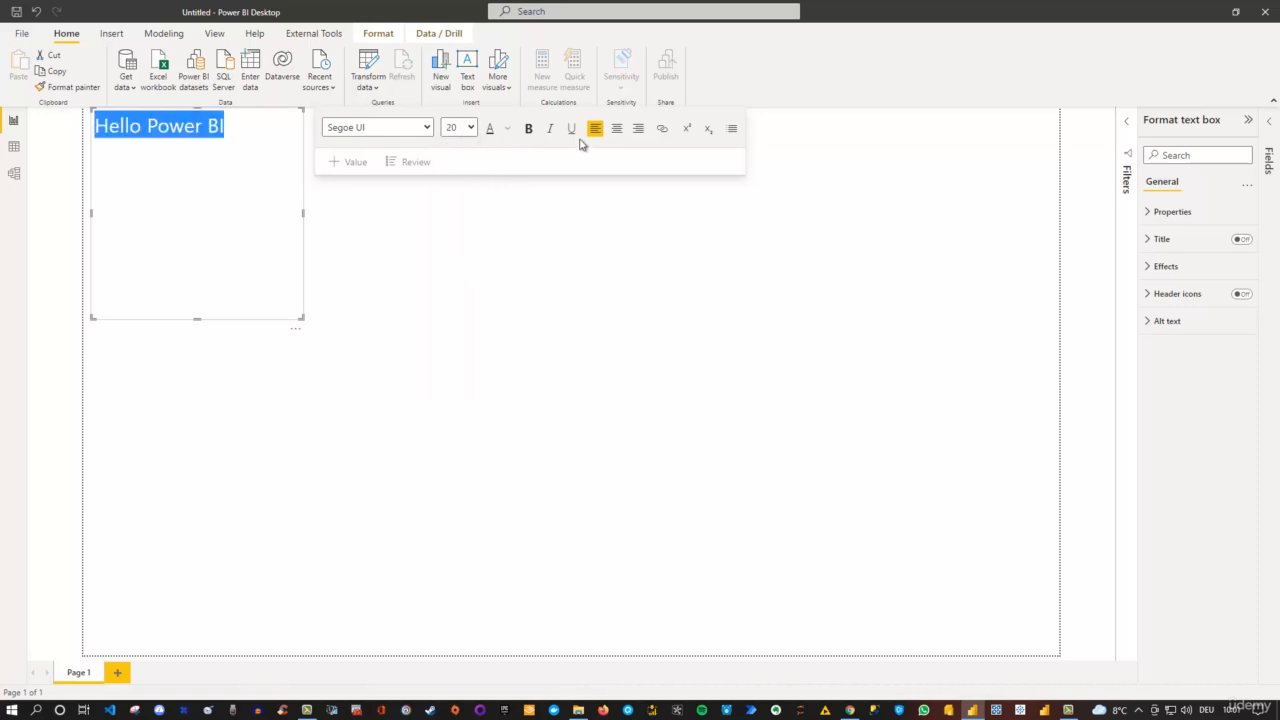
{"action": "left_click", "coordinate": [529, 130]}
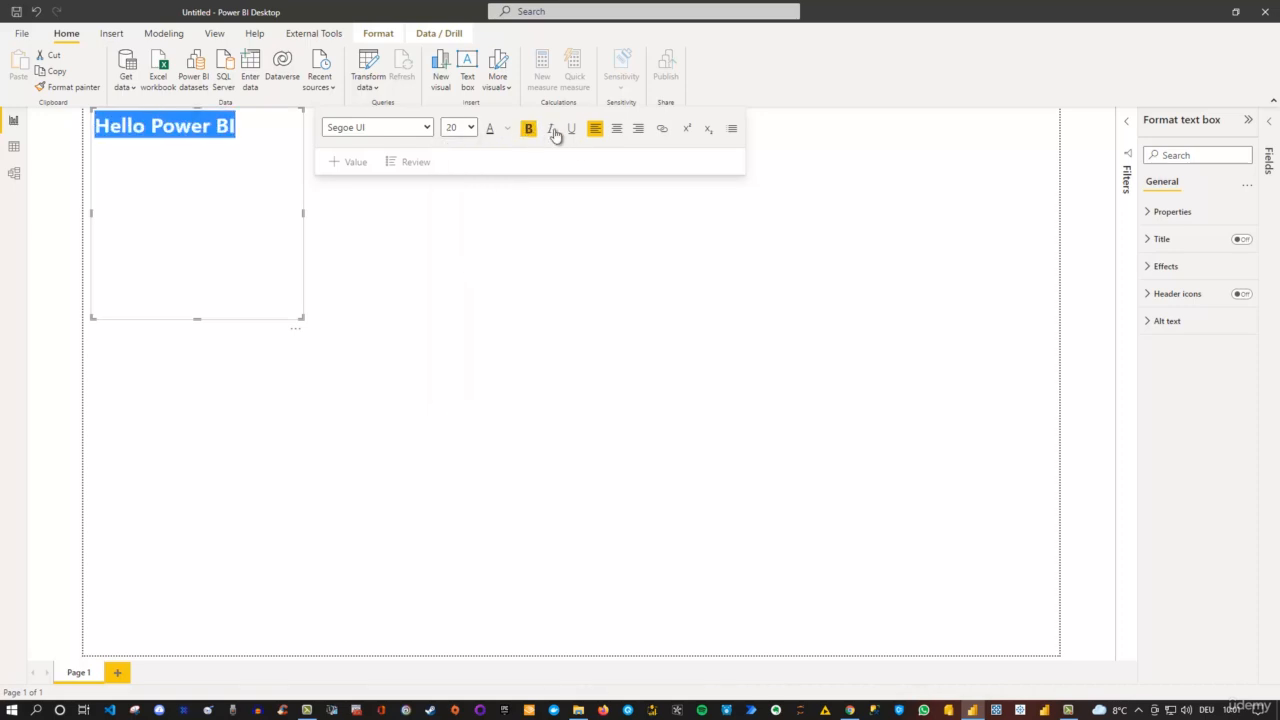
{"action": "left_click", "coordinate": [616, 128]}
- View the fonts available for the "Hello Power BI" text without changing the font
{"action": "left_click", "coordinate": [426, 127]}
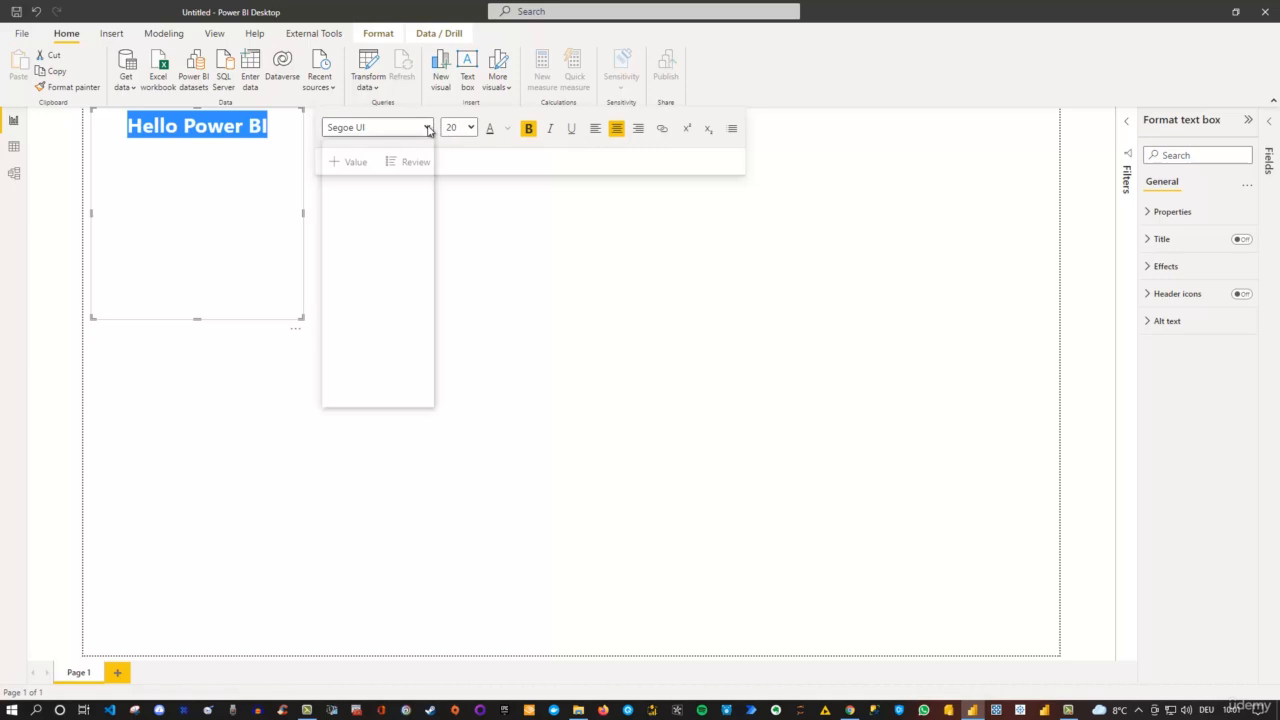
{"action": "scroll", "coordinate": [403, 195], "scroll_direction": "down", "scroll_amount": 1}
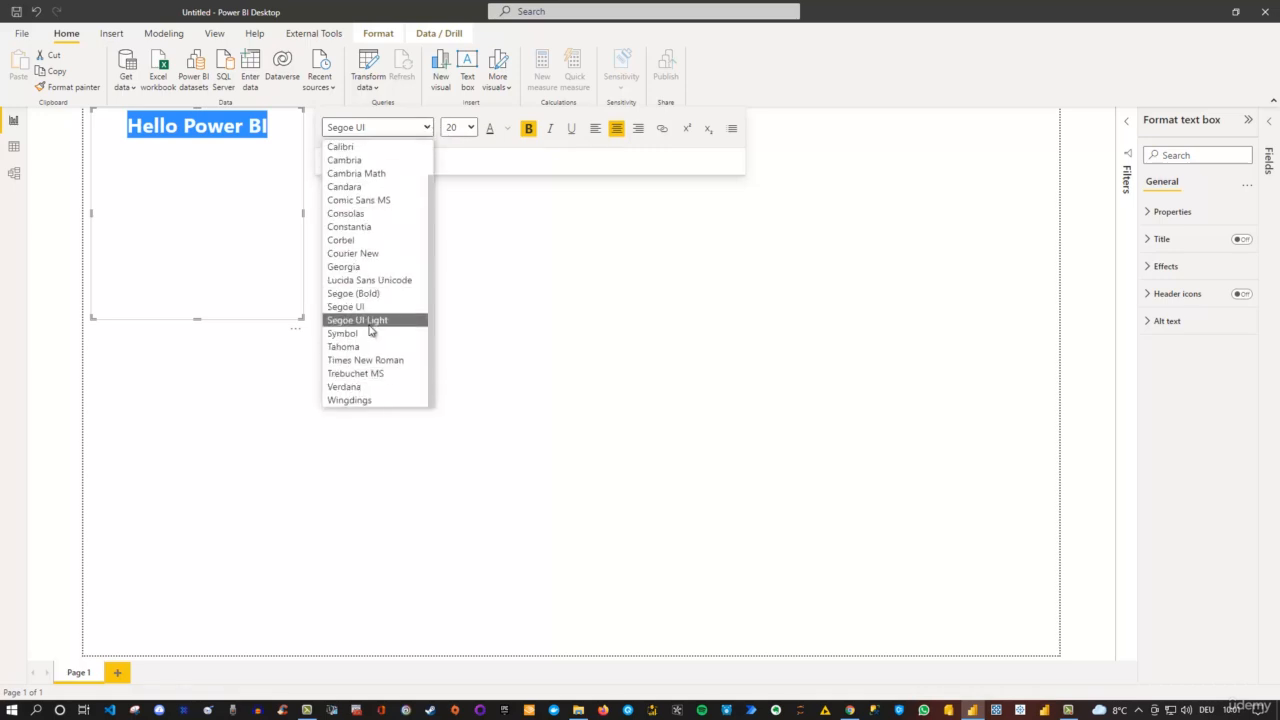
{"action": "scroll", "coordinate": [368, 330], "scroll_direction": "up", "scroll_amount": 1}
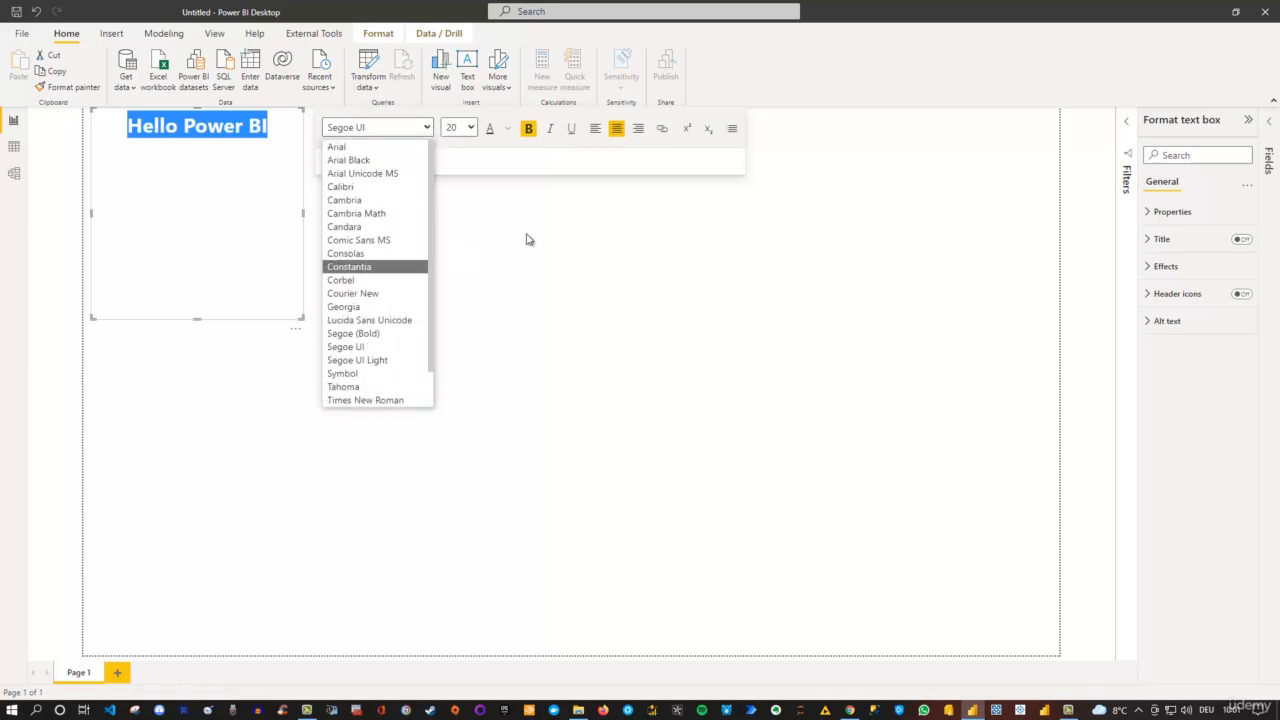
{"action": "left_click", "coordinate": [601, 254]}
{"action": "left_click", "coordinate": [213, 198]}
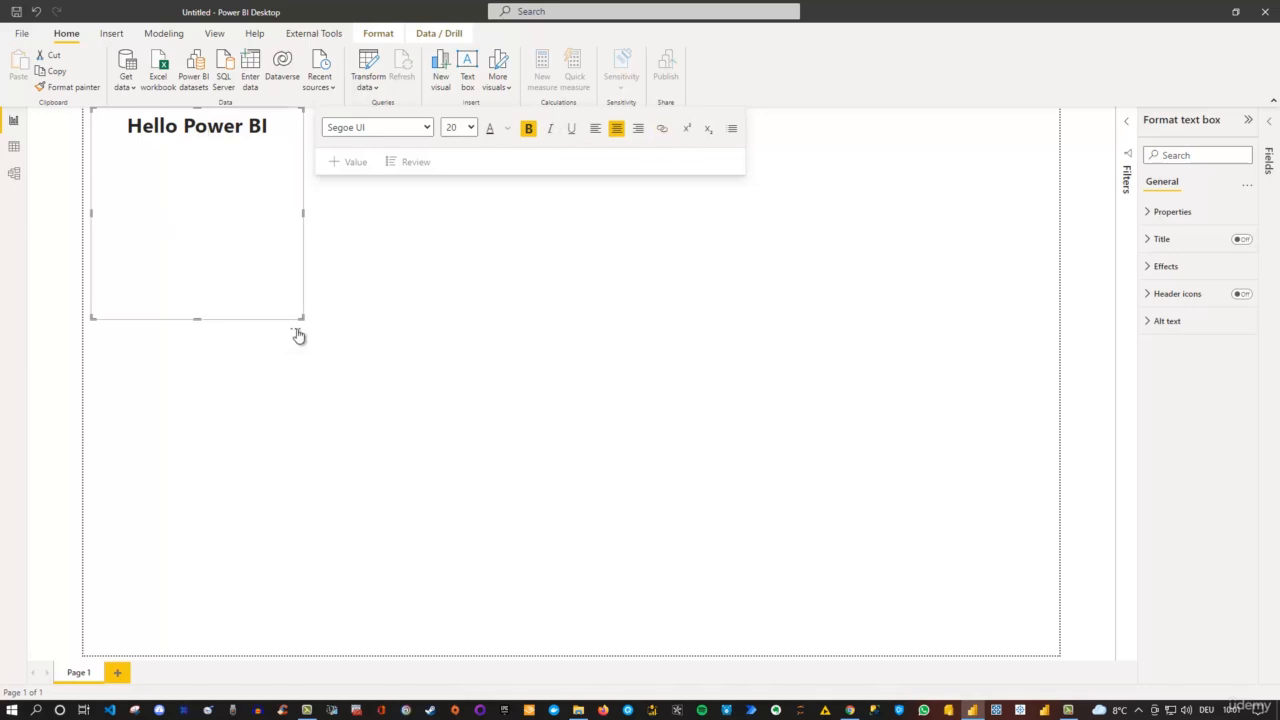
- Move the "Hello Power BI" text box to the upper part of the report page, slightly below the page's top edge
{"action": "left_click_drag", "start_coordinate": [296, 334], "coordinate": [667, 359]}
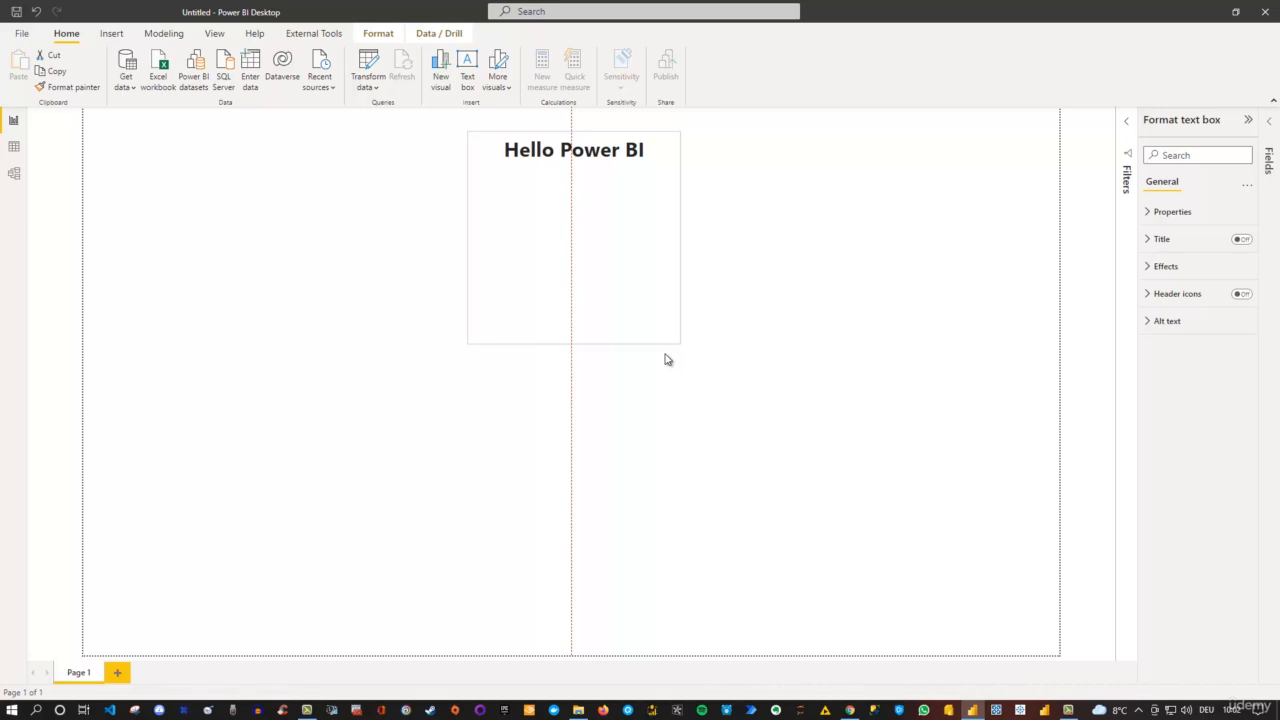
{"action": "left_click_drag", "start_coordinate": [667, 360], "coordinate": [560, 386]}
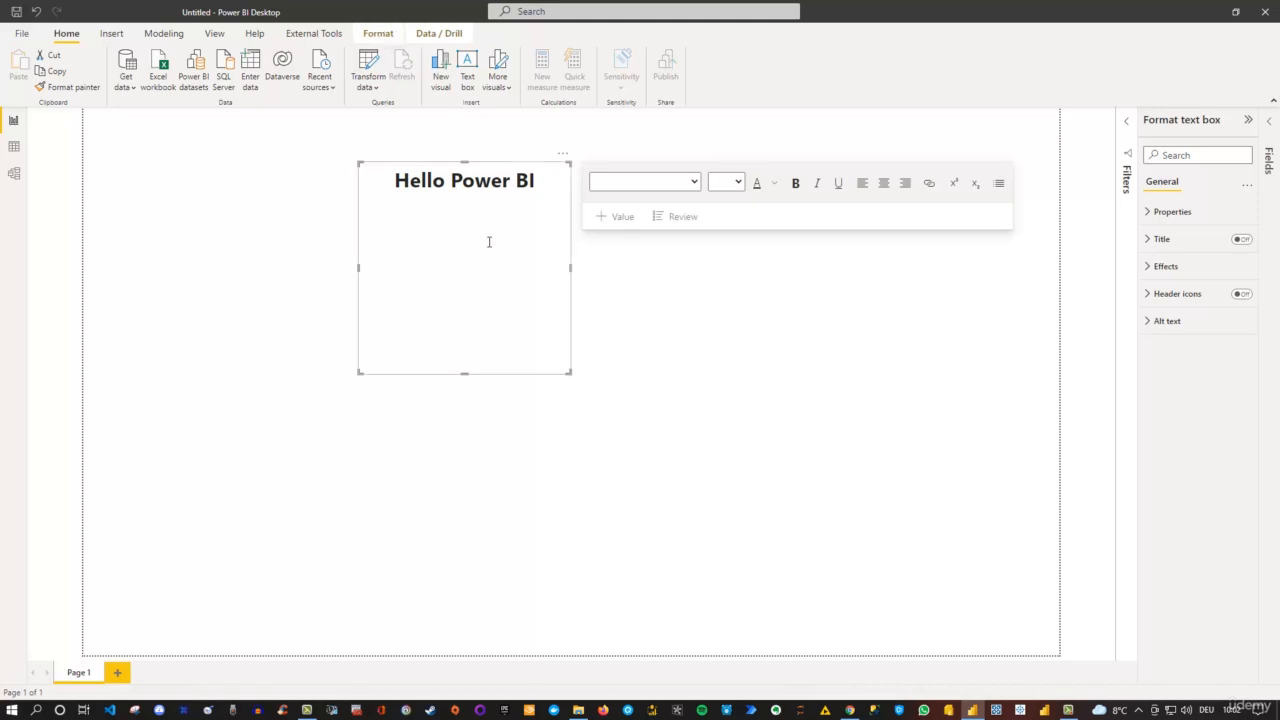
{"action": "left_click", "coordinate": [170, 226]}
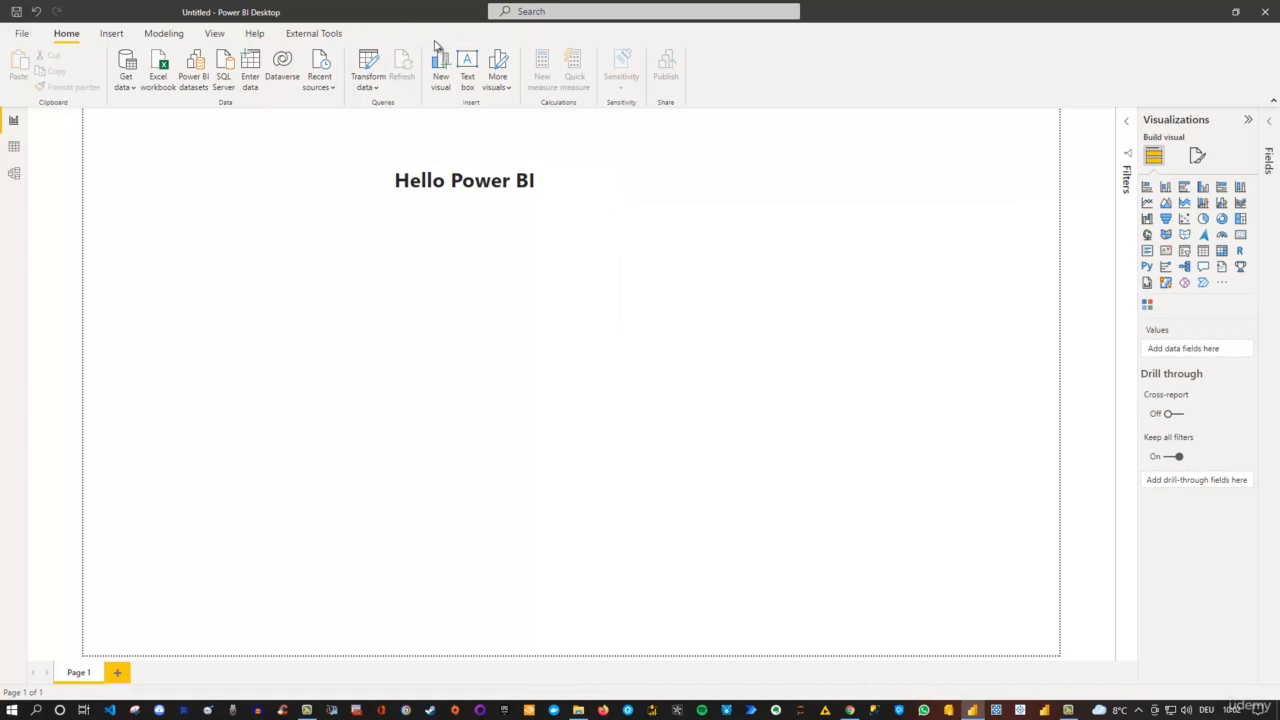
- Align the "Hello Power BI" text box to the horizontal center of the report page
{"action": "left_click", "coordinate": [445, 237]}
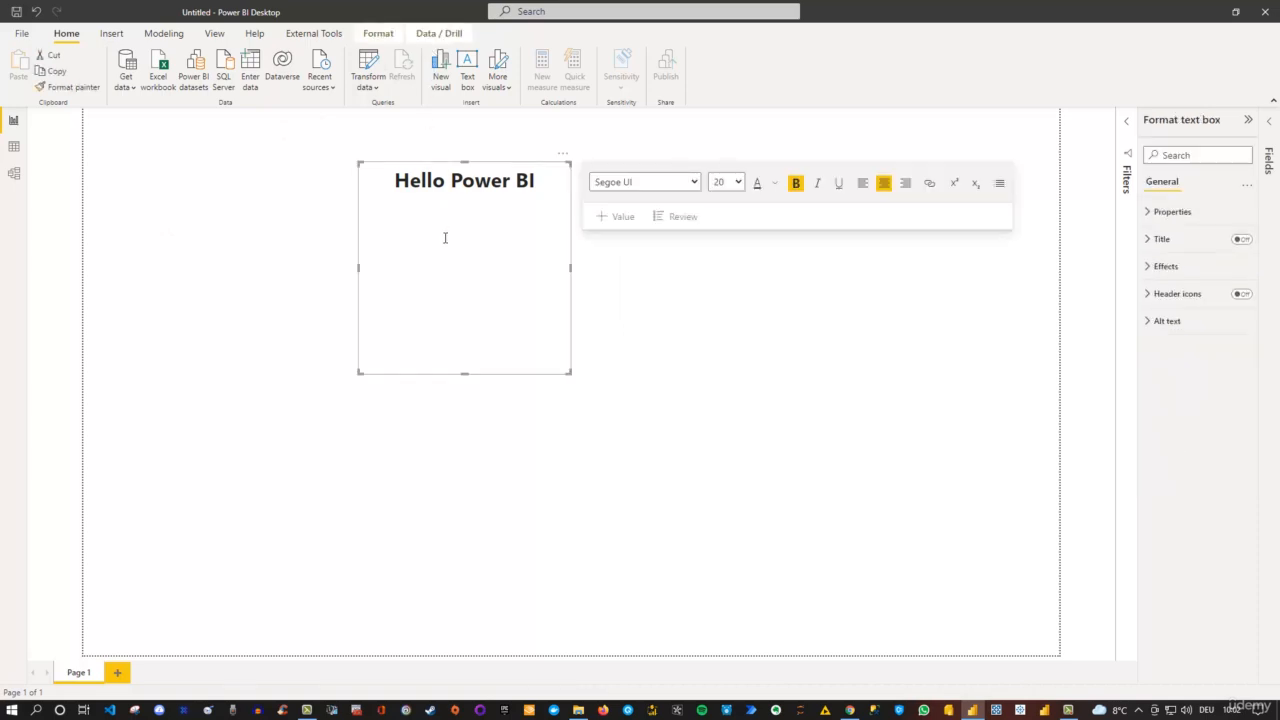
{"action": "left_click", "coordinate": [378, 36]}
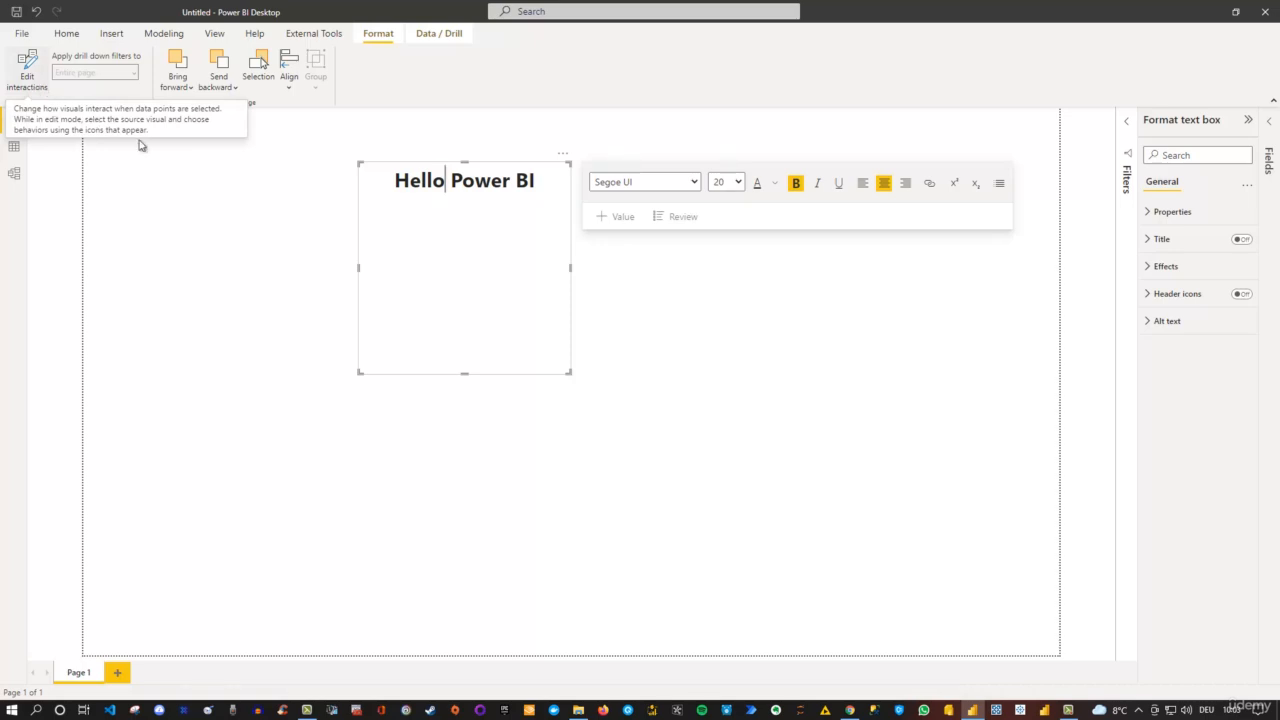
{"action": "left_click", "coordinate": [354, 242]}
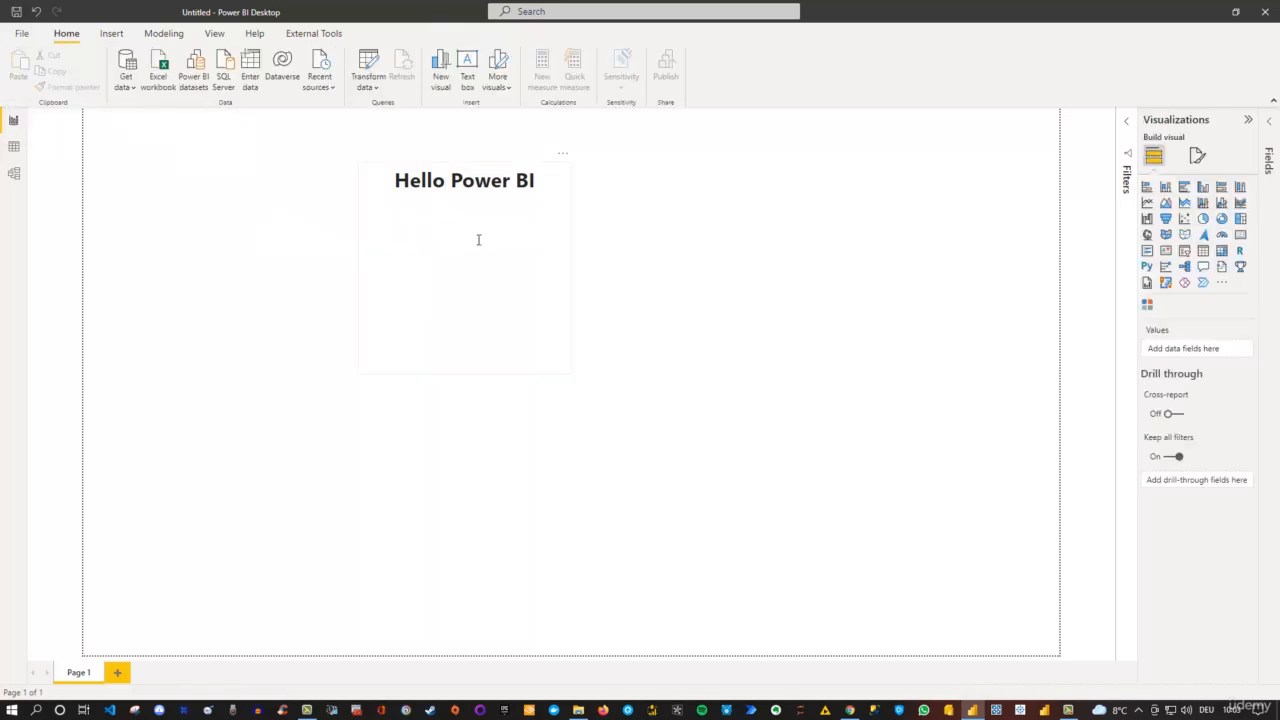
{"action": "left_click", "coordinate": [478, 236]}
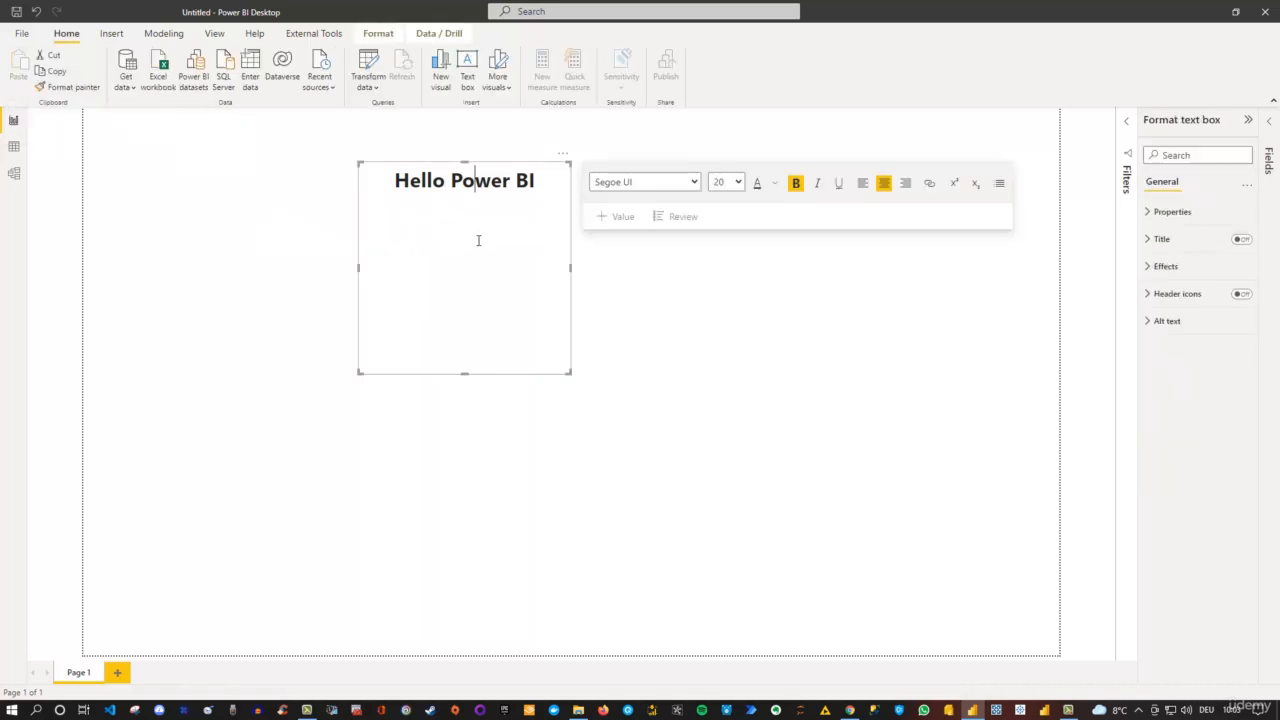
{"action": "left_click", "coordinate": [378, 36]}
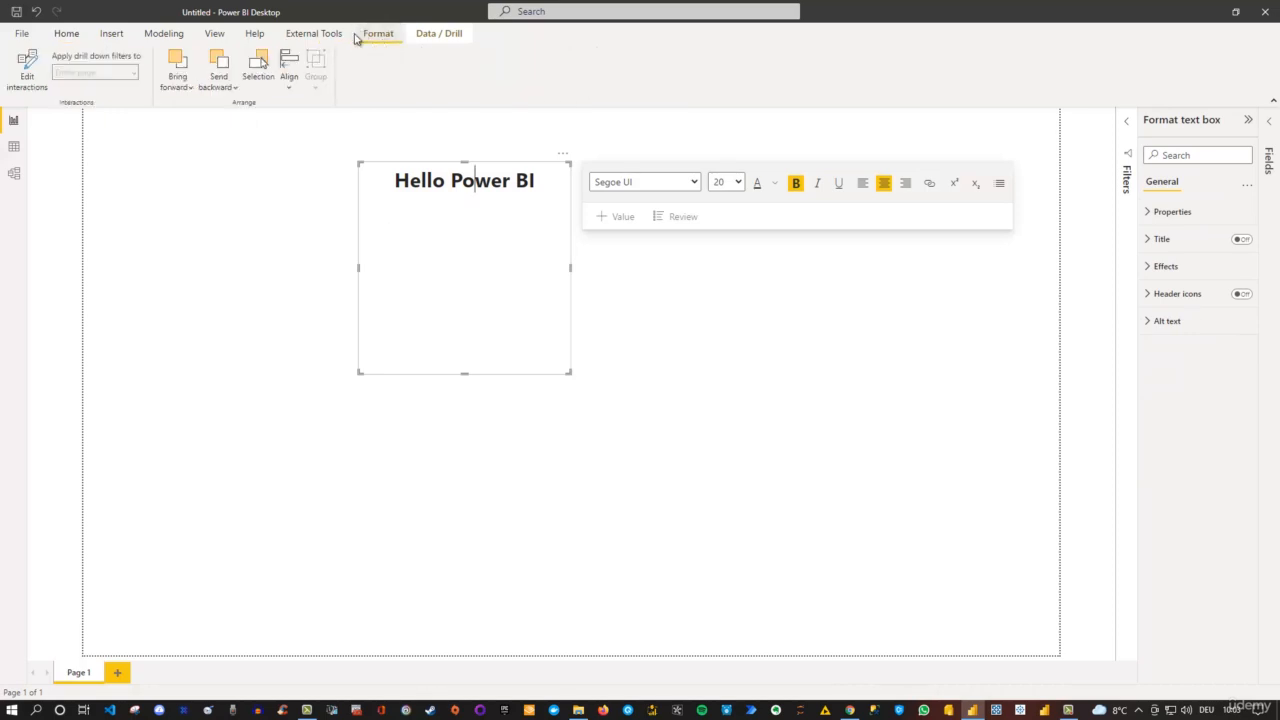
{"action": "left_click", "coordinate": [289, 84]}
{"action": "left_click", "coordinate": [330, 131]}
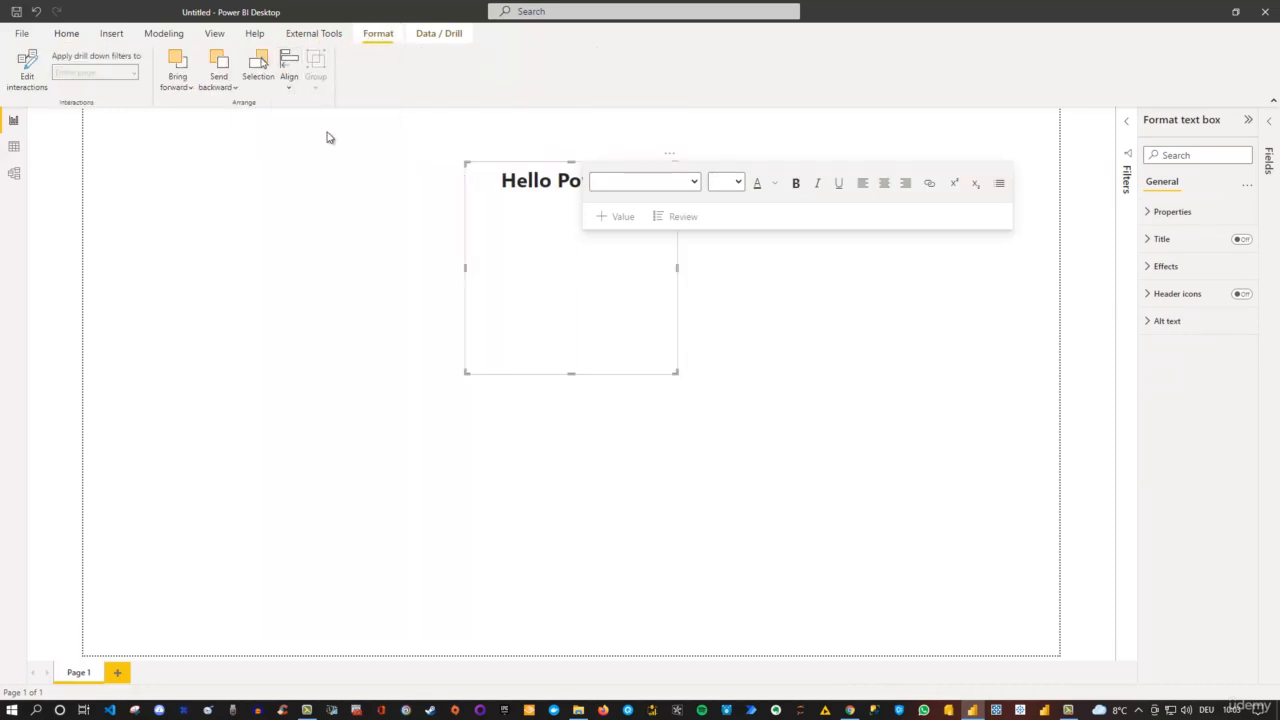
{"action": "left_click", "coordinate": [797, 382]}
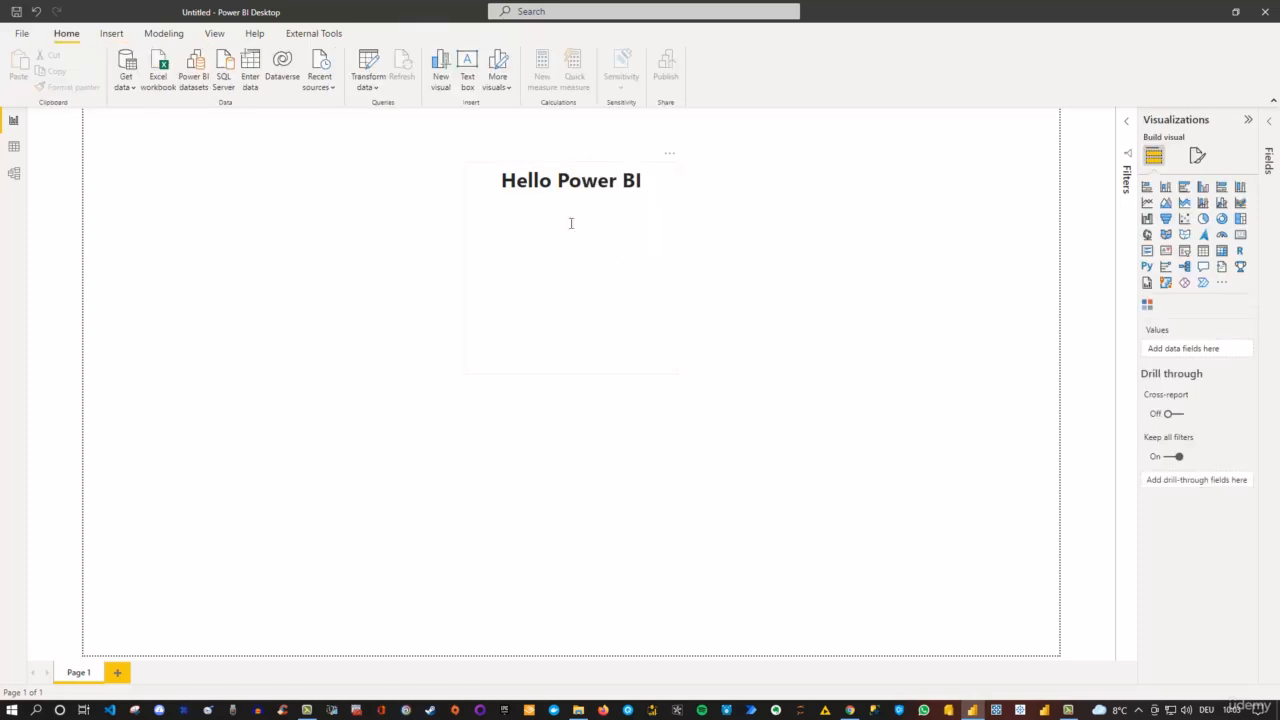
- Reduce the height of the "Hello Power BI" text box so it closely fits its single line of text
{"action": "left_click", "coordinate": [657, 341]}
{"action": "left_click_drag", "start_coordinate": [571, 373], "coordinate": [569, 220]}
{"action": "left_click", "coordinate": [540, 400]}
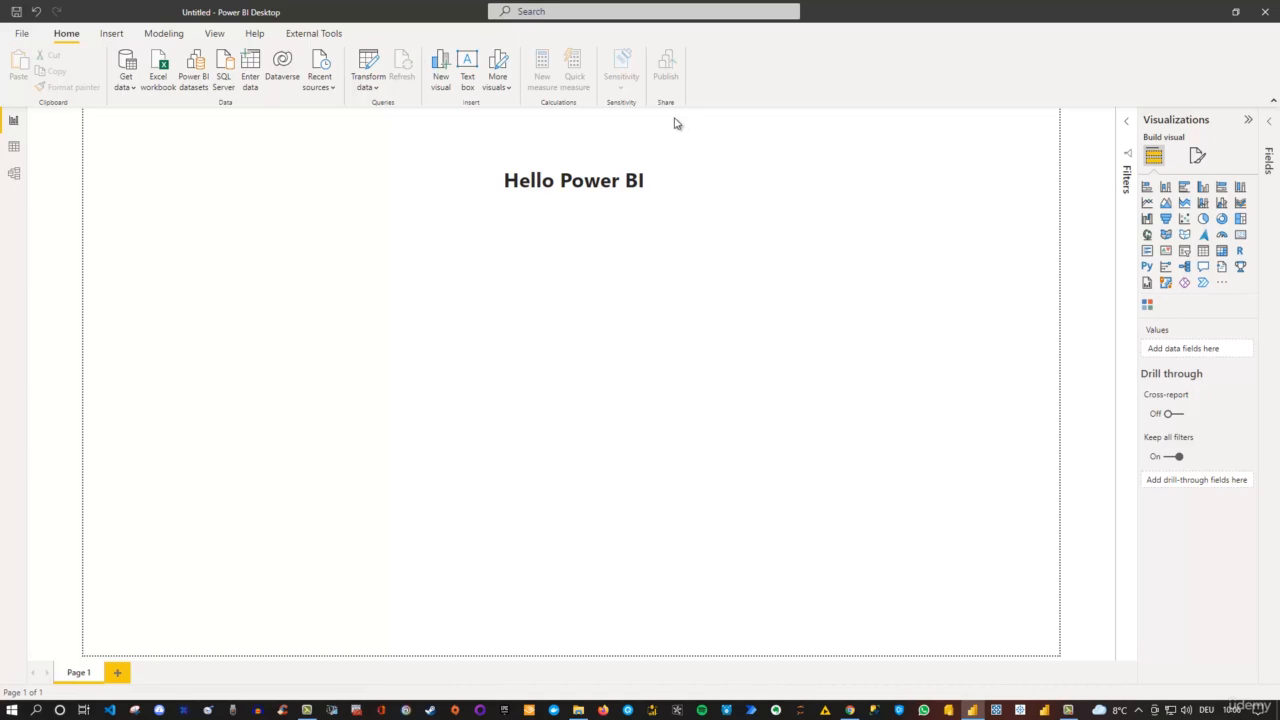
- Examine the insert options and the sources for more visuals, and compare them with the home options, without adding anything
{"action": "left_click", "coordinate": [111, 35]}
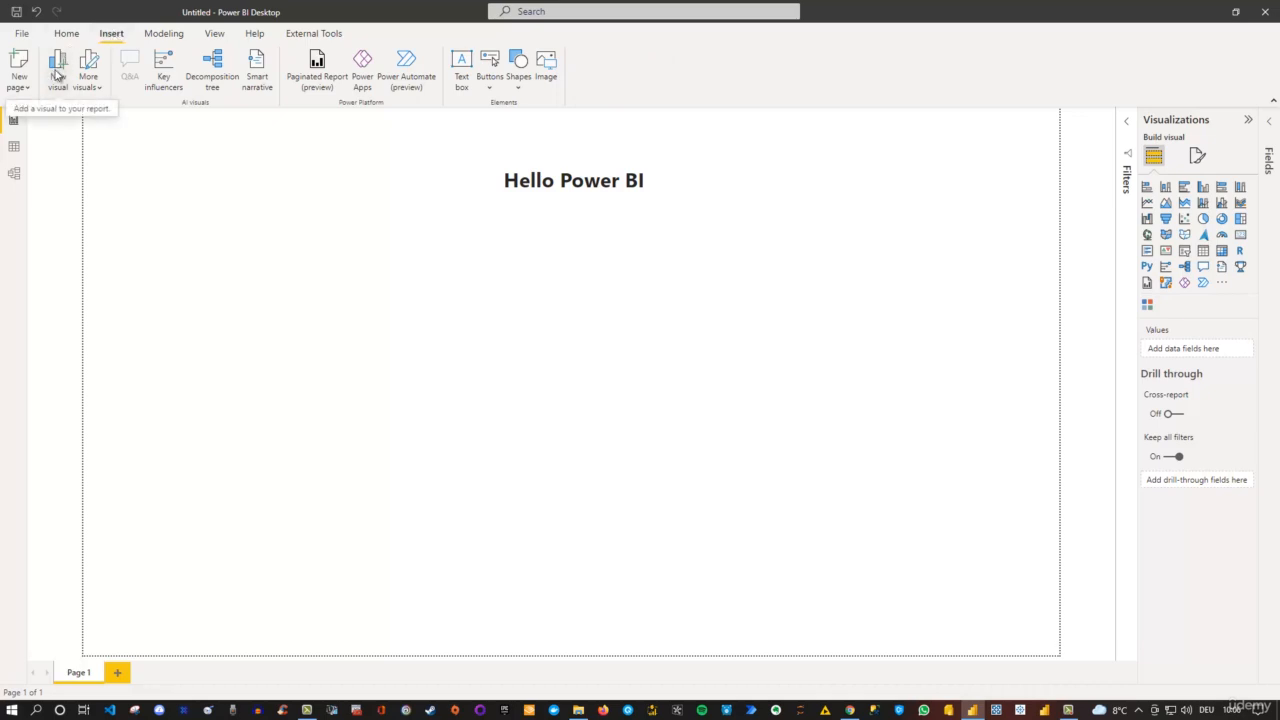
{"action": "left_click", "coordinate": [99, 90]}
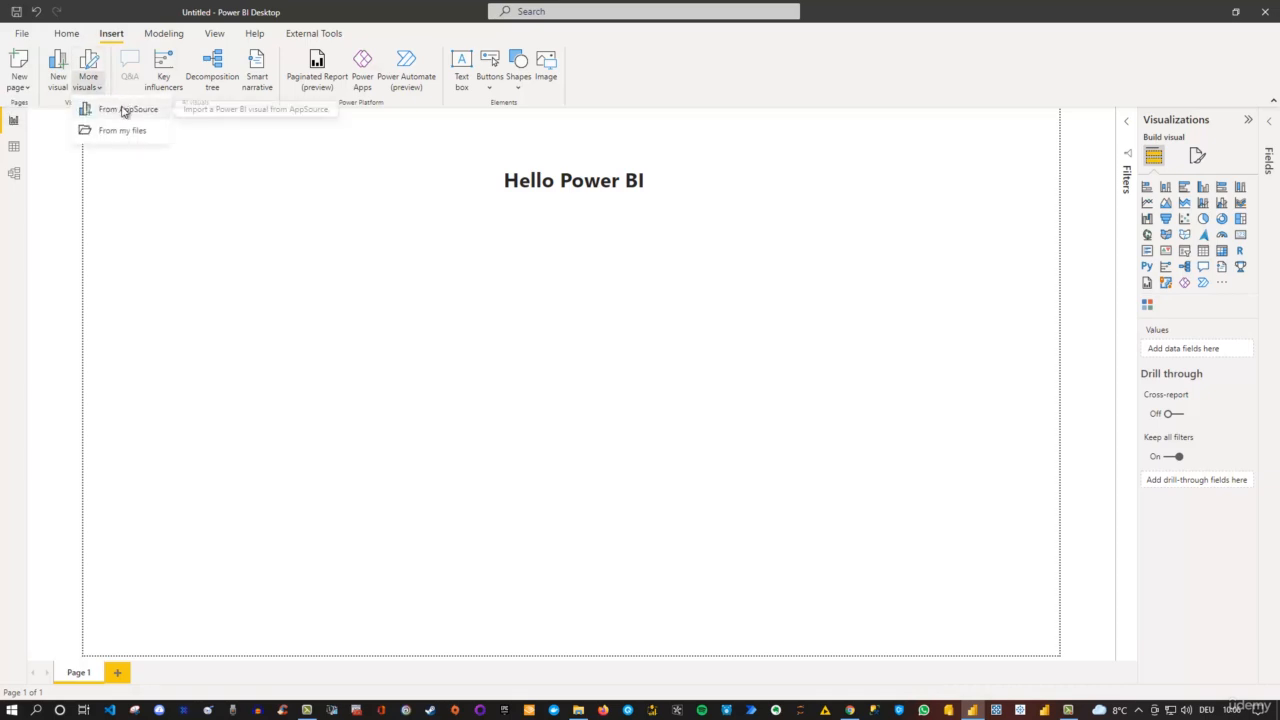
{"action": "left_click", "coordinate": [126, 172]}
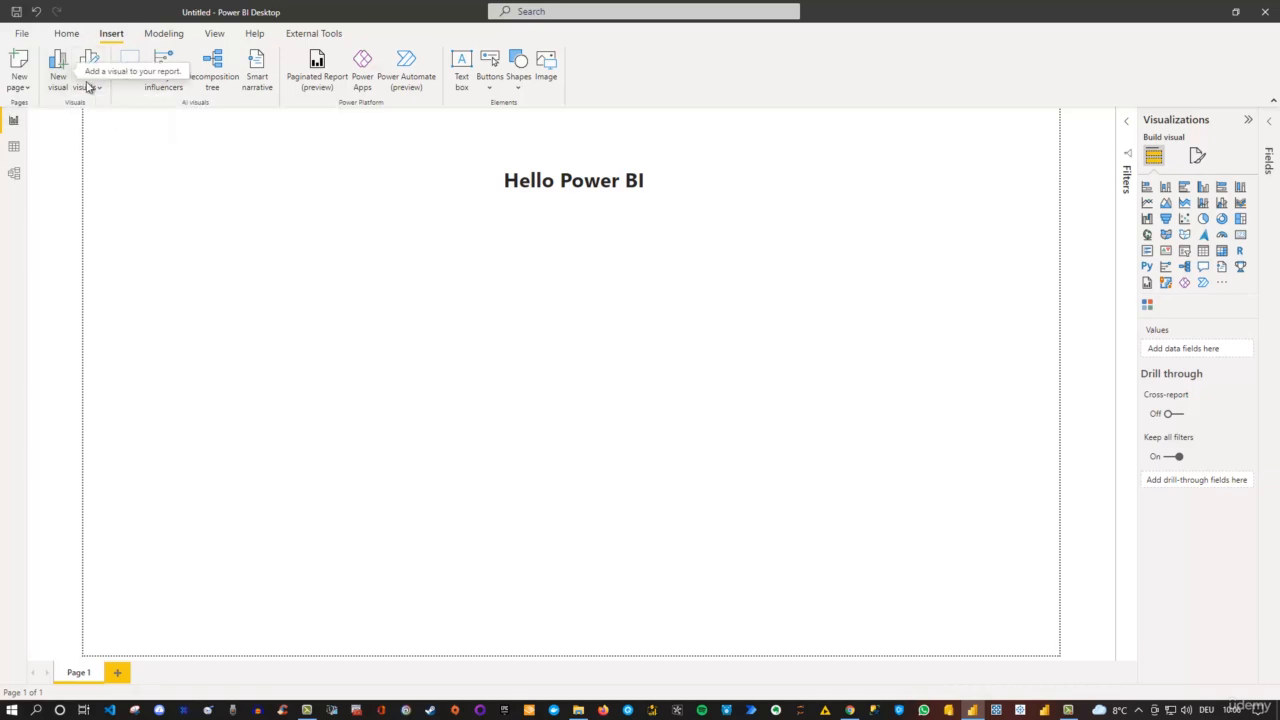
{"action": "left_click", "coordinate": [66, 35]}
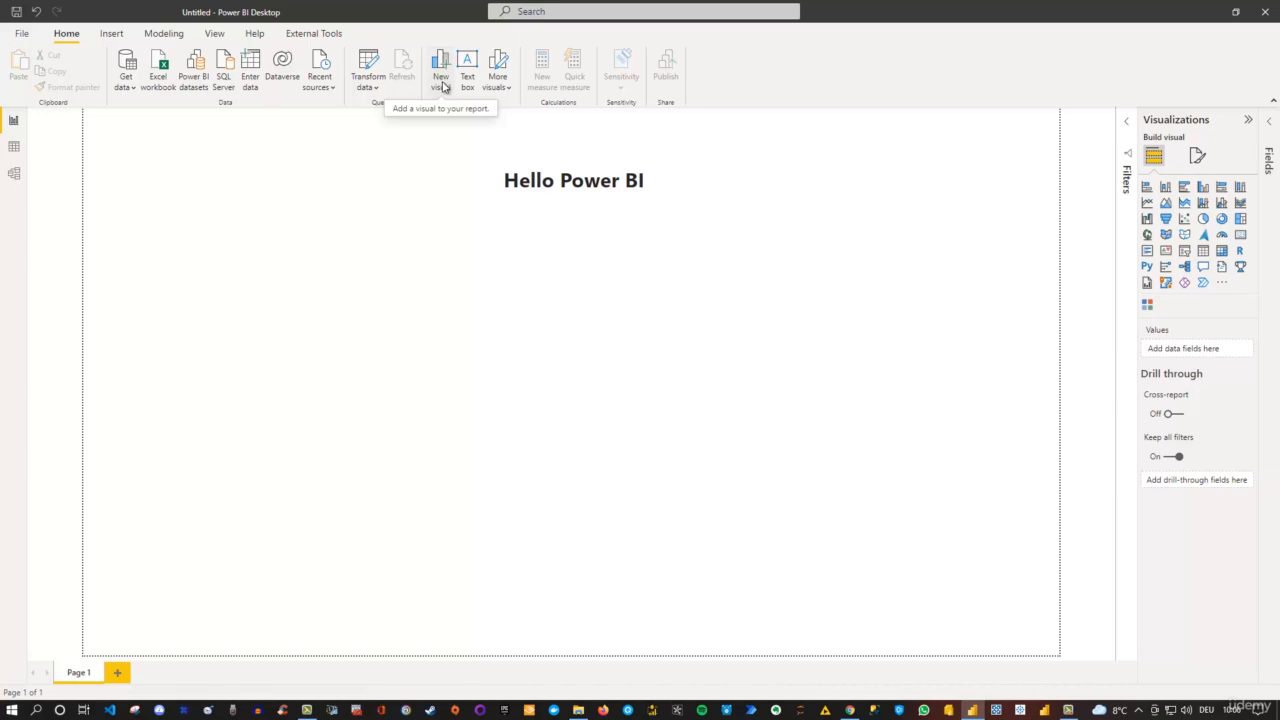
- Add a duplicate of Page 1 to the report
{"action": "left_click", "coordinate": [111, 35]}
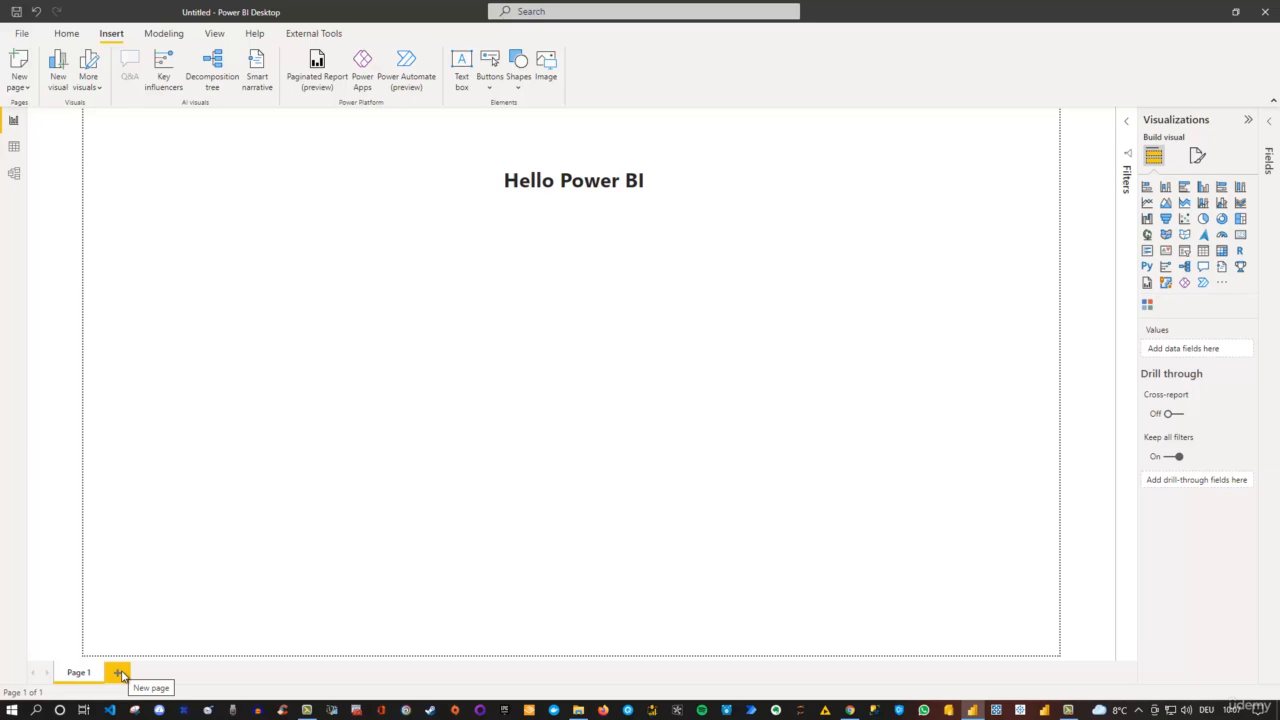
{"action": "left_click", "coordinate": [26, 92]}
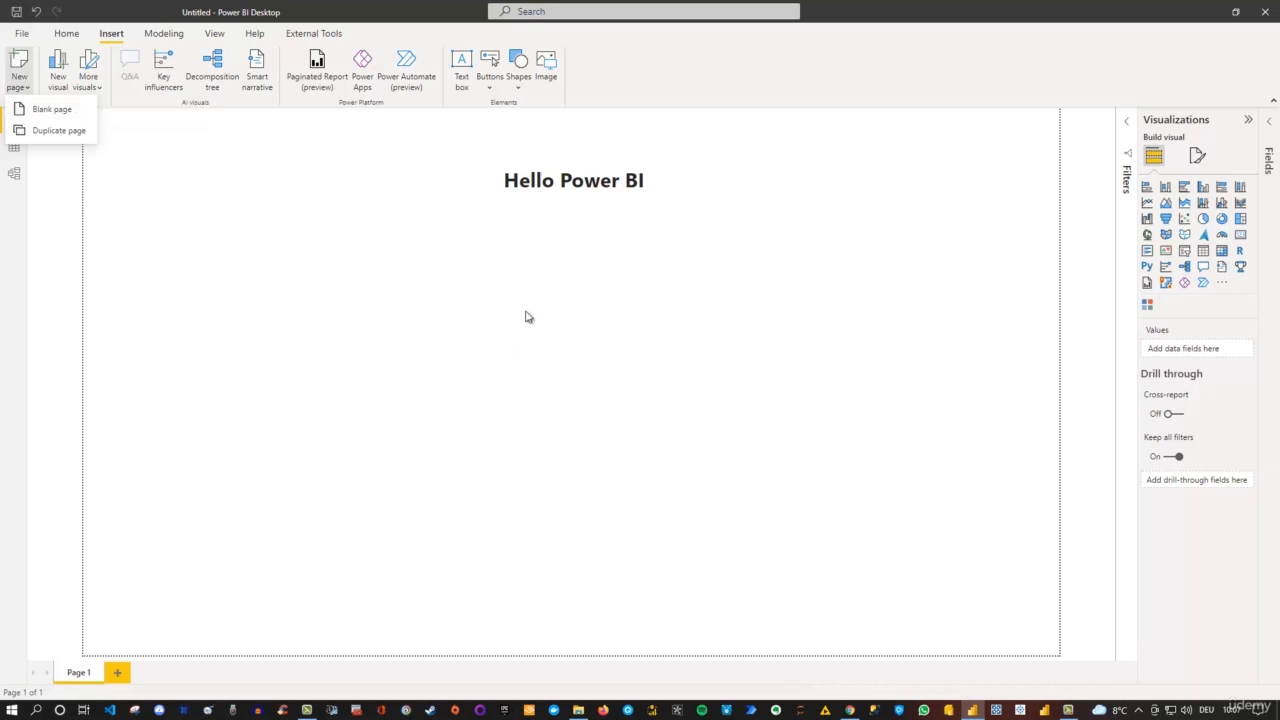
{"action": "left_click", "coordinate": [59, 131]}
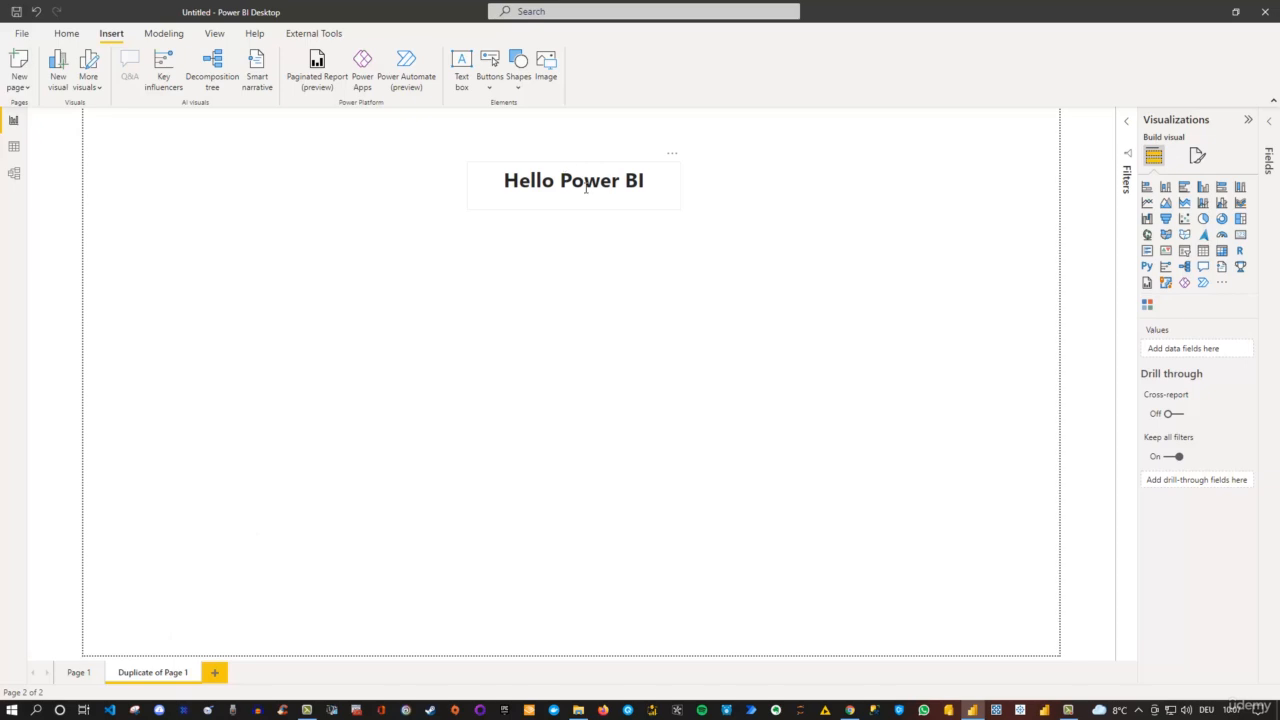
- Replace the "Hello Power BI" text on the duplicated page with "Second Page"
{"action": "left_click", "coordinate": [652, 180]}
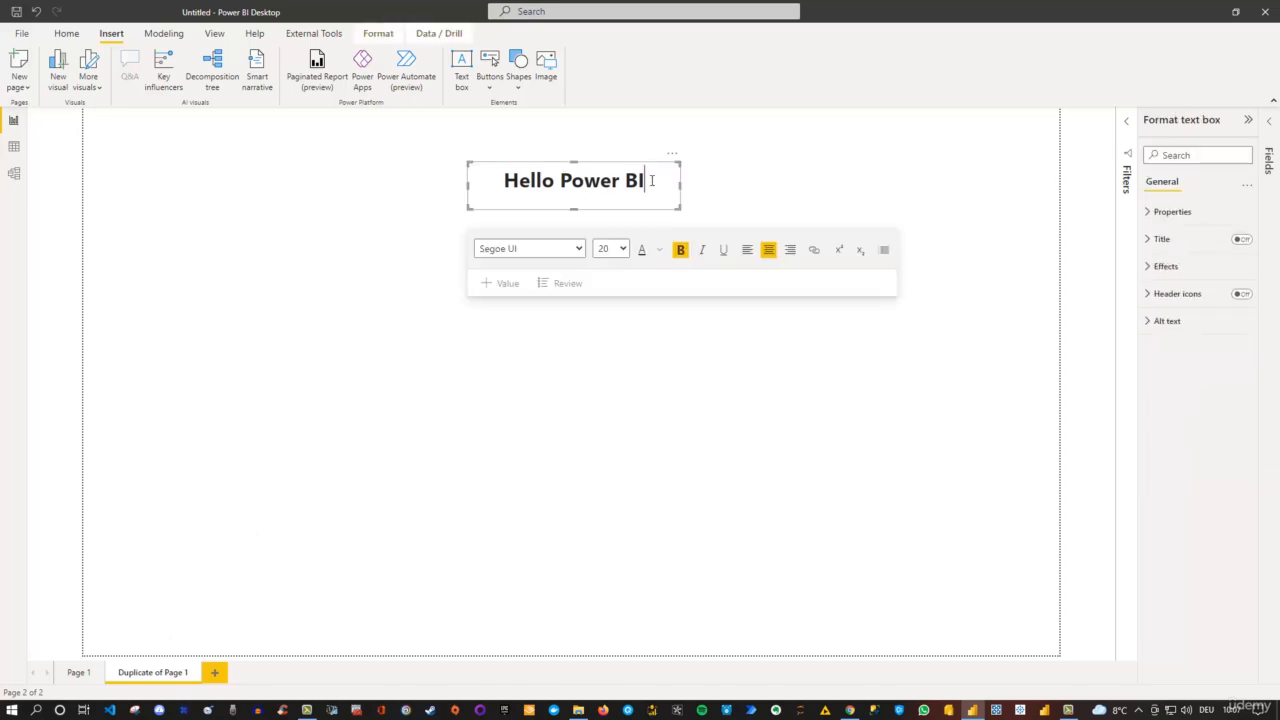
{"action": "left_click_drag", "start_coordinate": [652, 180], "coordinate": [487, 176]}
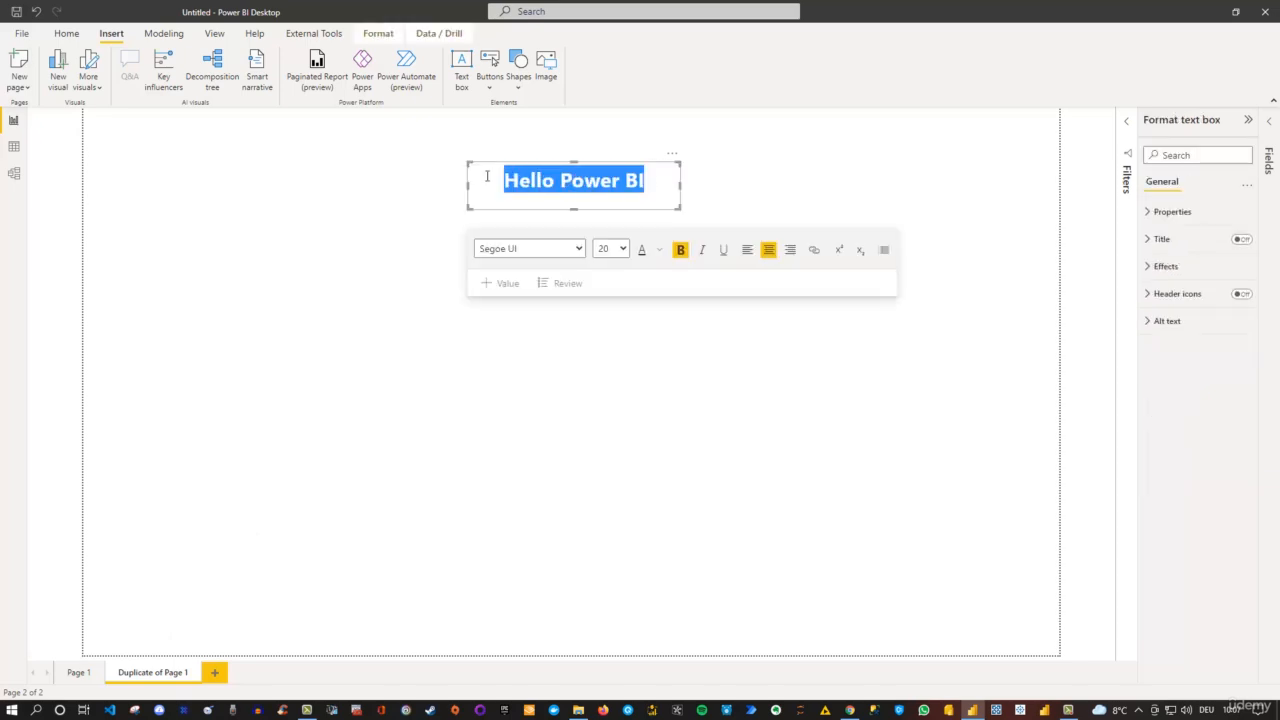
{"action": "type", "text": "Swe"}
{"action": "key", "text": "BackSpace"}
{"action": "key", "text": "BackSpace"}
{"action": "type", "text": "econd Page"}
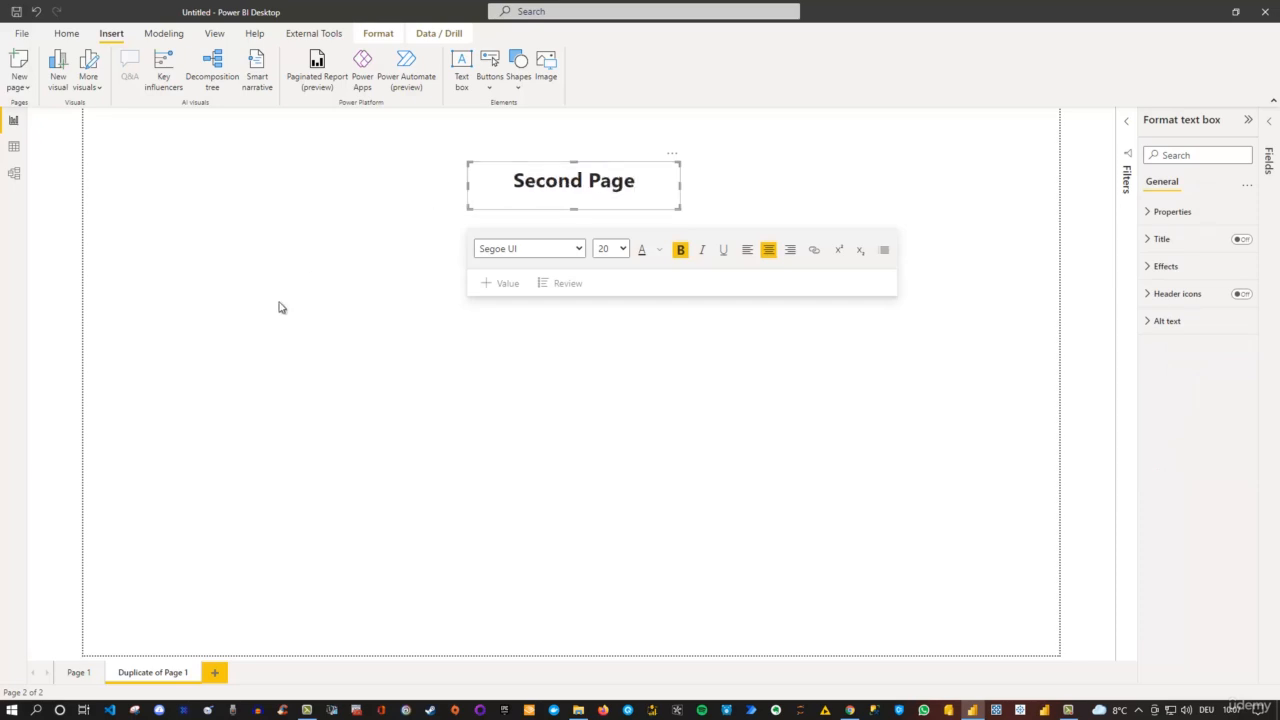
{"action": "left_click", "coordinate": [431, 327]}
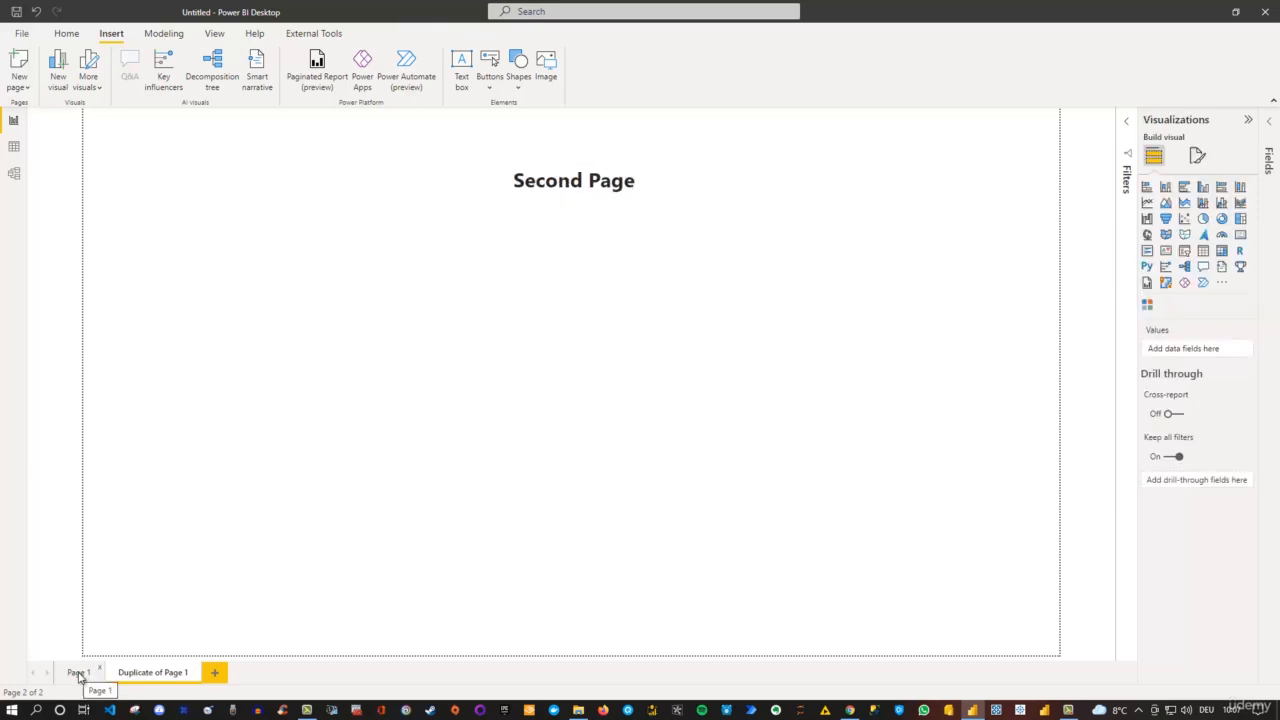
- Rename the duplicated report page as "Page 2"
{"action": "right_click", "coordinate": [167, 679]}
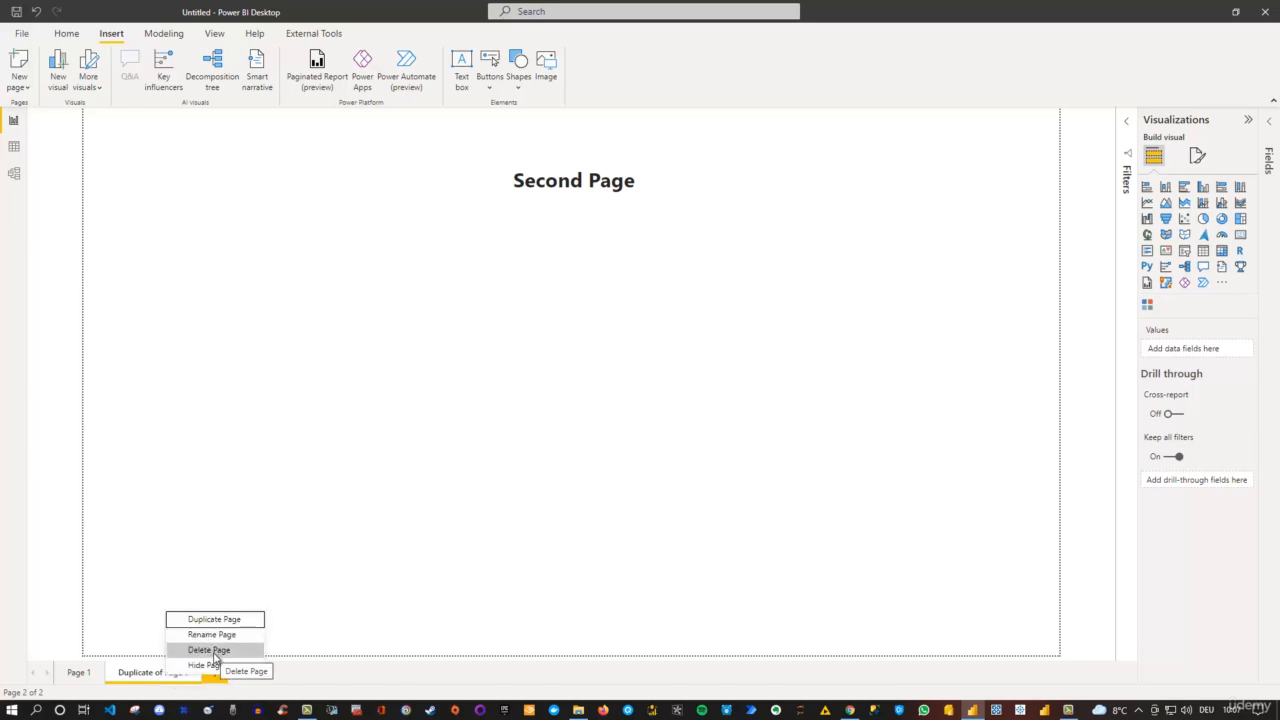
{"action": "left_click", "coordinate": [312, 600]}
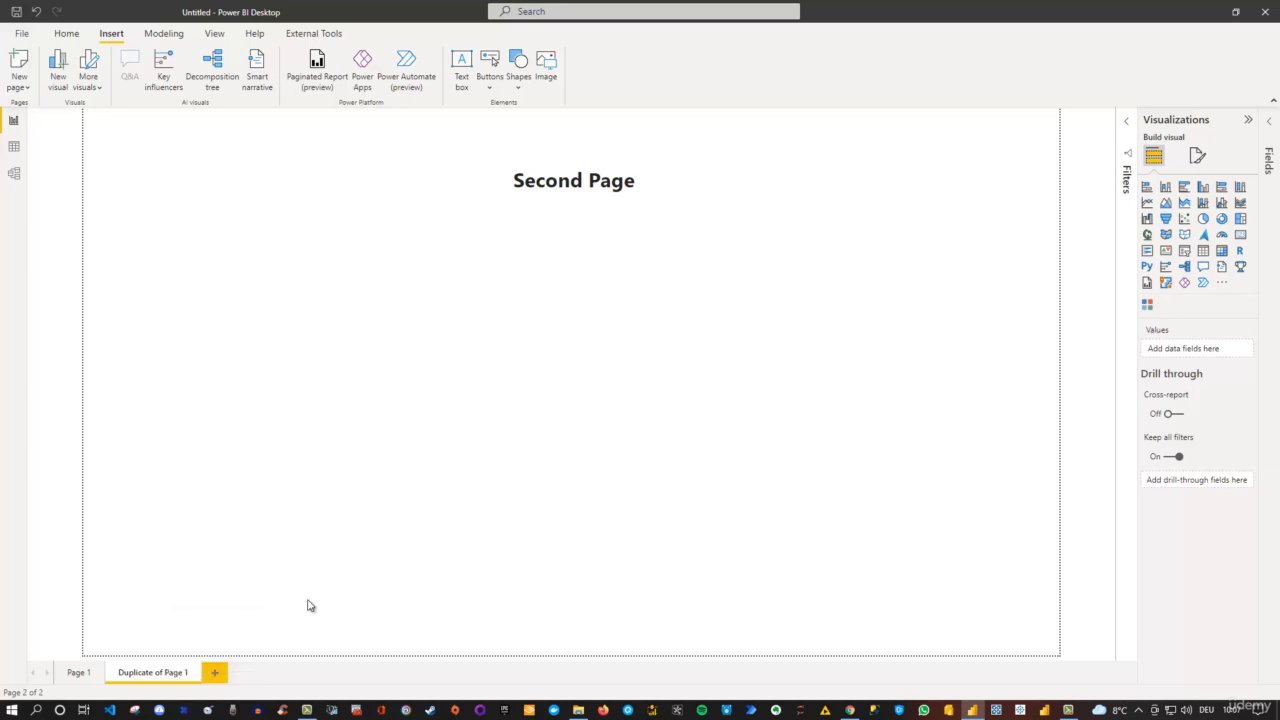
{"action": "double_click", "coordinate": [158, 672]}
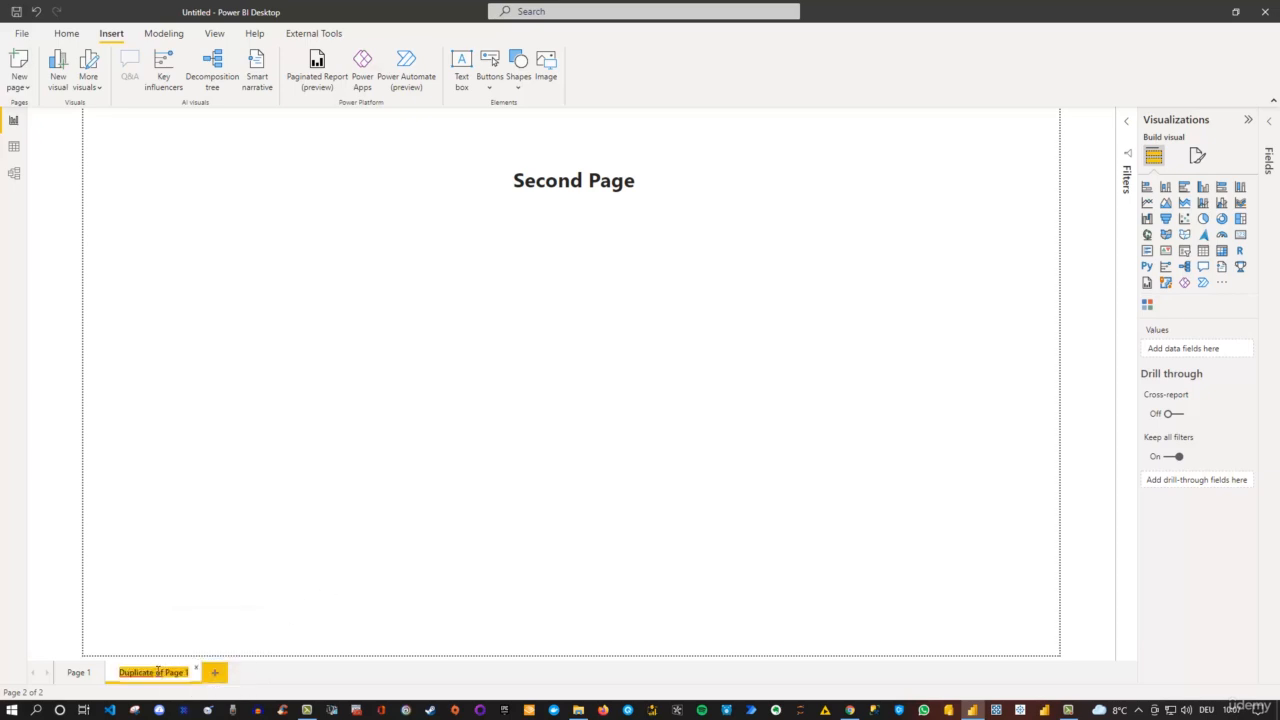
{"action": "type", "text": "Page 2"}
{"action": "key", "text": "Return"}
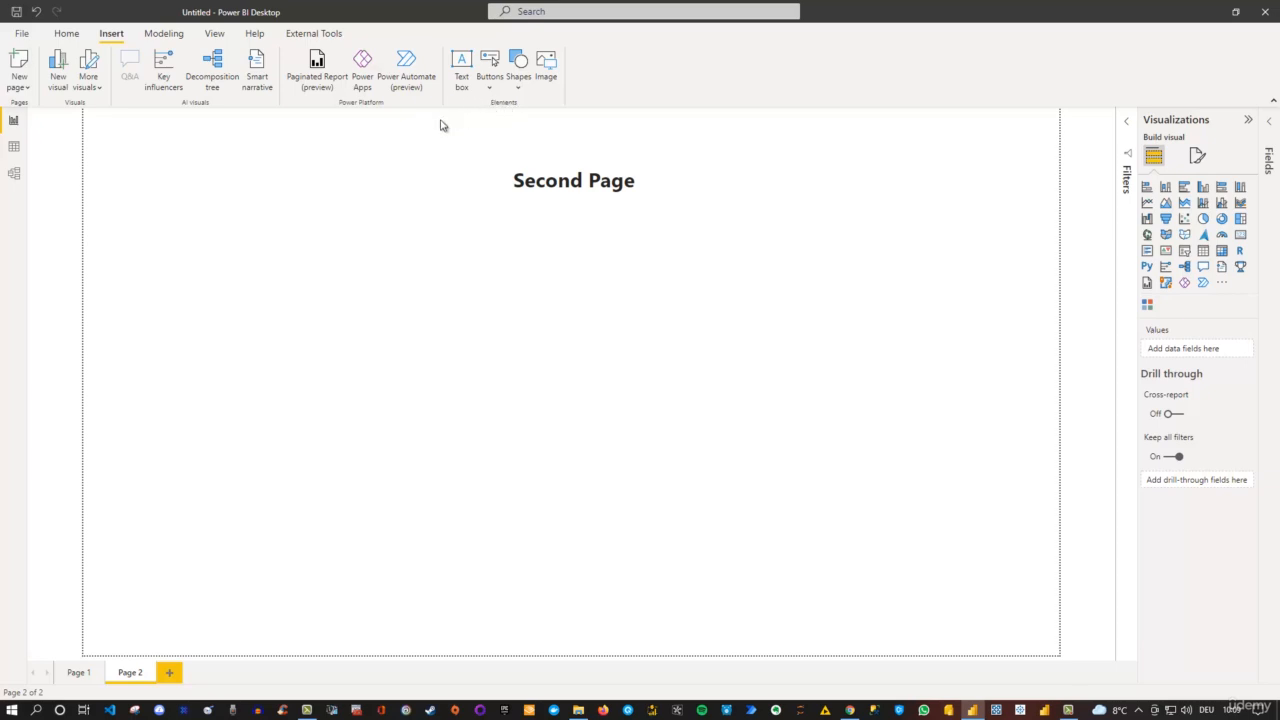
- Add a Back button to Page 2 and test it by using it to return to Page 1
{"action": "left_click", "coordinate": [490, 89]}
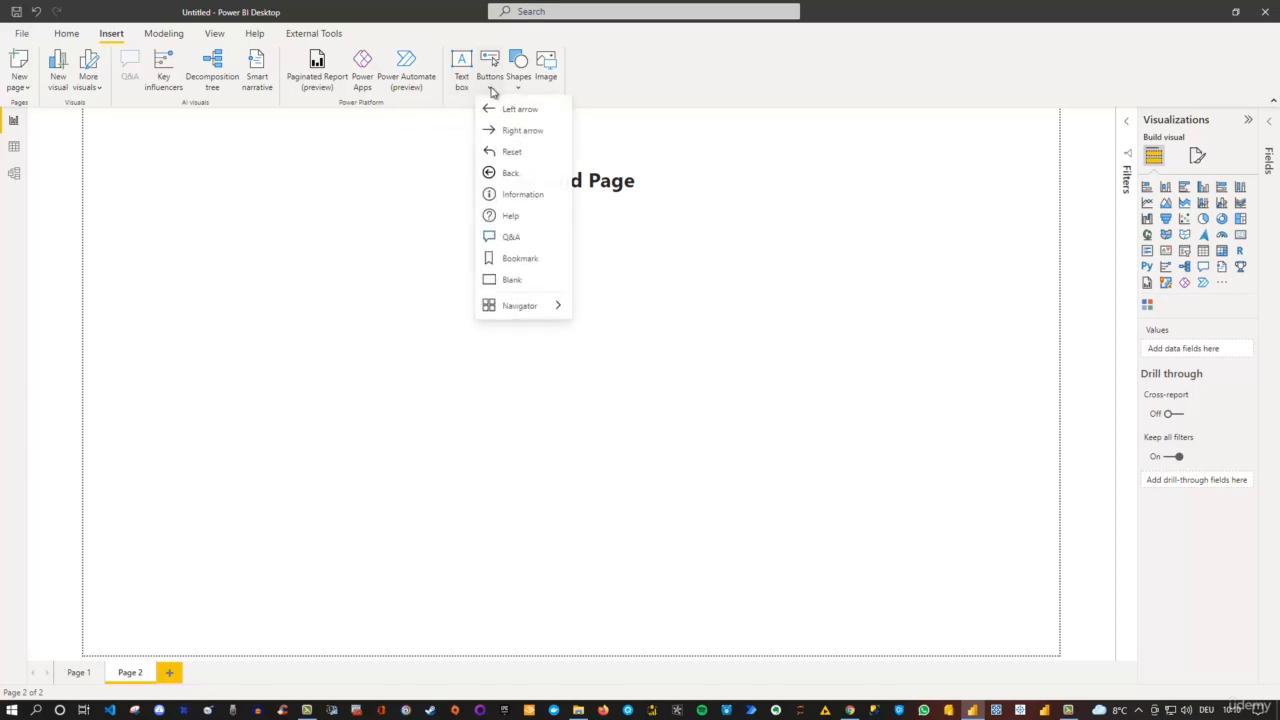
{"action": "left_click", "coordinate": [509, 174]}
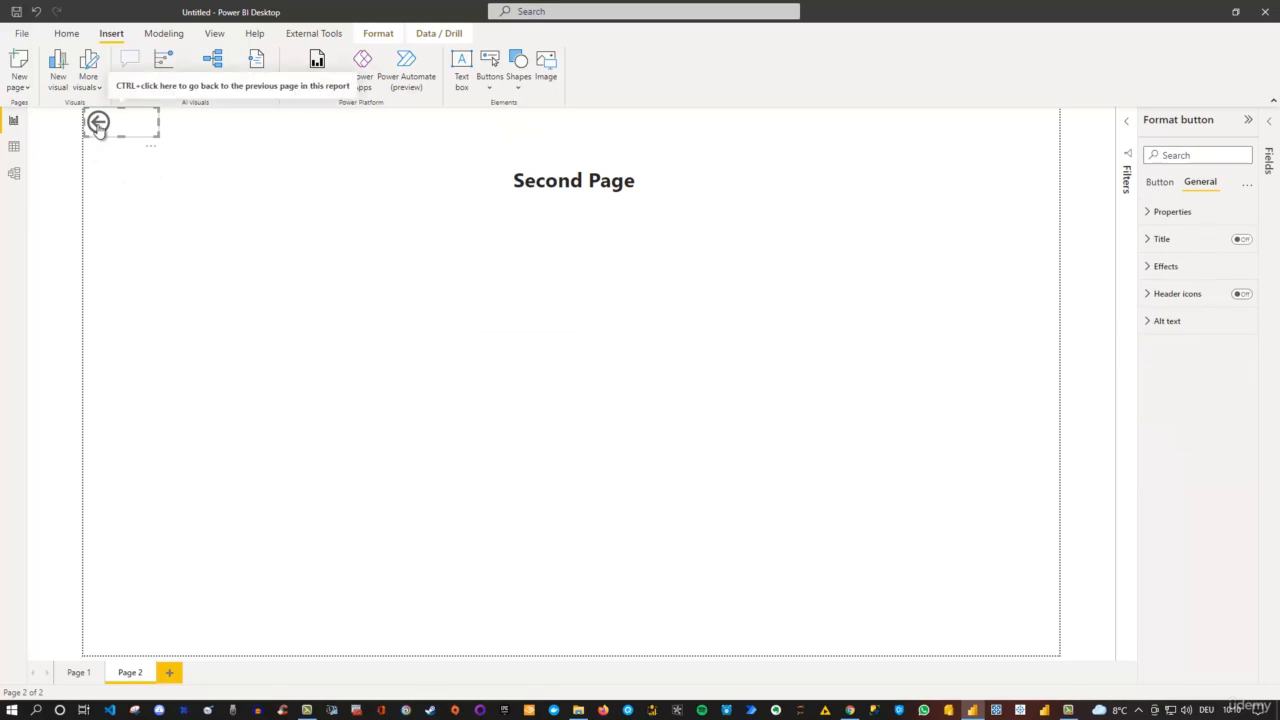
{"action": "left_click", "coordinate": [98, 124], "text": "ctrl"}
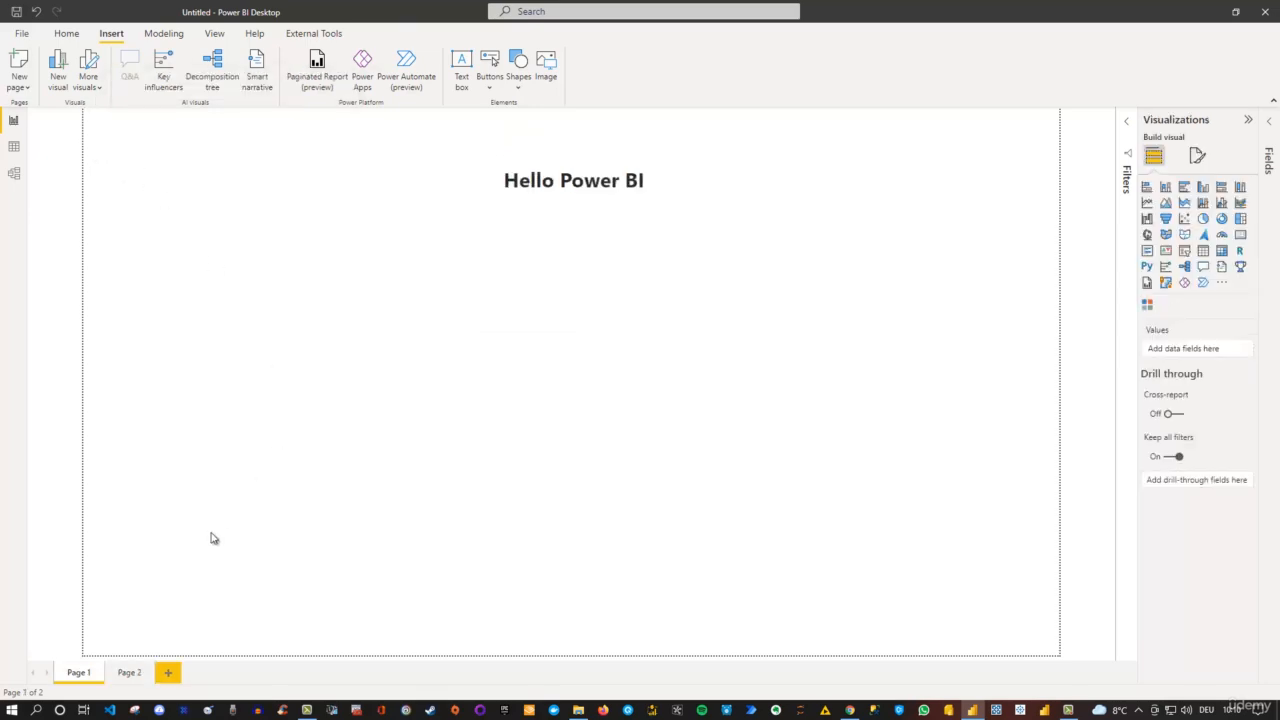
{"action": "left_click", "coordinate": [127, 673]}
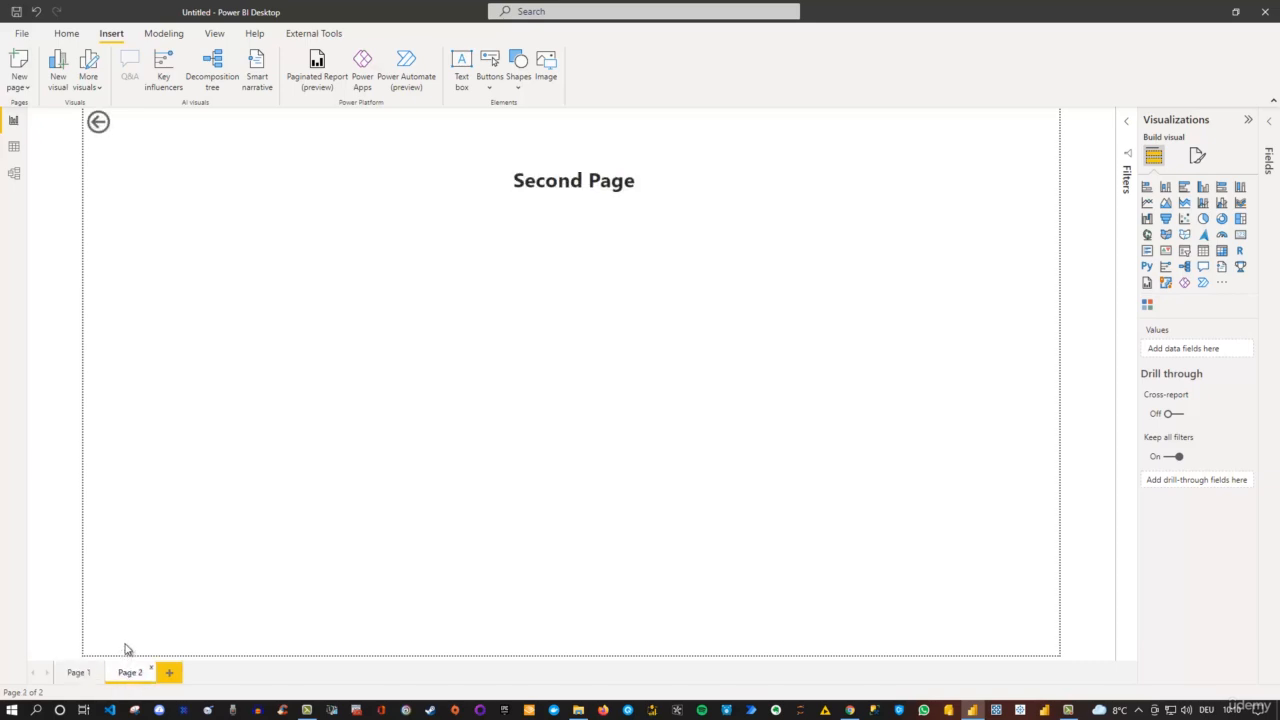
{"action": "left_click", "coordinate": [99, 124], "text": "ctrl"}
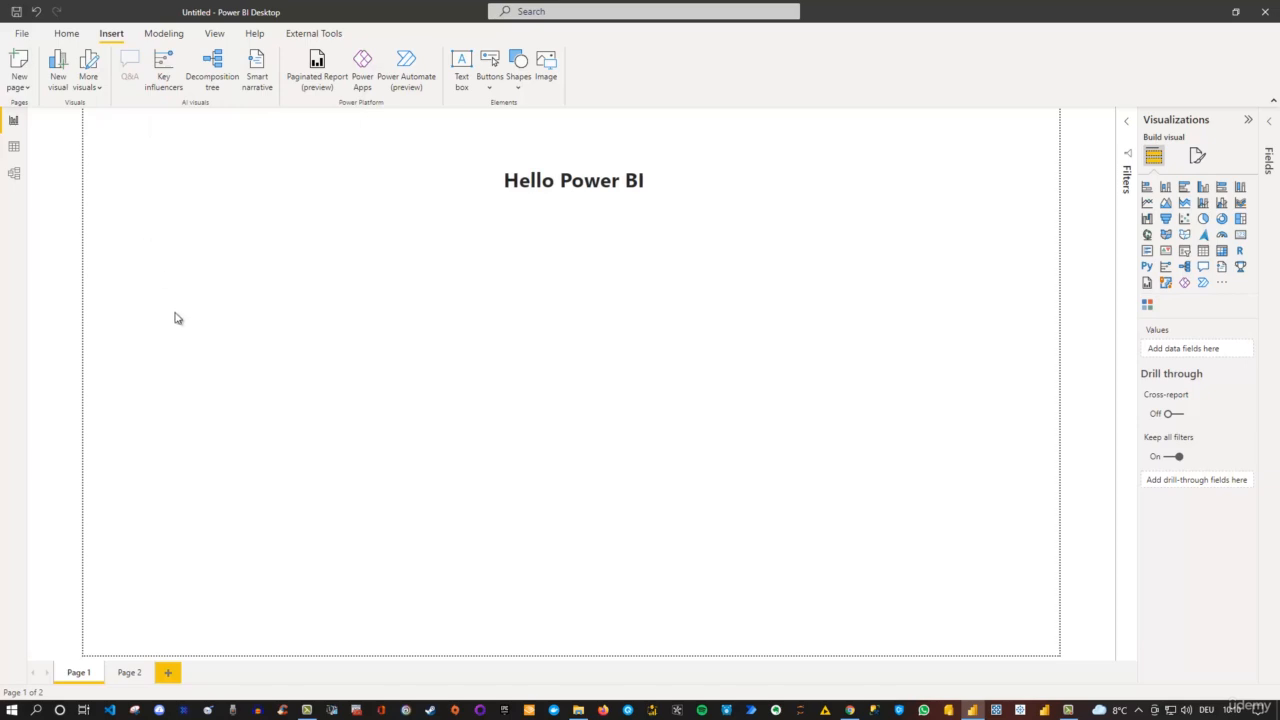
- Insert a rectangle shape on Page 2 and place it centrally below the "Second Page" title
{"action": "left_click", "coordinate": [135, 674]}
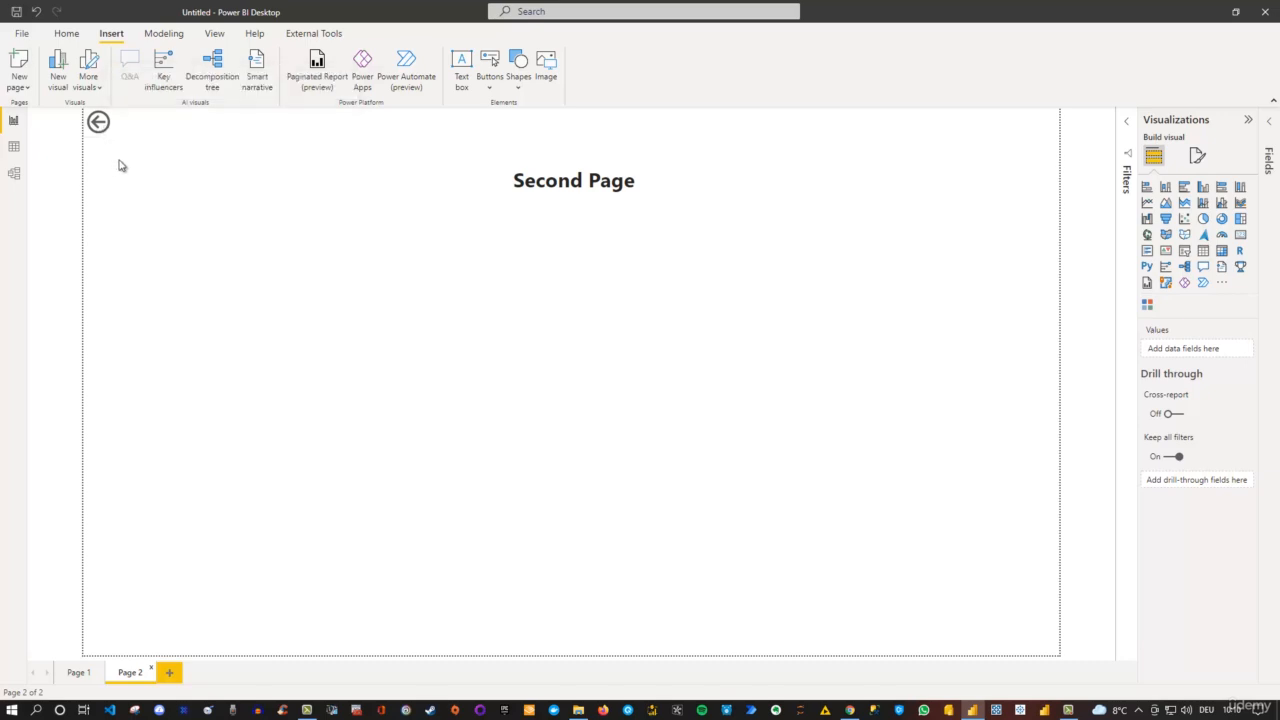
{"action": "left_click", "coordinate": [489, 88]}
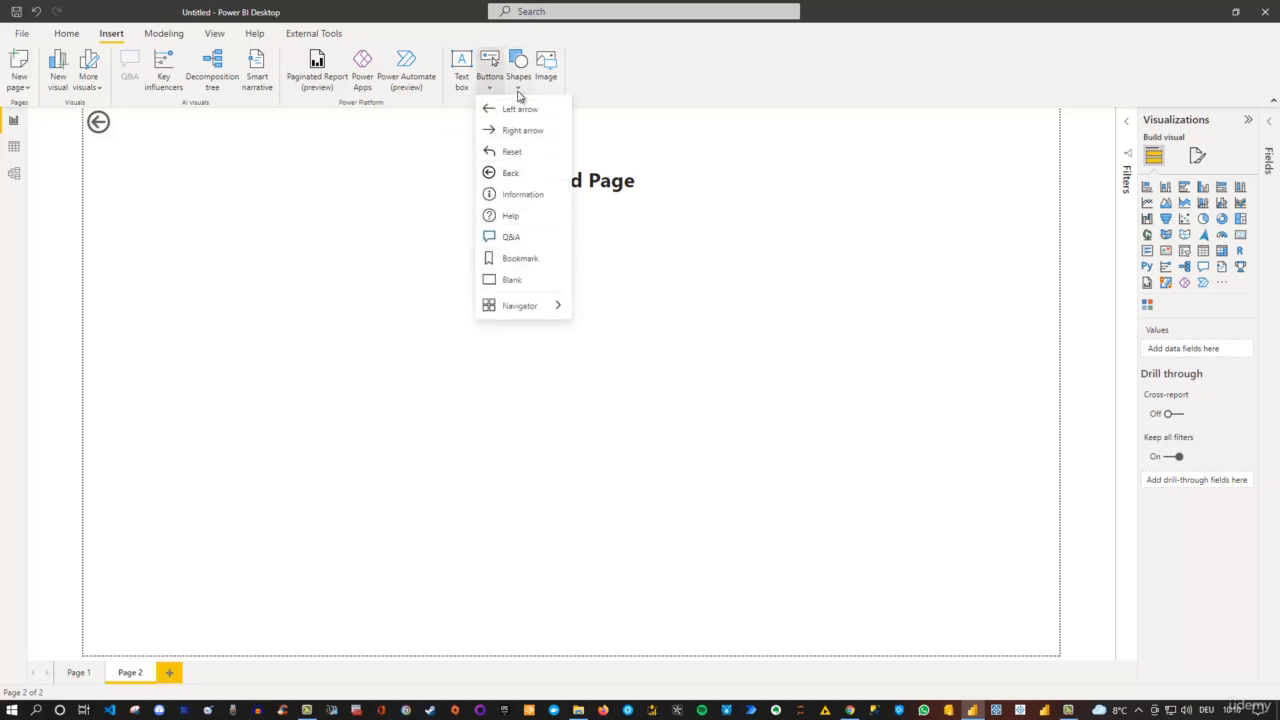
{"action": "left_click", "coordinate": [519, 89]}
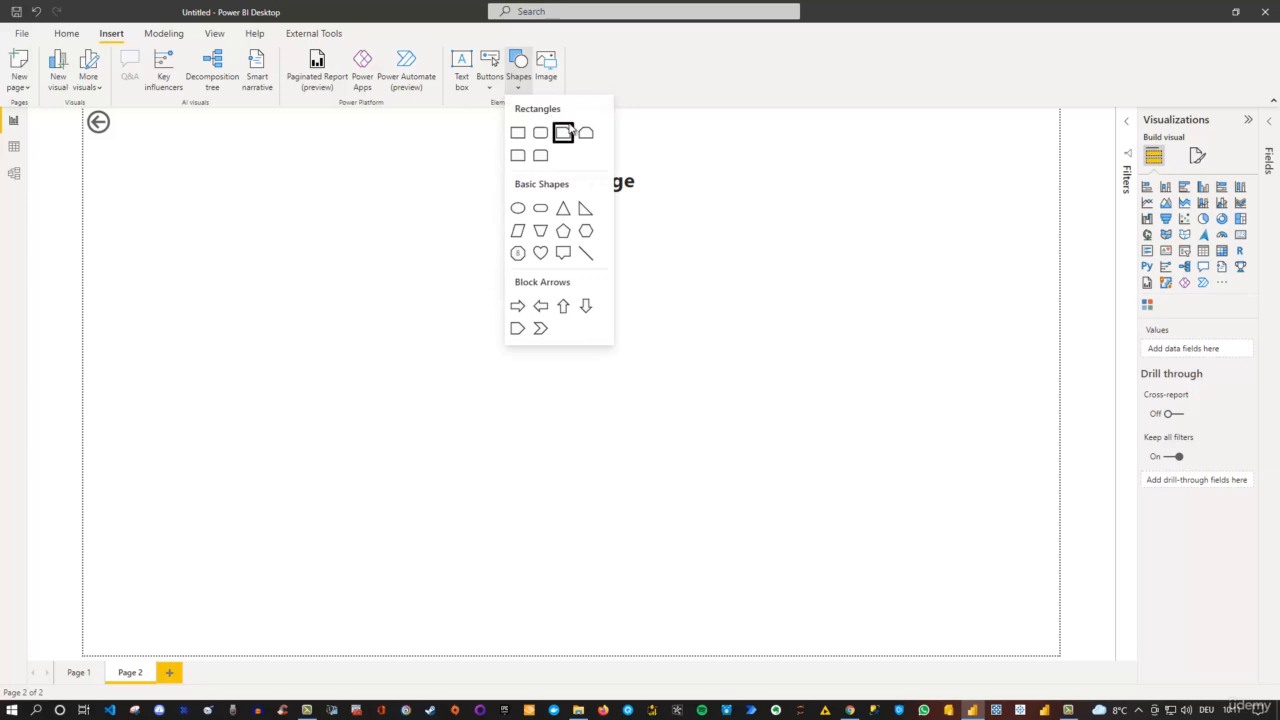
{"action": "left_click", "coordinate": [516, 133]}
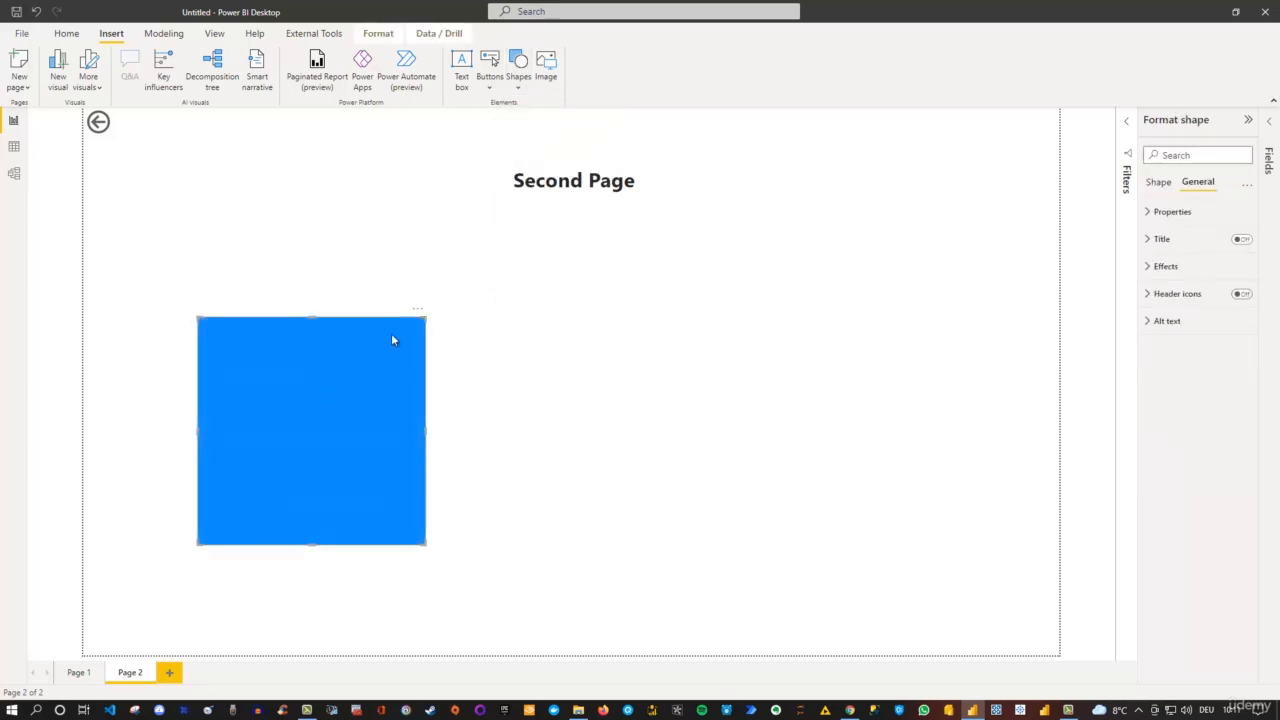
{"action": "left_click_drag", "start_coordinate": [423, 340], "coordinate": [683, 244]}
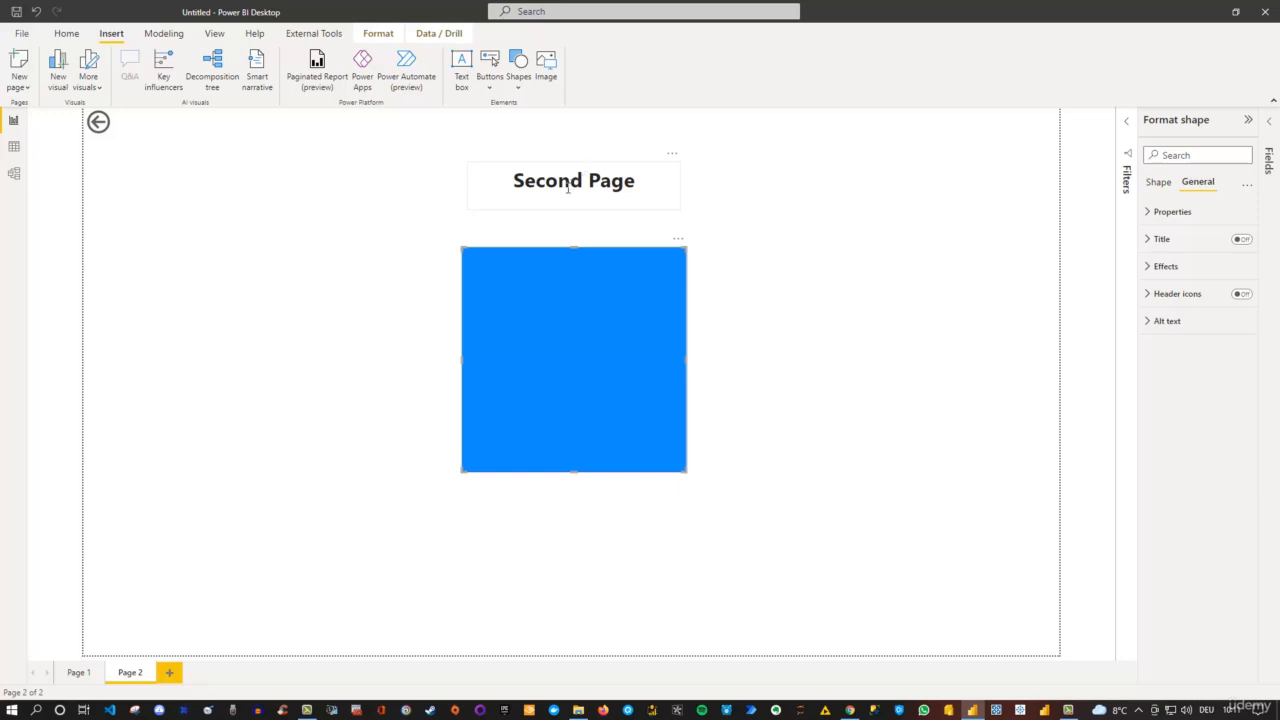
- Insert the image PBI.png, shrink it to a small logo and place it in the page's upper-right corner
{"action": "left_click", "coordinate": [546, 66]}
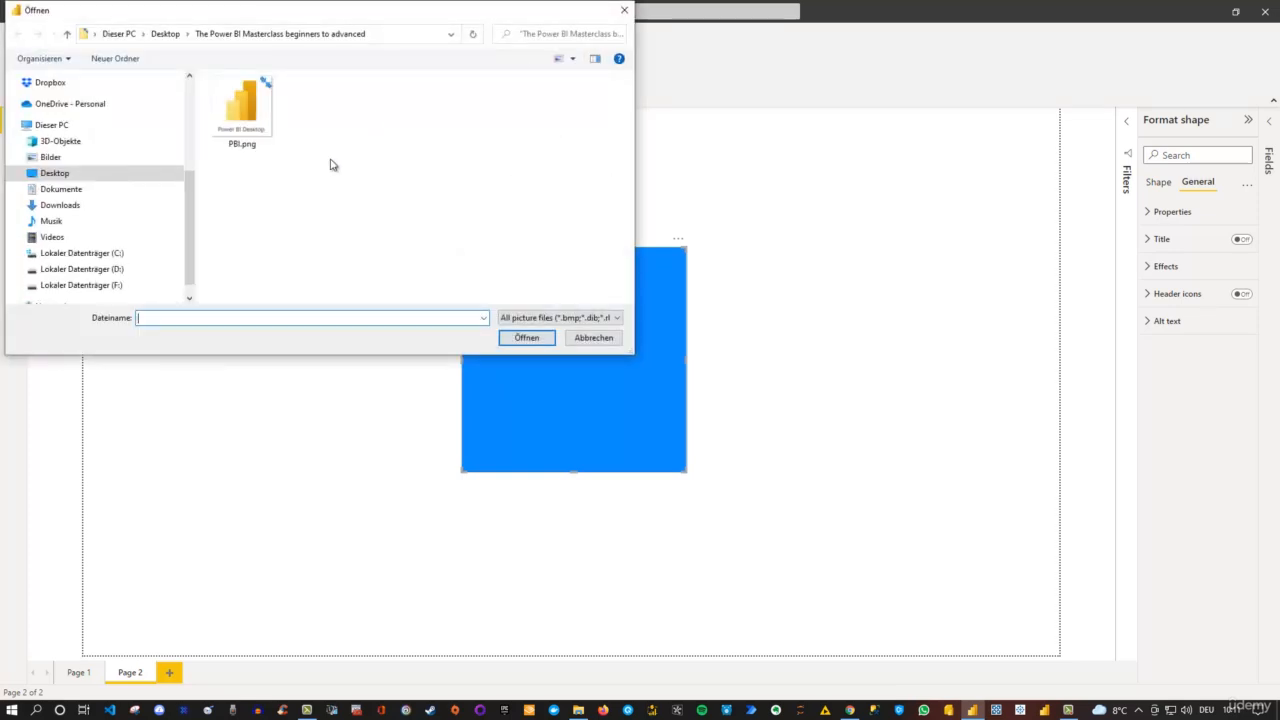
{"action": "left_click", "coordinate": [240, 111]}
{"action": "left_click", "coordinate": [526, 337]}
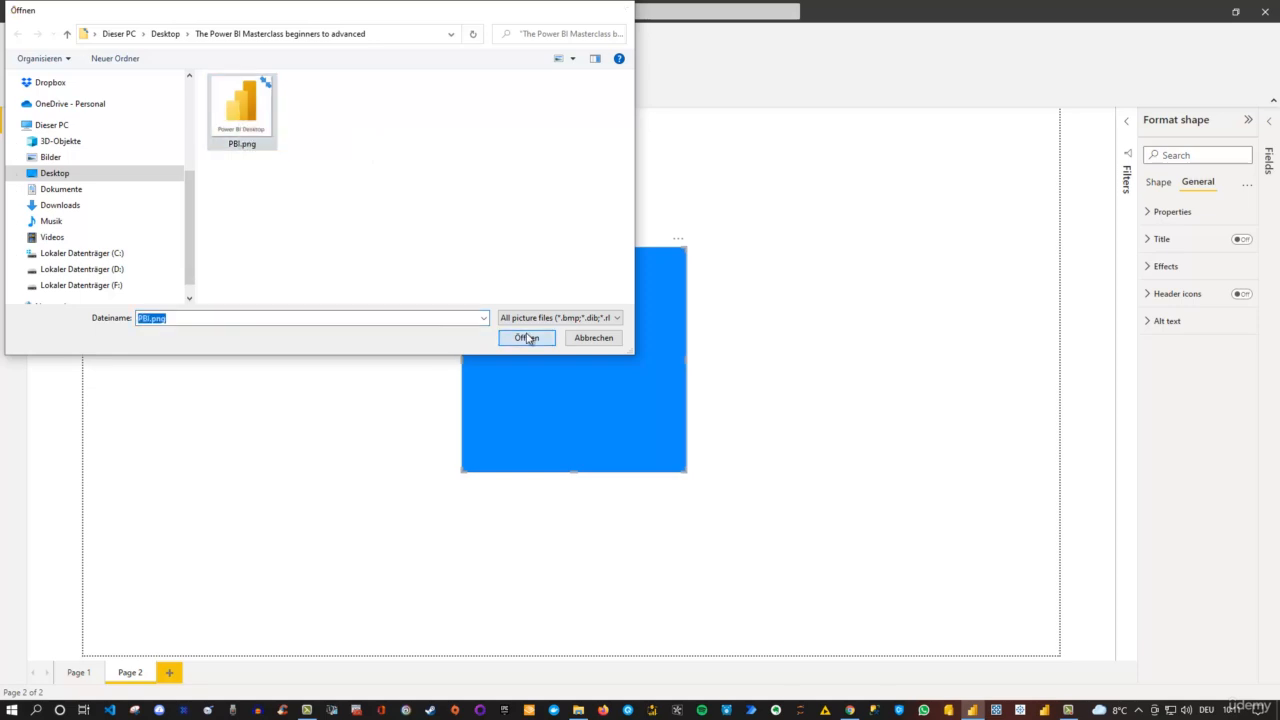
{"action": "left_click_drag", "start_coordinate": [423, 429], "coordinate": [400, 455]}
{"action": "left_click_drag", "start_coordinate": [399, 541], "coordinate": [1062, 103]}
{"action": "left_click_drag", "start_coordinate": [926, 240], "coordinate": [987, 156]}
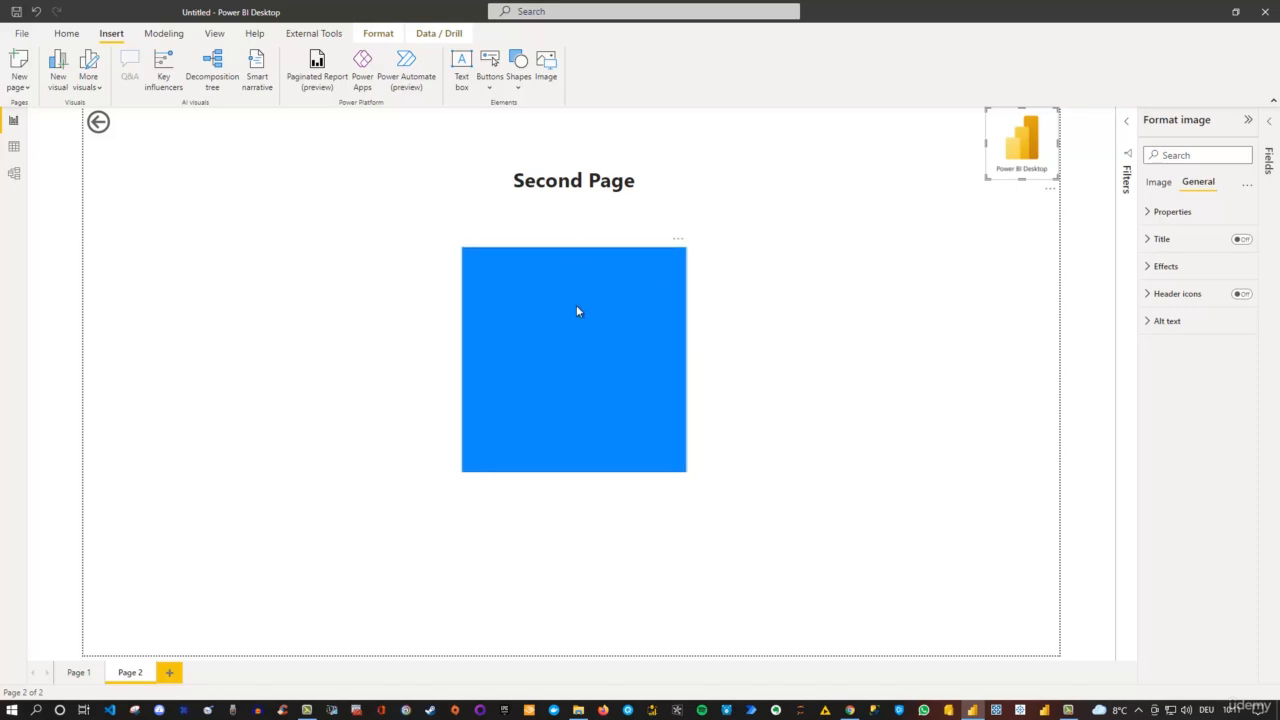
{"action": "left_click", "coordinate": [851, 312]}
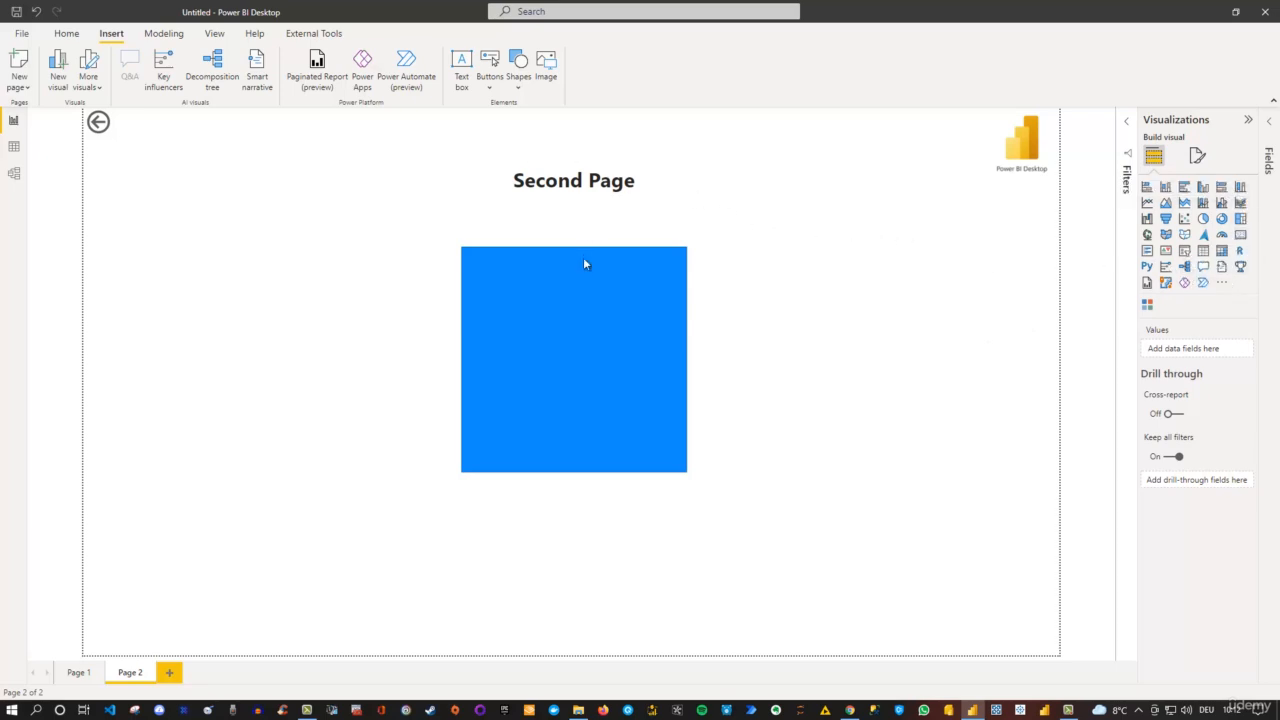
- Change the blue rectangle's shape type to Octagon
{"action": "left_click", "coordinate": [575, 311]}
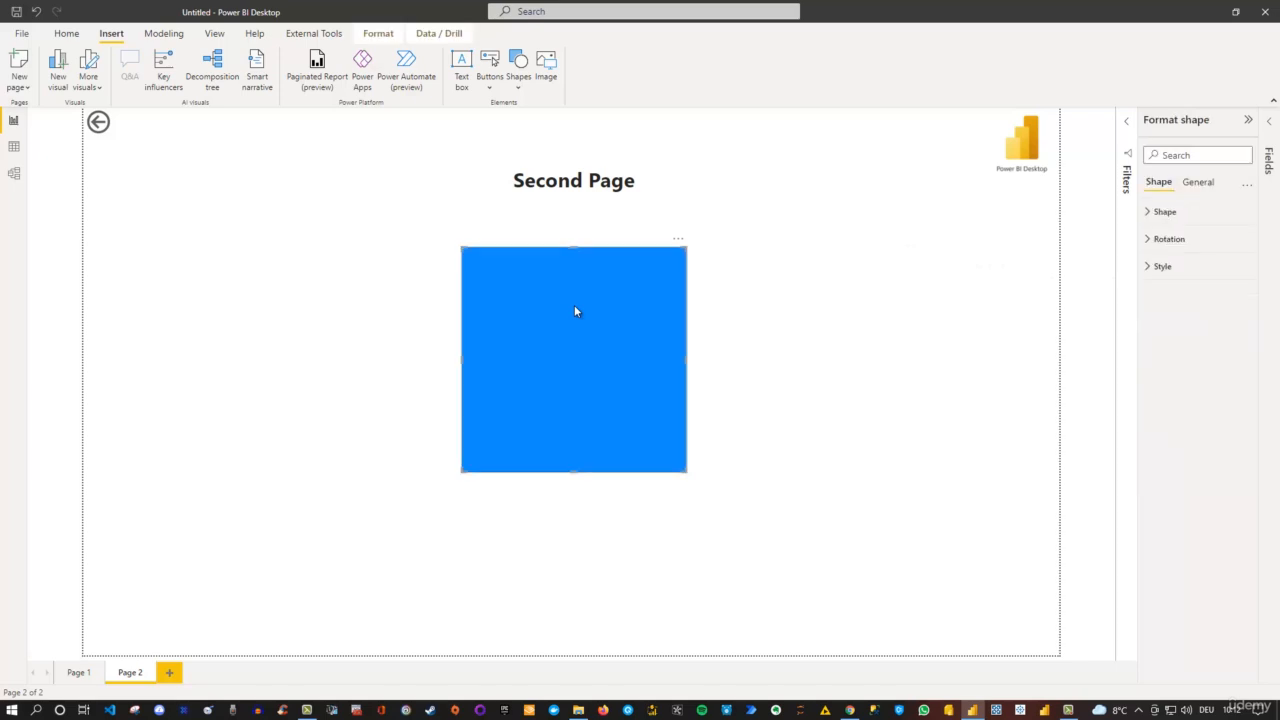
{"action": "left_click", "coordinate": [1147, 213]}
{"action": "left_click", "coordinate": [1235, 254]}
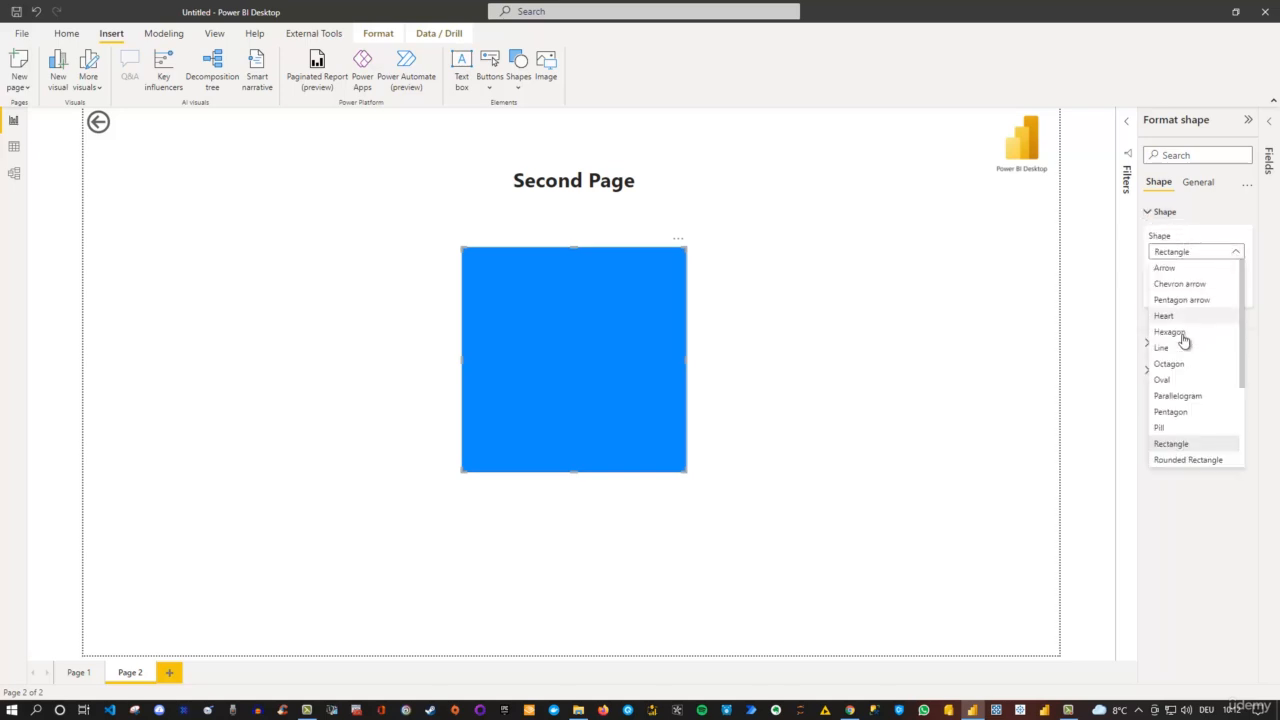
{"action": "left_click", "coordinate": [1176, 367]}
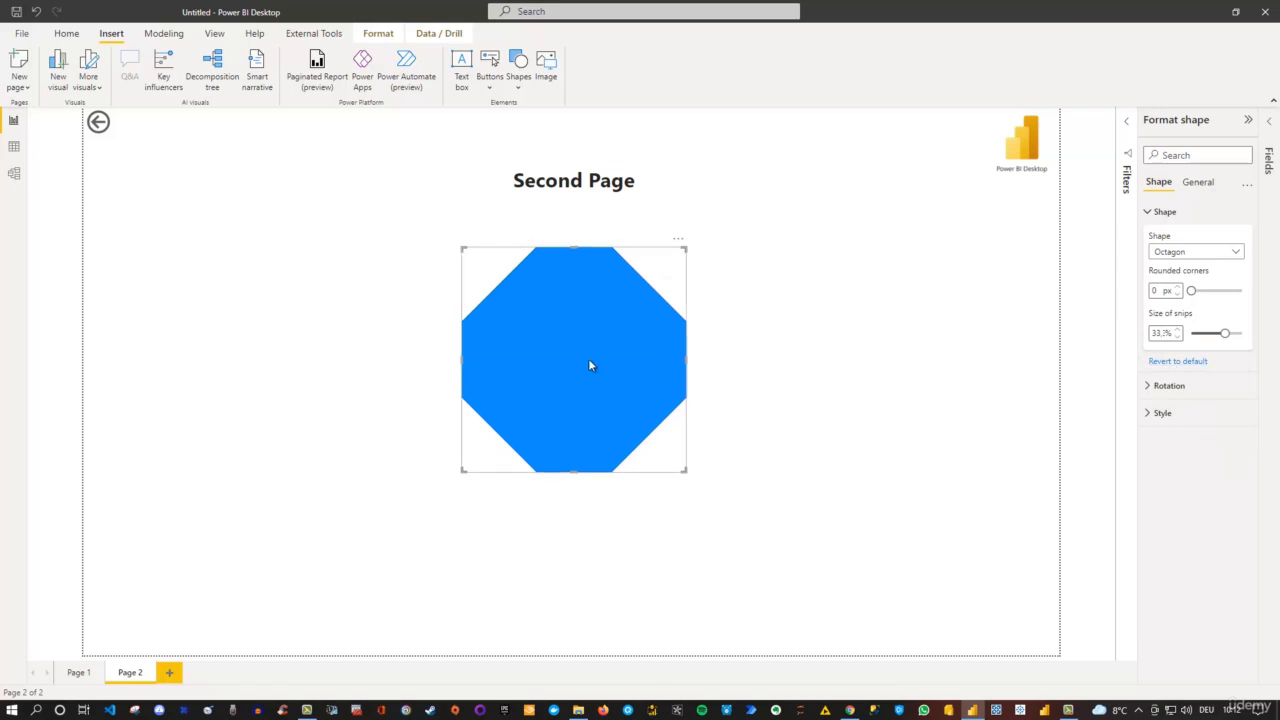
{"action": "left_click", "coordinate": [1238, 256]}
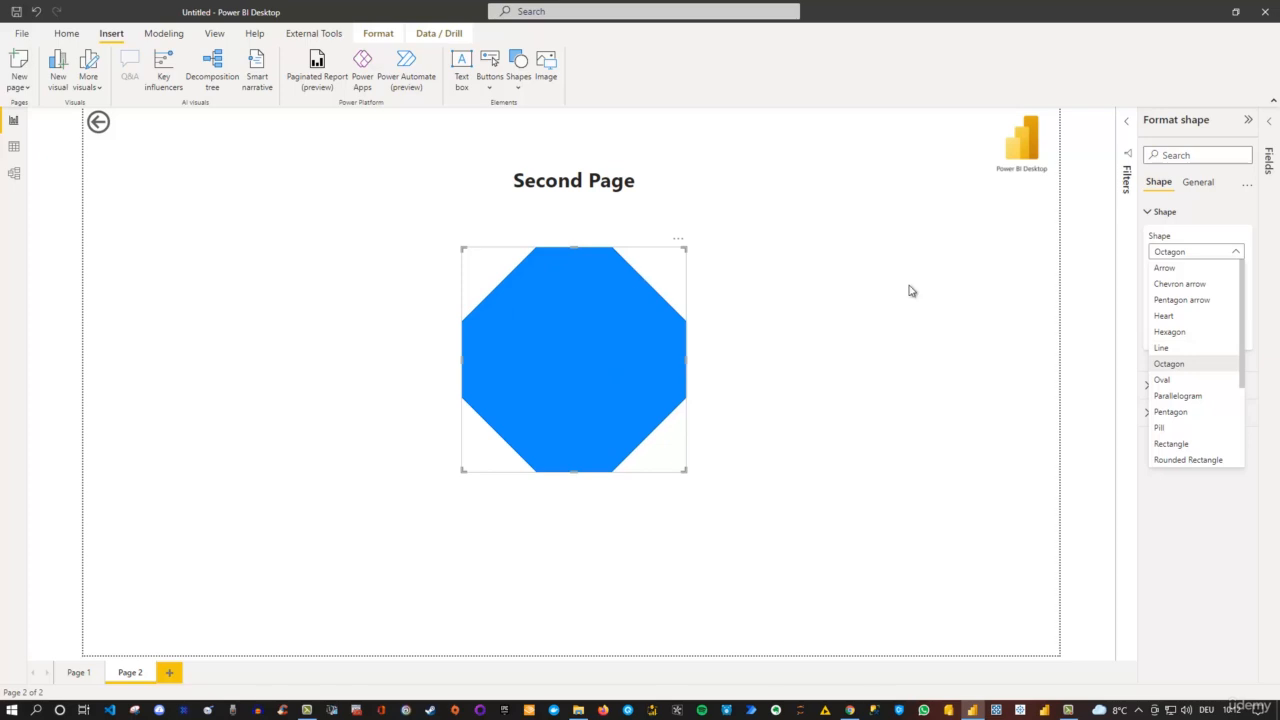
{"action": "left_click", "coordinate": [1205, 218]}
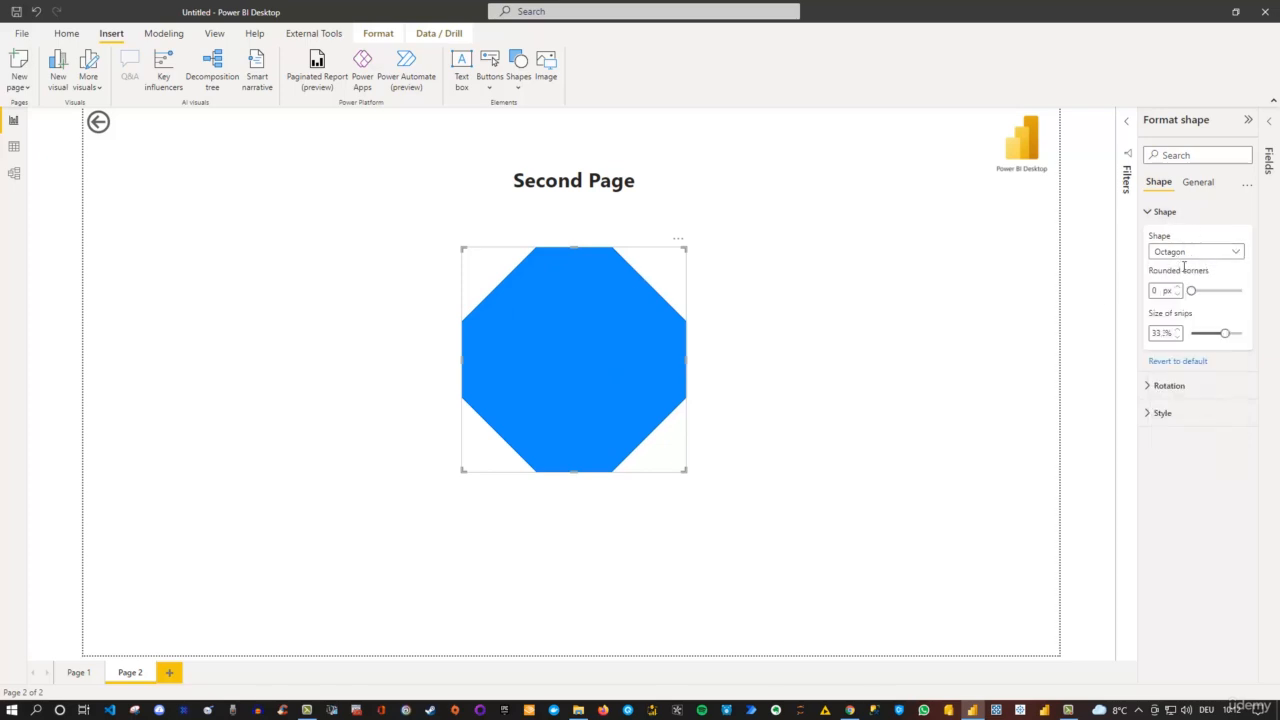
- Look at the octagon's rotation settings and set its fill color to dark blue
{"action": "left_click", "coordinate": [1156, 390]}
{"action": "mouse_move", "coordinate": [1191, 430]}
{"action": "left_mouse_down"}
{"action": "mouse_move", "coordinate": [1208, 430]}
{"action": "mouse_move", "coordinate": [1192, 430]}
{"action": "left_mouse_up"}
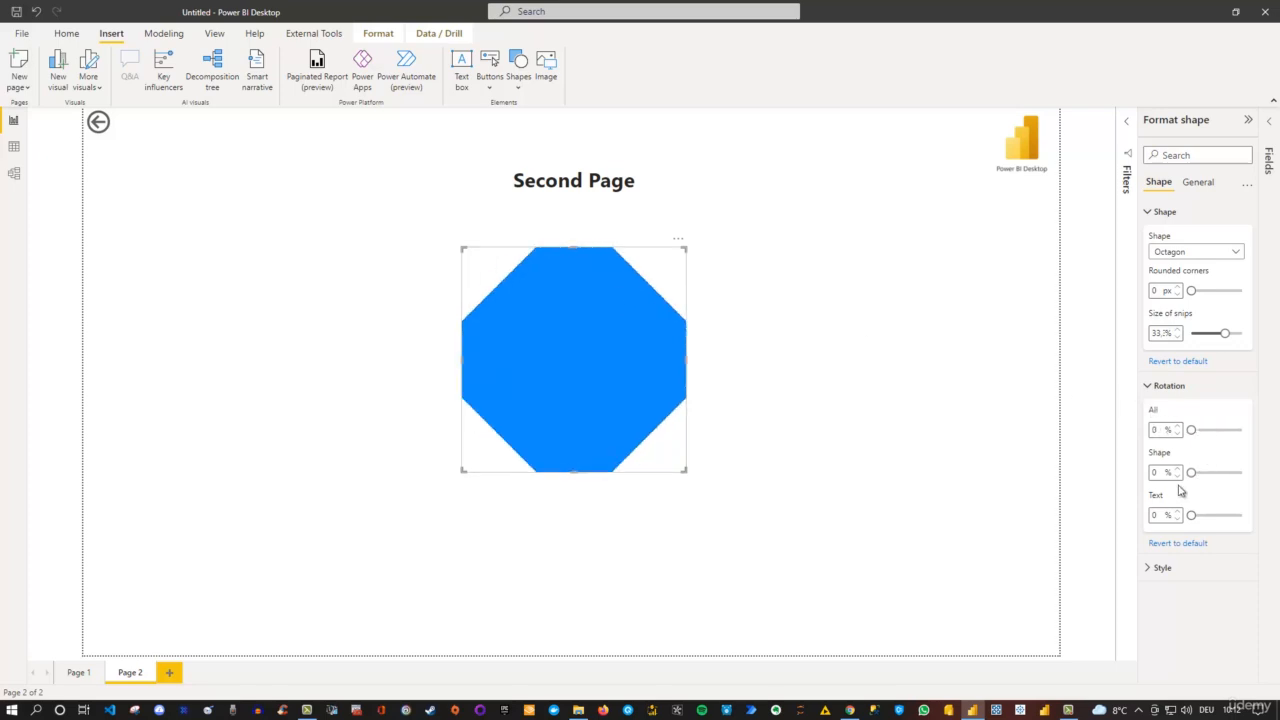
{"action": "left_click", "coordinate": [1150, 569]}
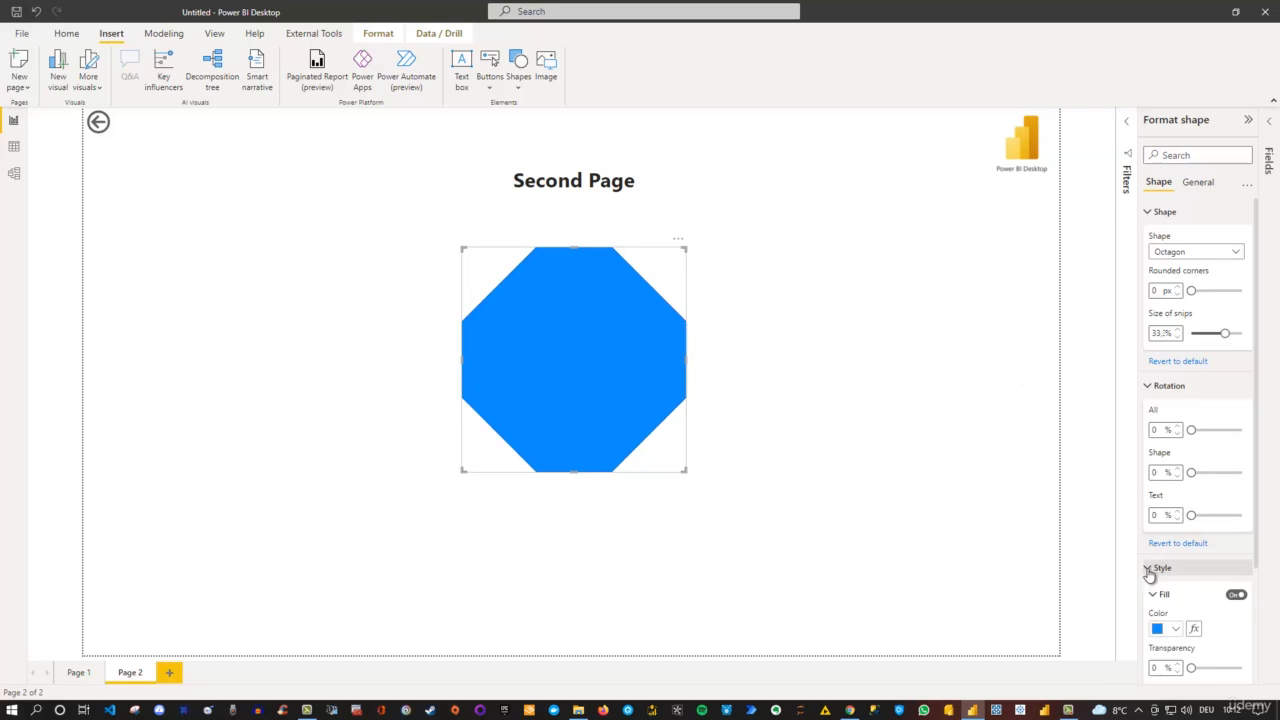
{"action": "scroll", "coordinate": [1200, 560], "scroll_direction": "down", "scroll_amount": 3}
{"action": "left_click", "coordinate": [1176, 486]}
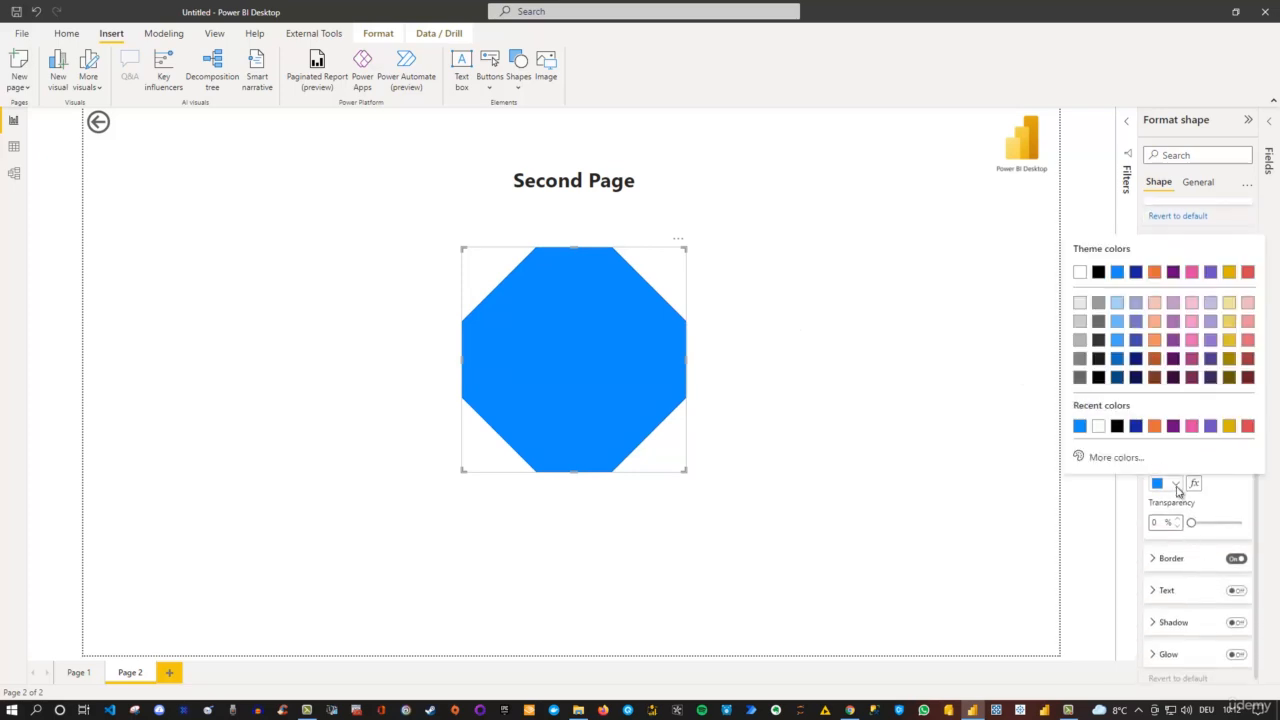
{"action": "left_click", "coordinate": [1137, 427]}
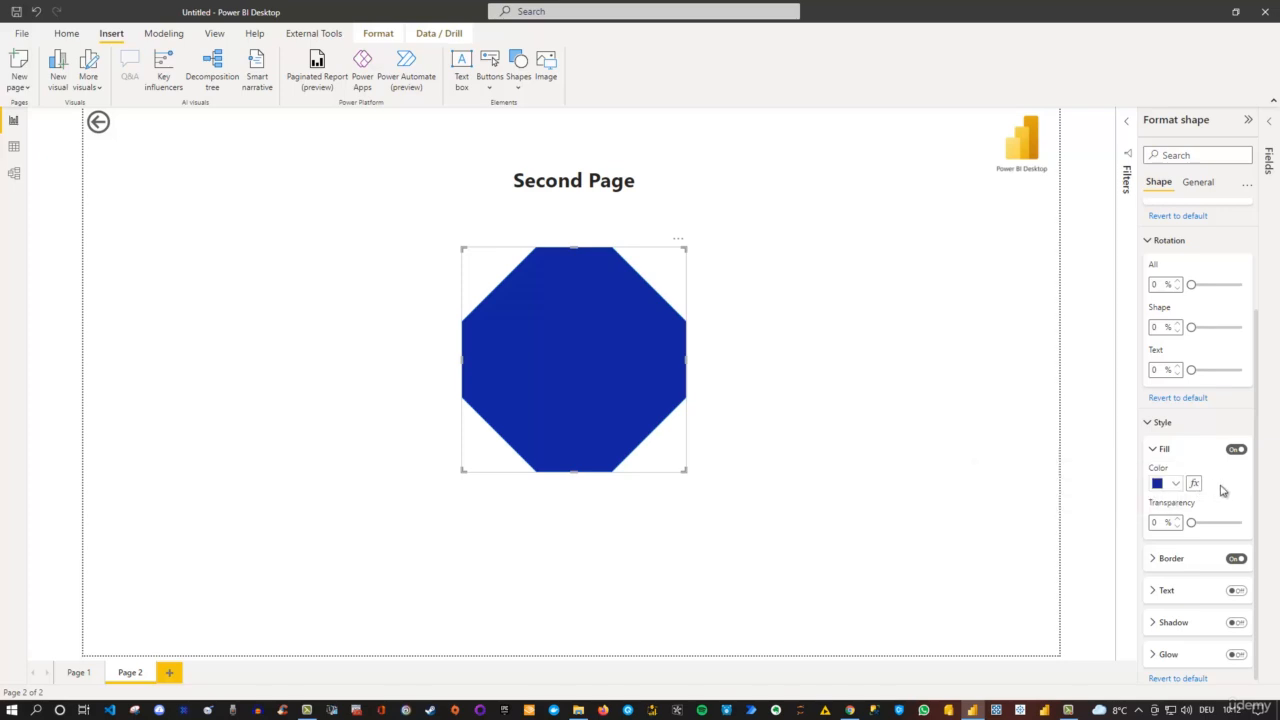
- Turn on the octagon's shadow and set the shadow blur to 59 px
{"action": "scroll", "coordinate": [1220, 490], "scroll_direction": "down", "scroll_amount": 1}
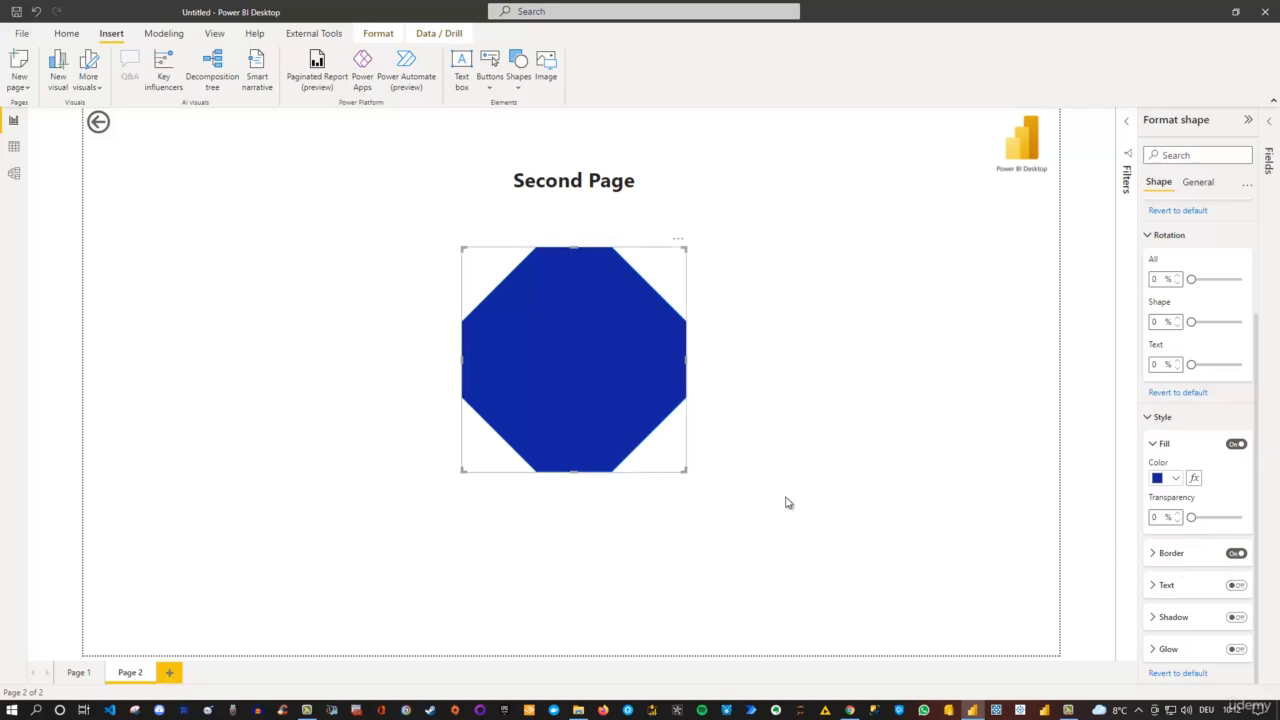
{"action": "left_click", "coordinate": [1237, 618]}
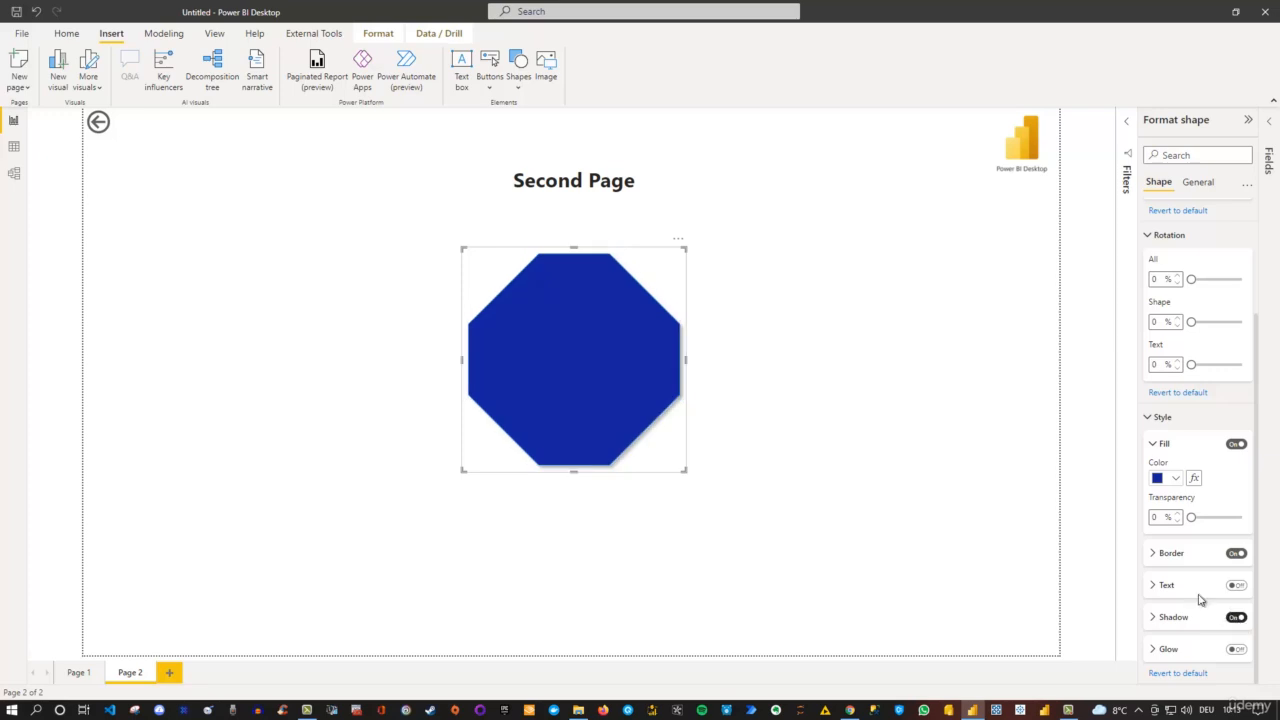
{"action": "left_click", "coordinate": [1155, 618]}
{"action": "scroll", "coordinate": [1158, 620], "scroll_direction": "down", "scroll_amount": 3}
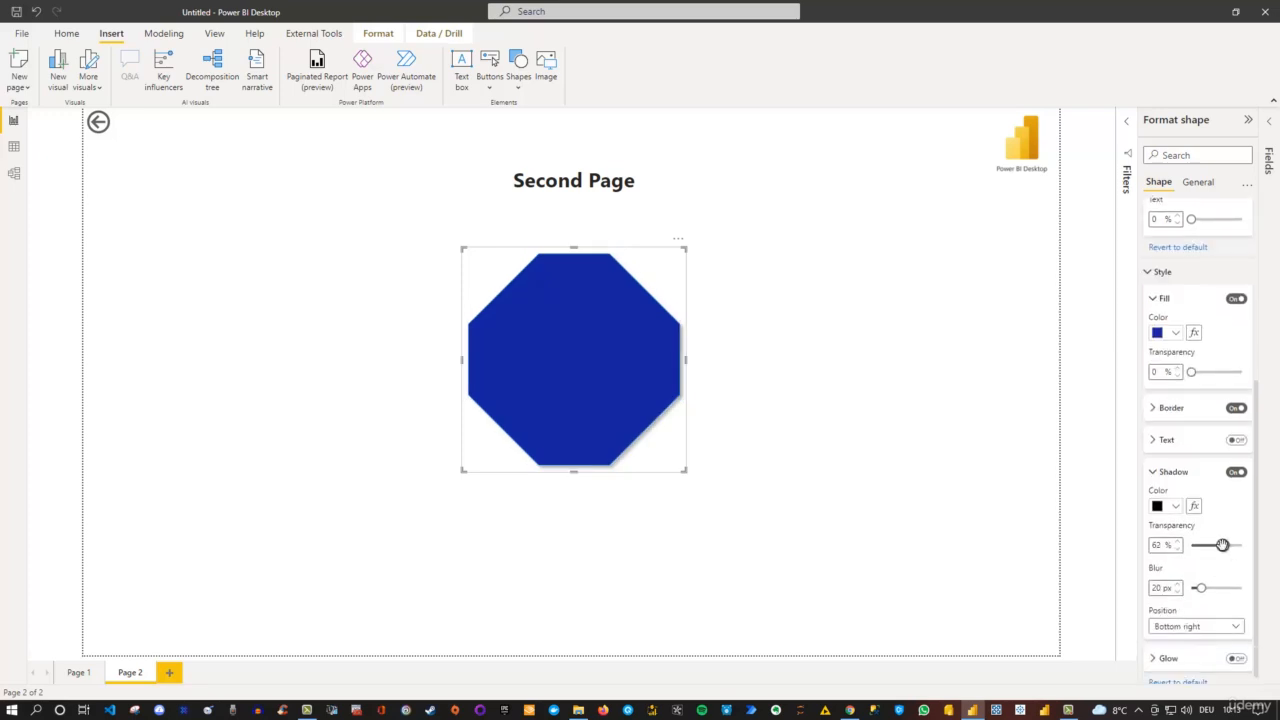
{"action": "left_click_drag", "start_coordinate": [1201, 587], "coordinate": [1220, 588]}
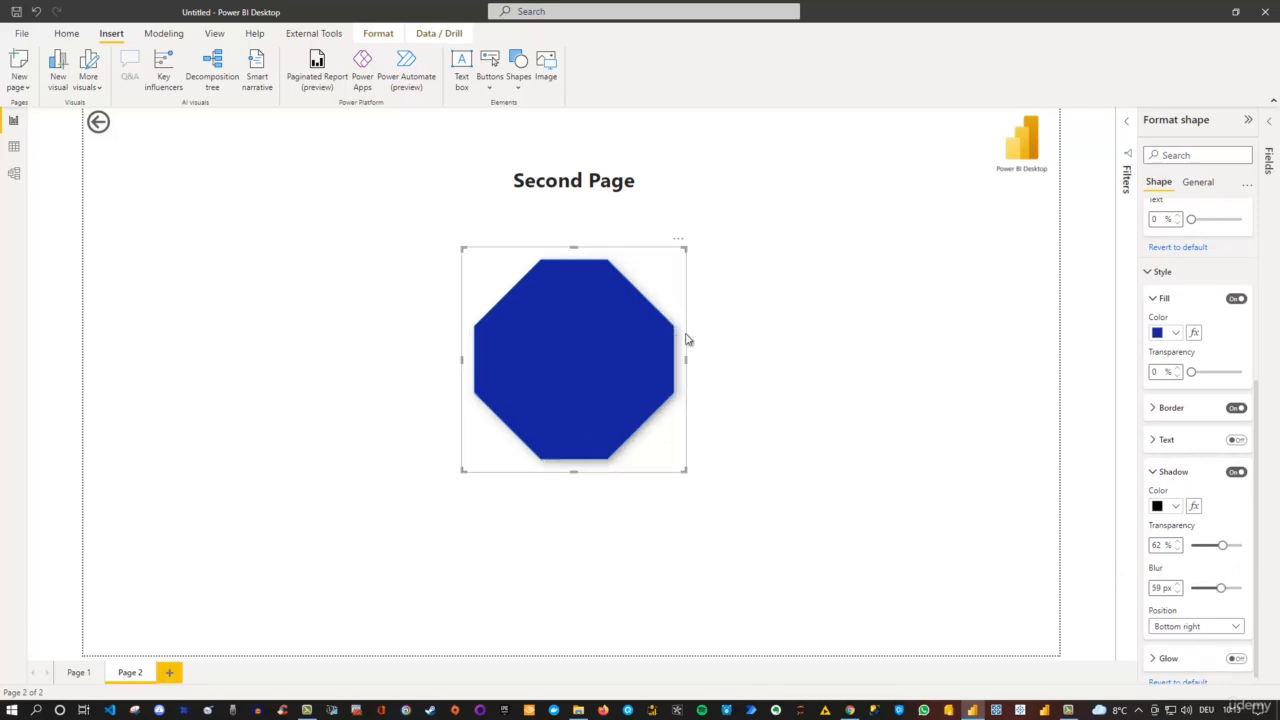
{"action": "scroll", "coordinate": [1170, 600], "scroll_direction": "down", "scroll_amount": 1}
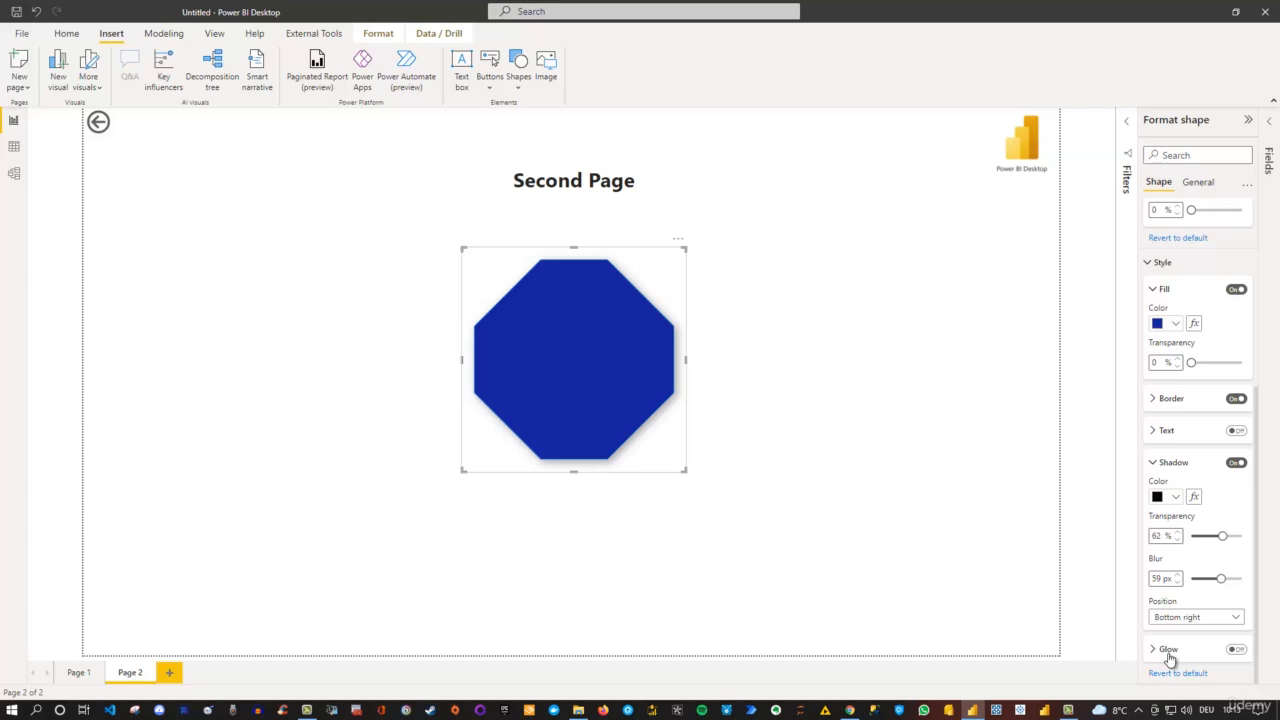
{"action": "scroll", "coordinate": [1178, 620], "scroll_direction": "up", "scroll_amount": 6}
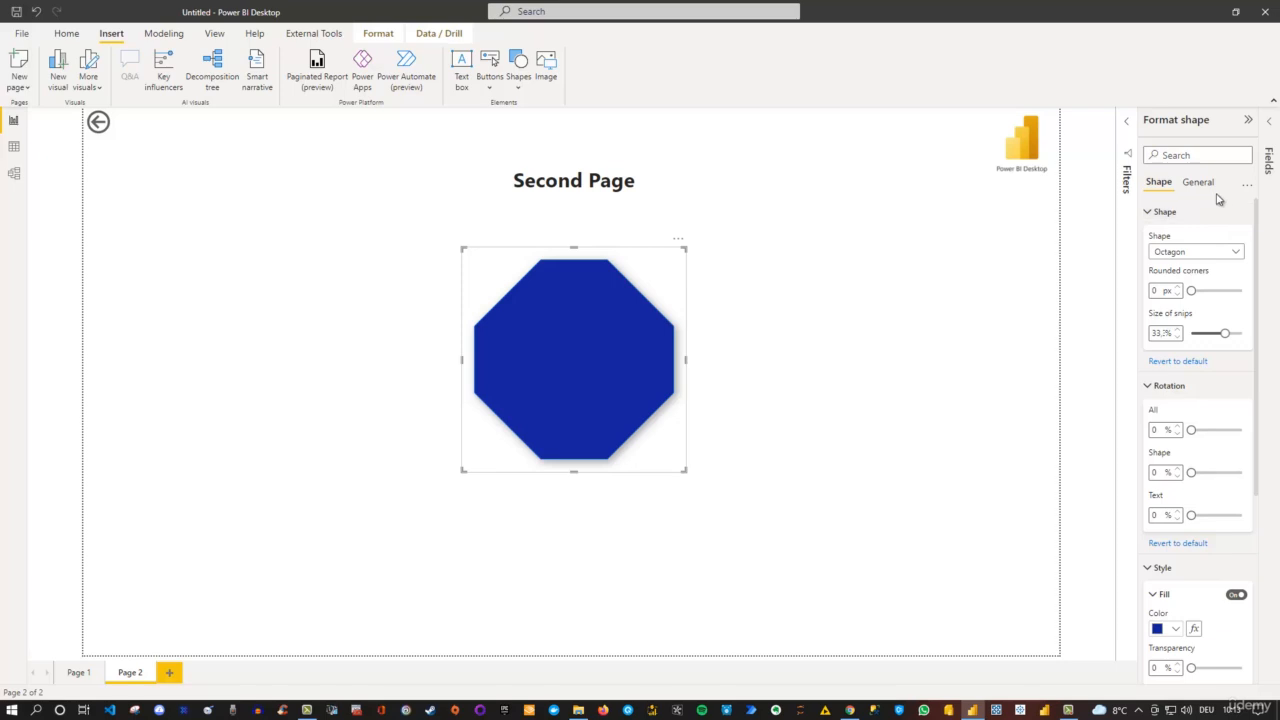
- Try expanding and collapsing all format categories of the shape, and look briefly at the Rotation settings
{"action": "left_click", "coordinate": [1246, 186]}
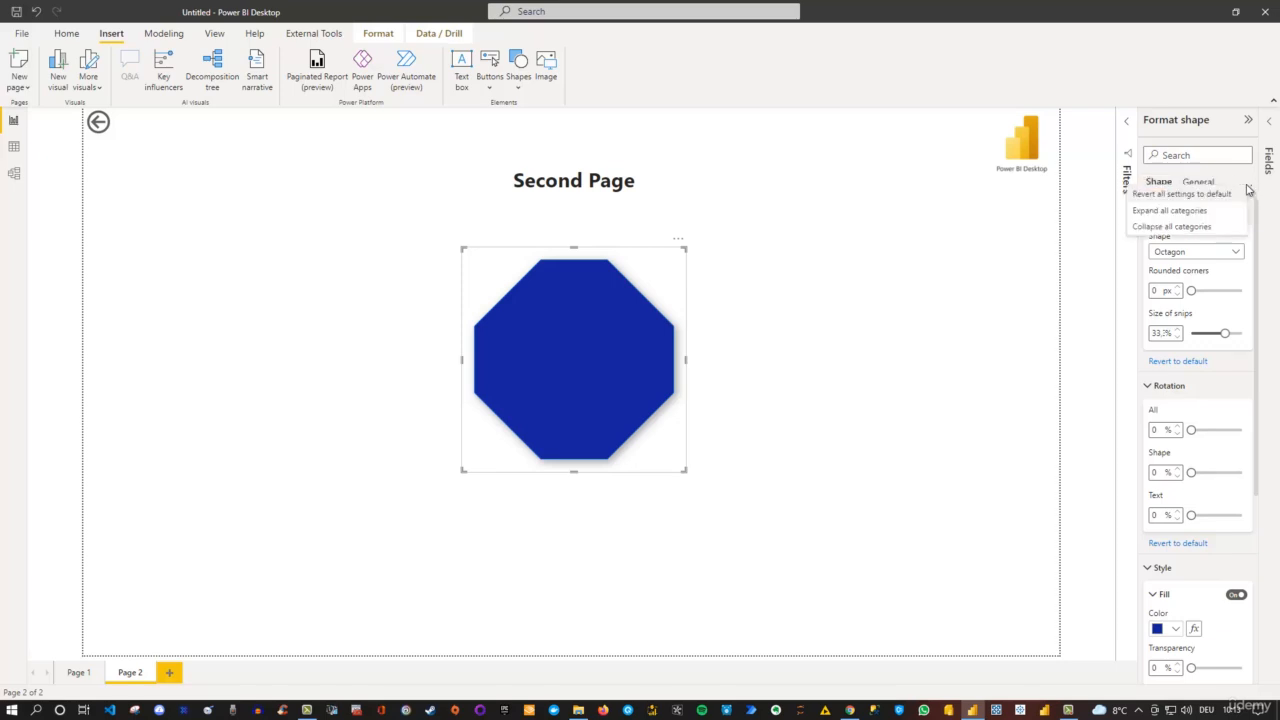
{"action": "left_click", "coordinate": [1192, 213]}
{"action": "left_click", "coordinate": [1247, 190]}
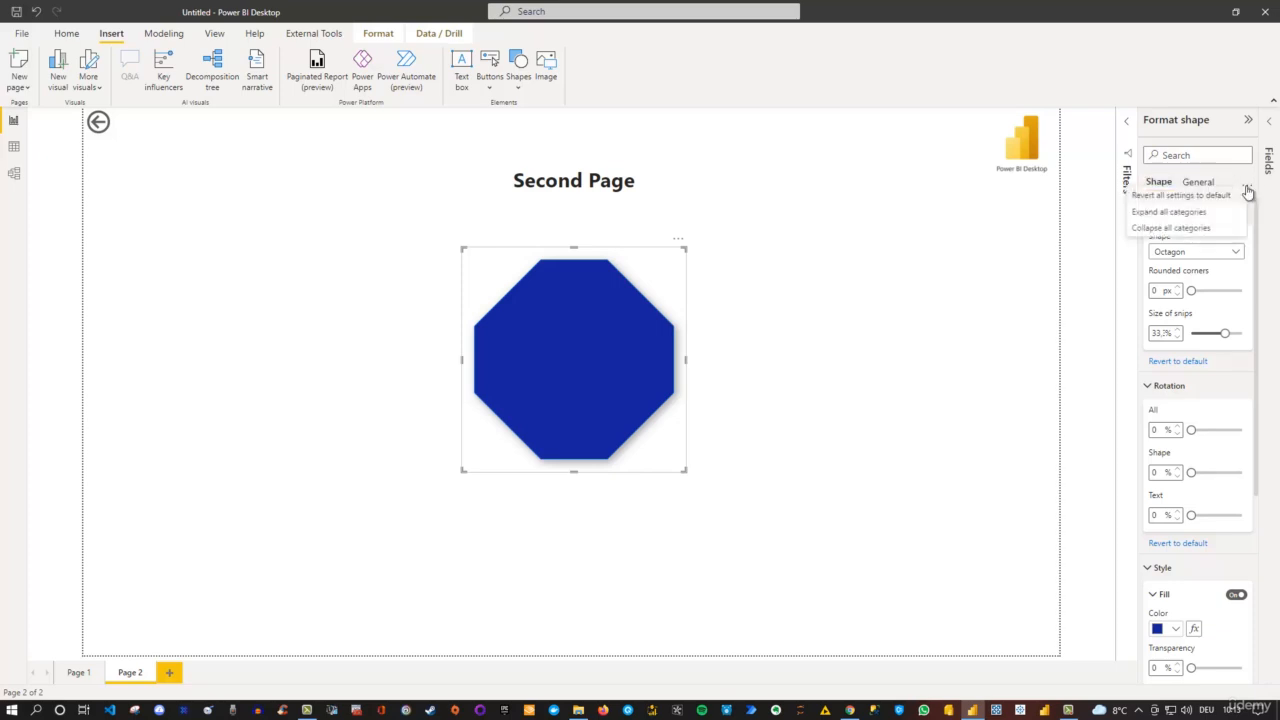
{"action": "left_click", "coordinate": [1166, 229]}
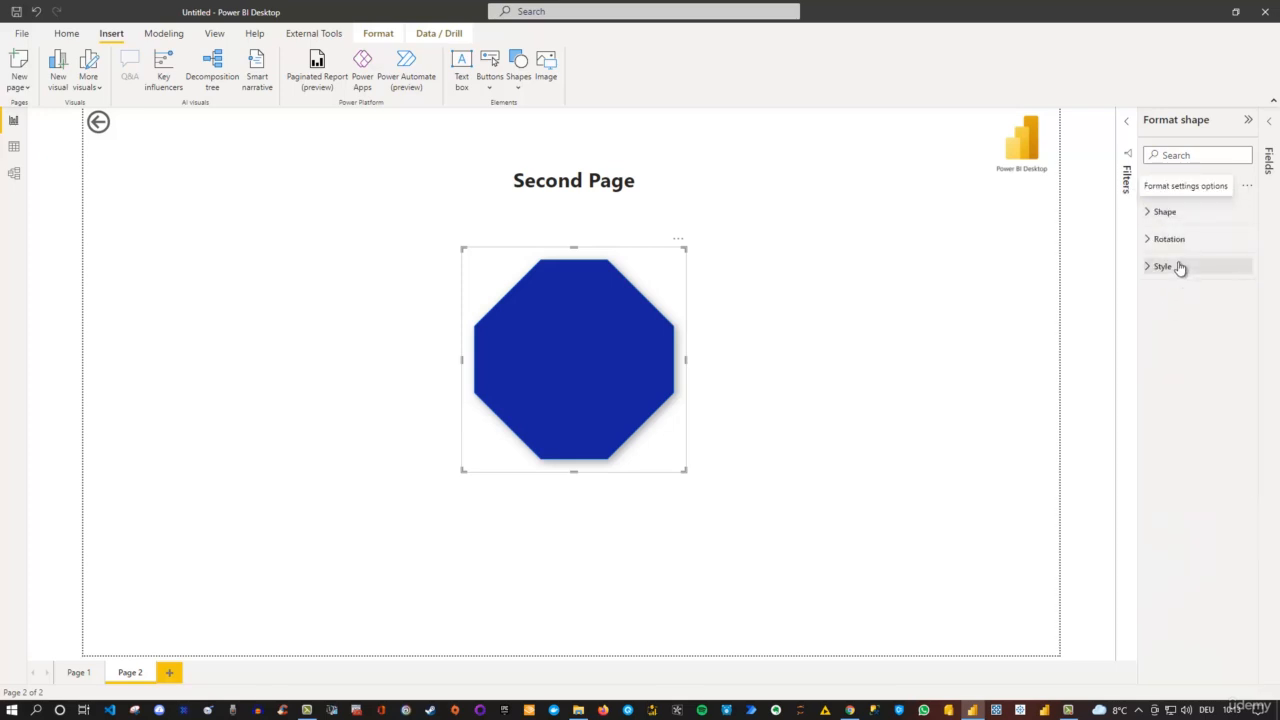
{"action": "left_click", "coordinate": [1147, 240]}
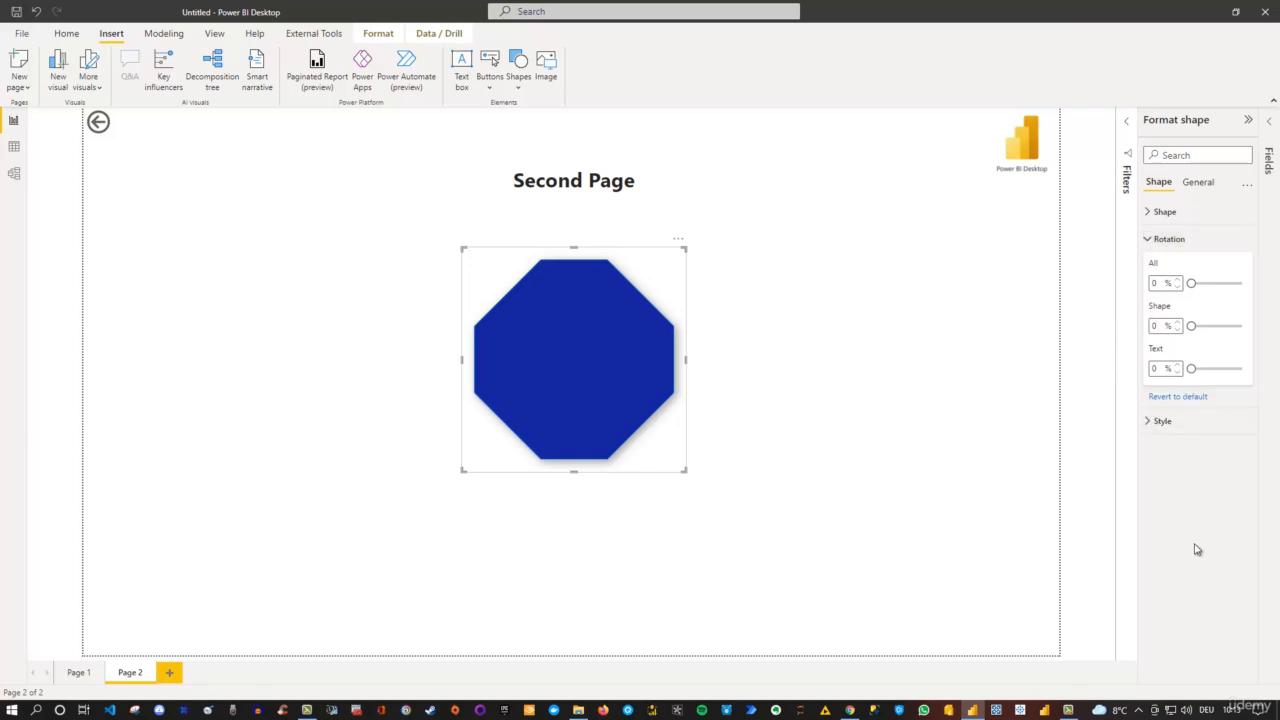
{"action": "left_click", "coordinate": [1153, 241]}
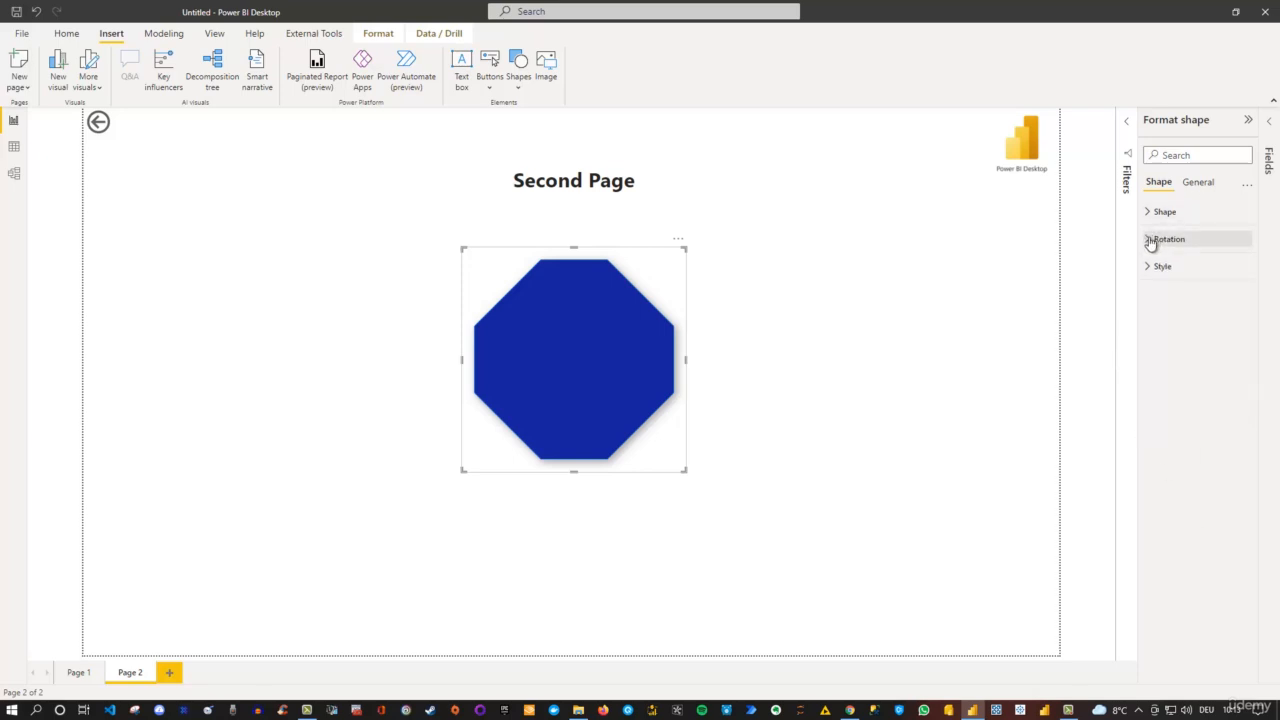
- Expand all format categories of the shape and look through the Shape, Rotation and Style settings
{"action": "left_click", "coordinate": [1246, 186]}
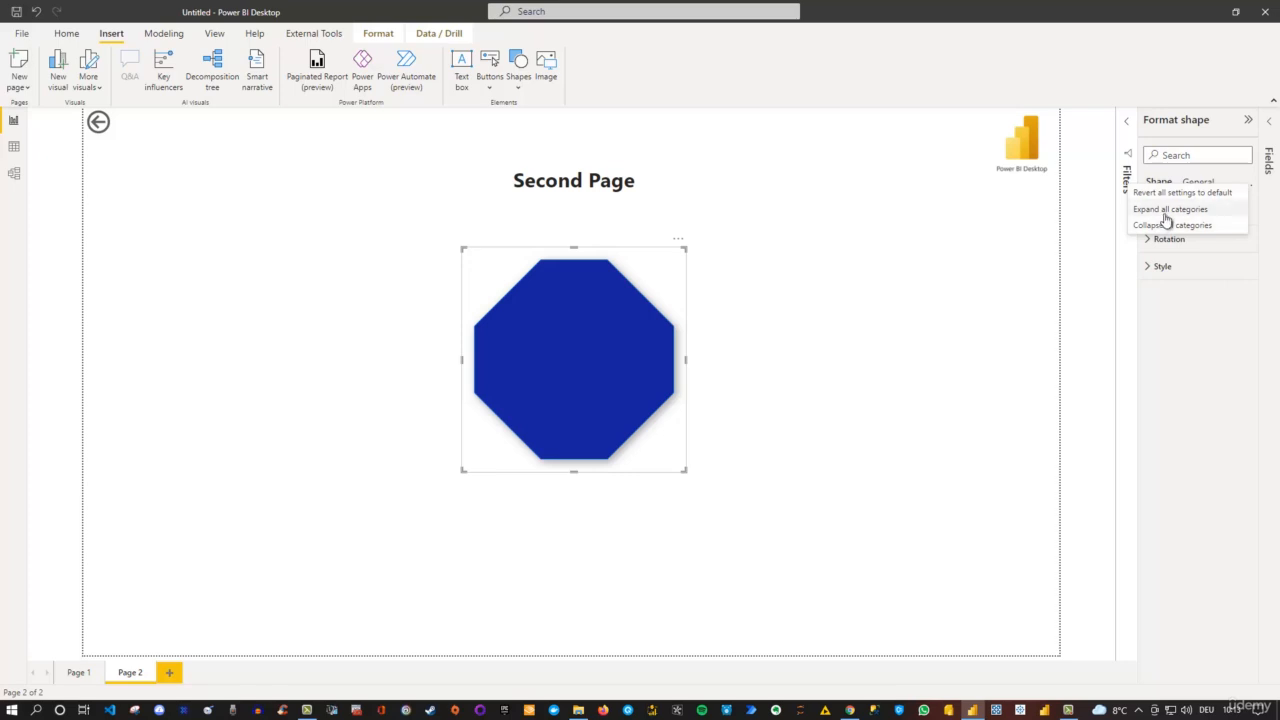
{"action": "left_click", "coordinate": [1167, 219]}
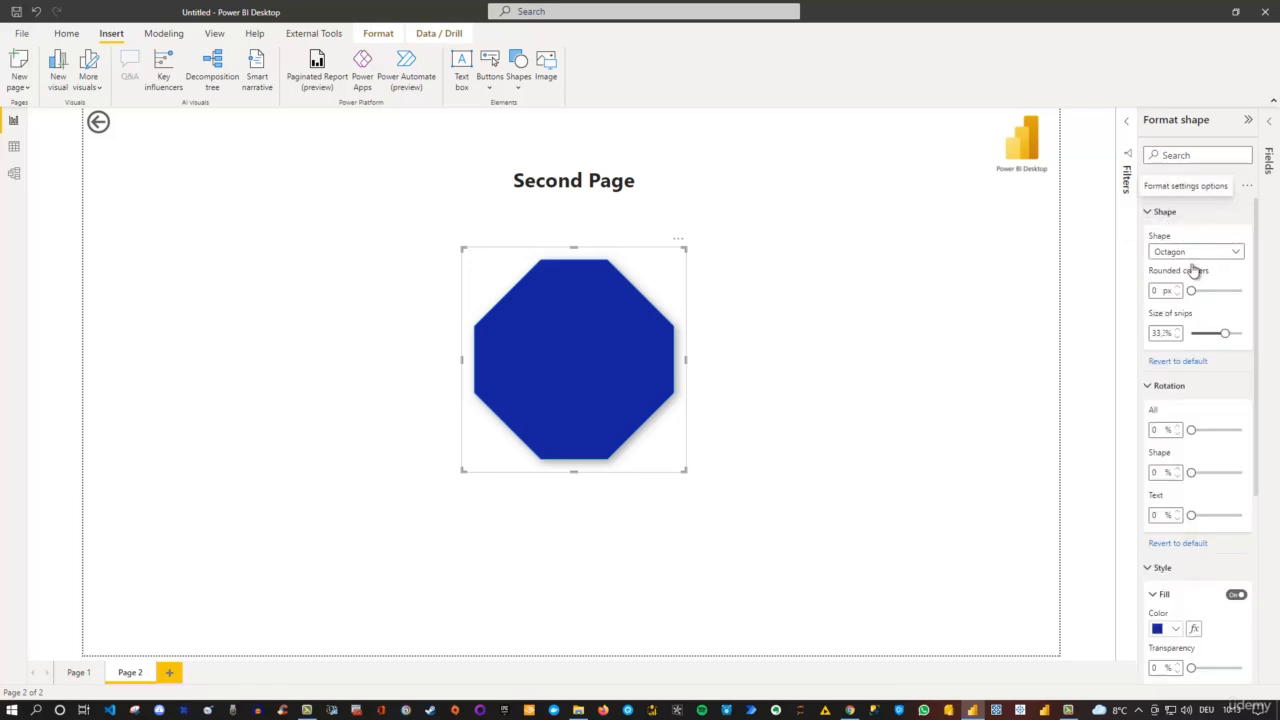
{"action": "scroll", "coordinate": [1186, 306], "scroll_direction": "down", "scroll_amount": 5}
{"action": "scroll", "coordinate": [1165, 422], "scroll_direction": "down", "scroll_amount": 1}
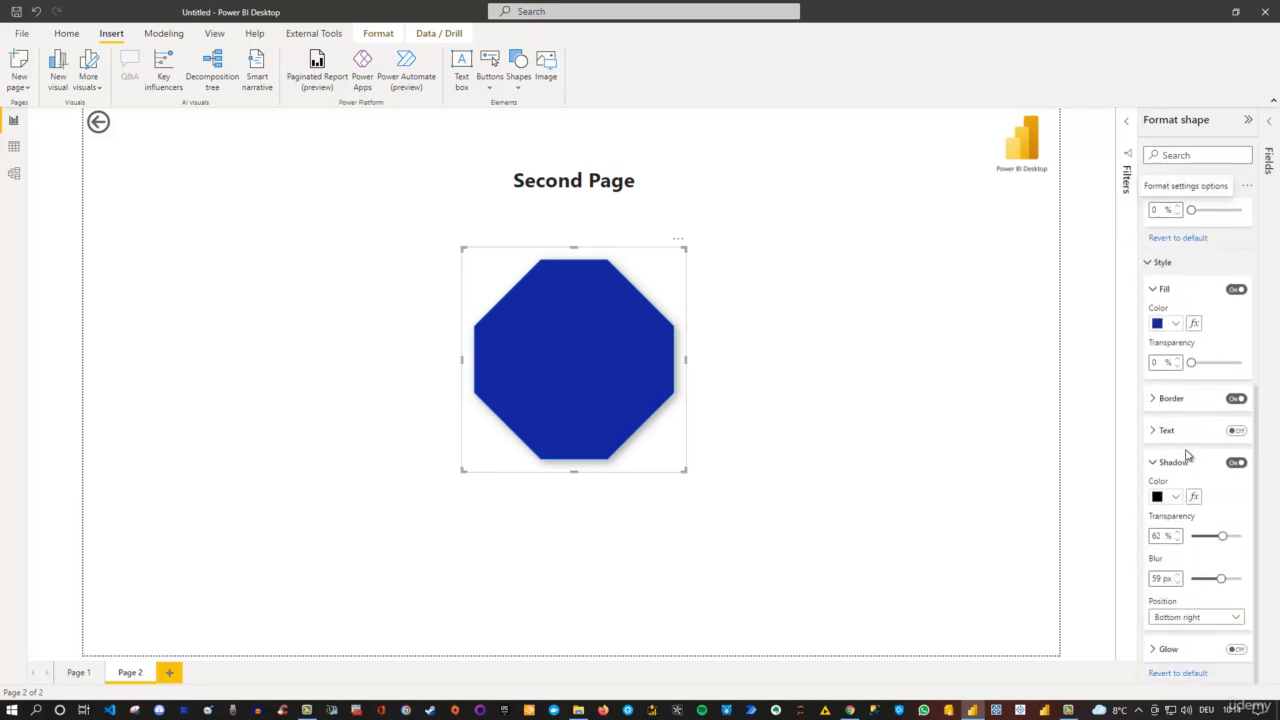
- Revert all of the shape's format settings to default
{"action": "scroll", "coordinate": [1185, 456], "scroll_direction": "up", "scroll_amount": 5}
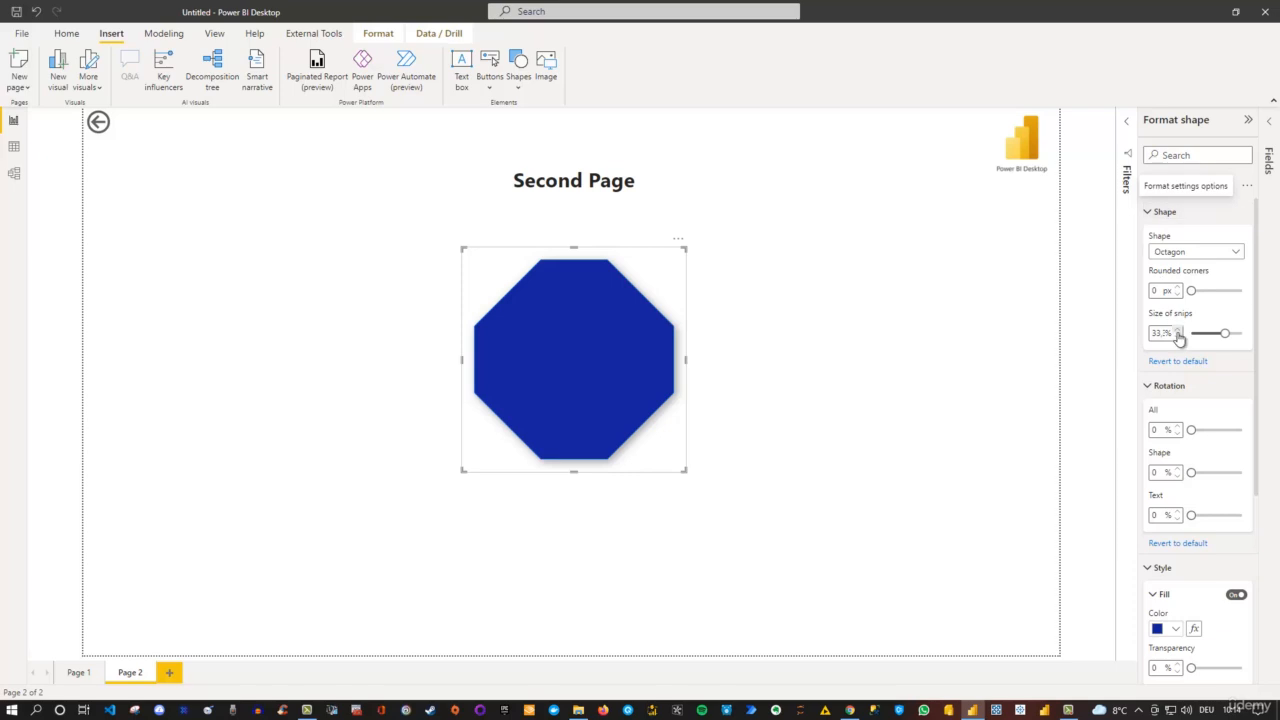
{"action": "left_click", "coordinate": [1249, 187]}
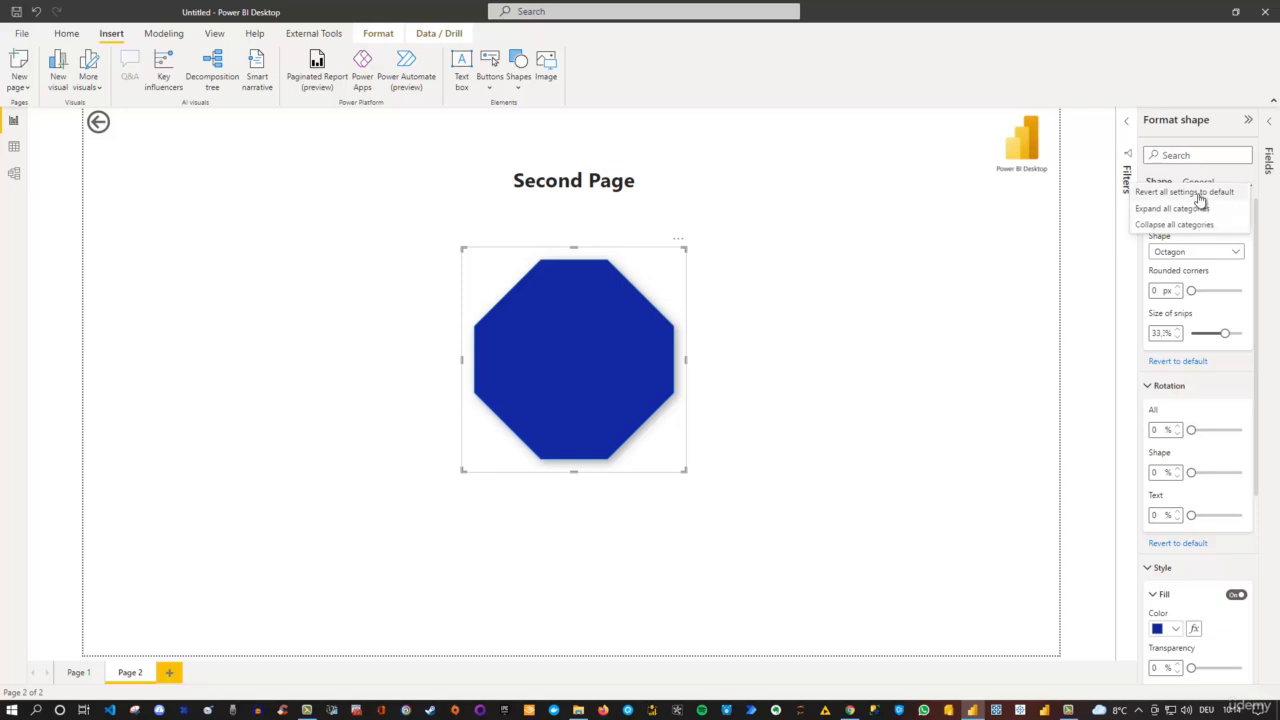
{"action": "left_click", "coordinate": [1200, 192]}
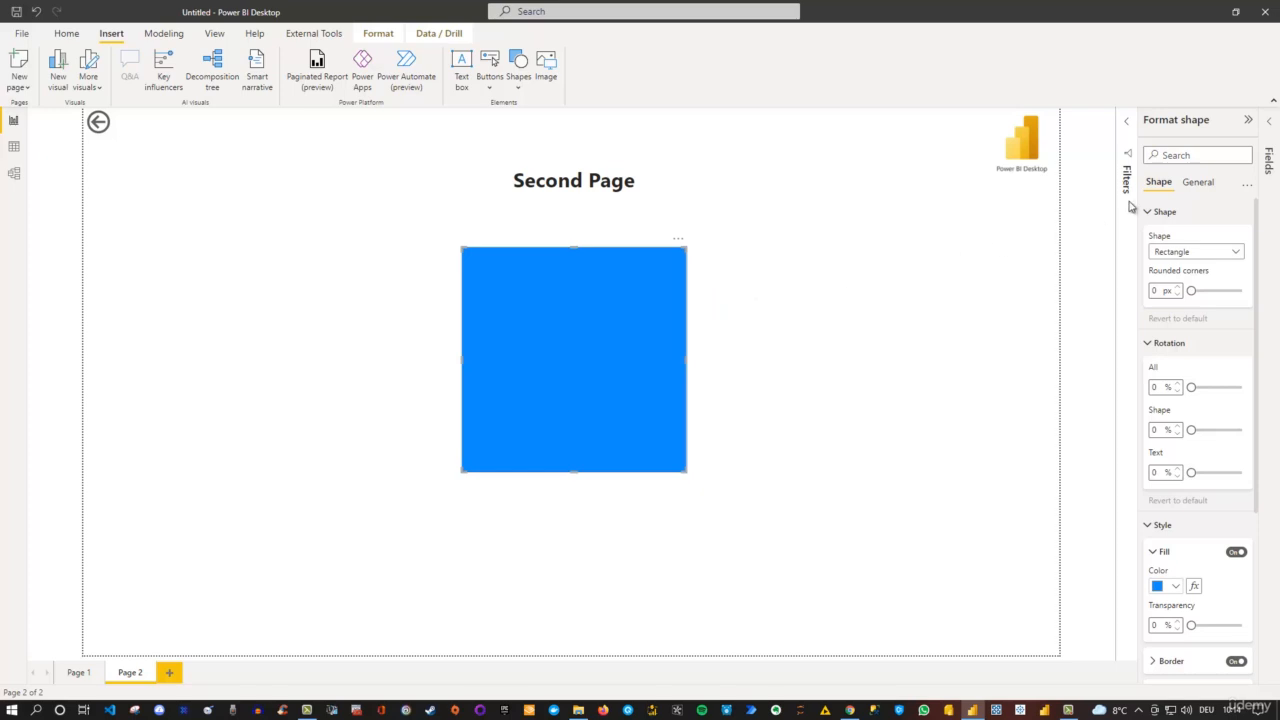
- Turn on the blue rectangle's title and set its text to "Added Title"
{"action": "left_click", "coordinate": [1197, 186]}
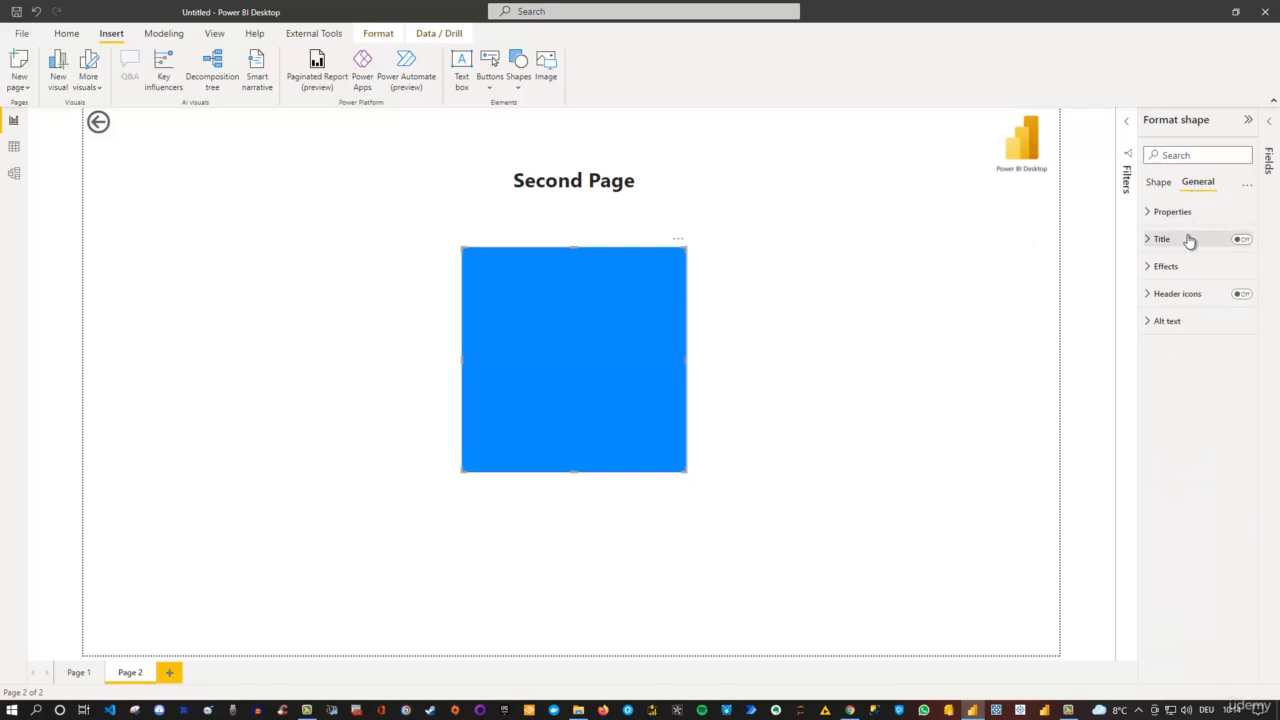
{"action": "left_click", "coordinate": [1241, 240]}
{"action": "left_click", "coordinate": [1147, 245]}
{"action": "left_click", "coordinate": [1161, 278]}
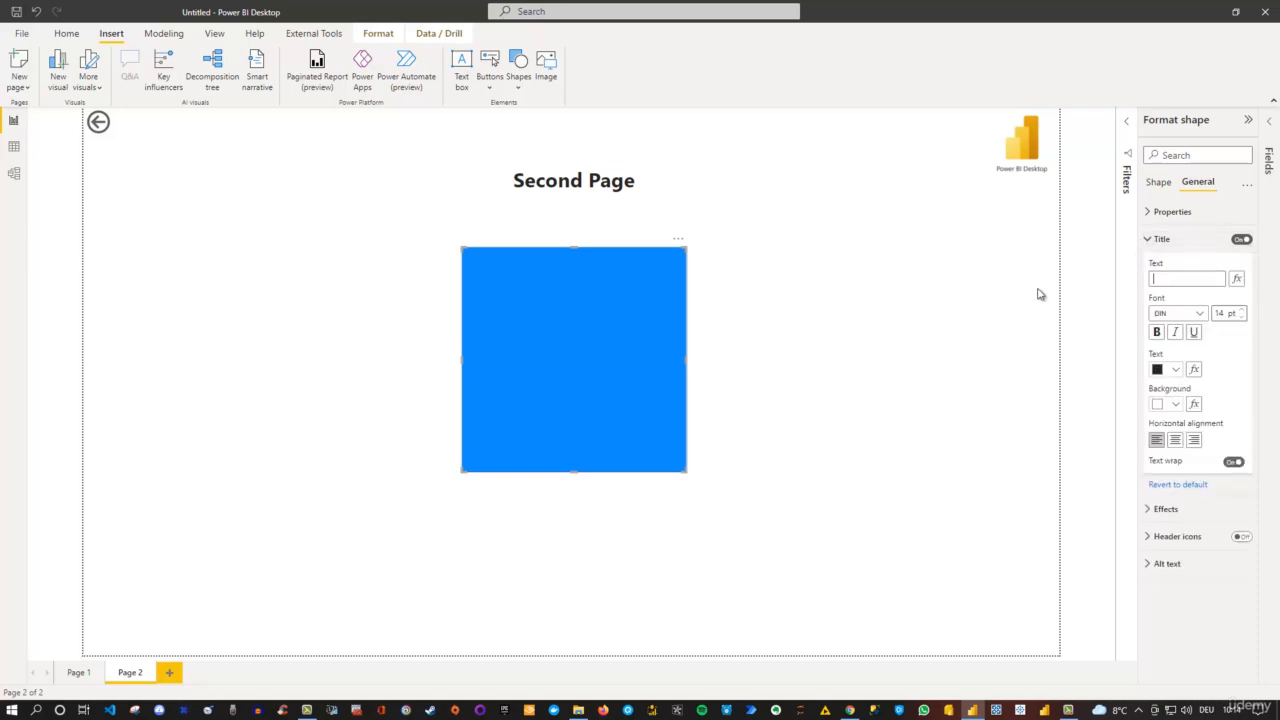
{"action": "type", "text": "Added Title"}
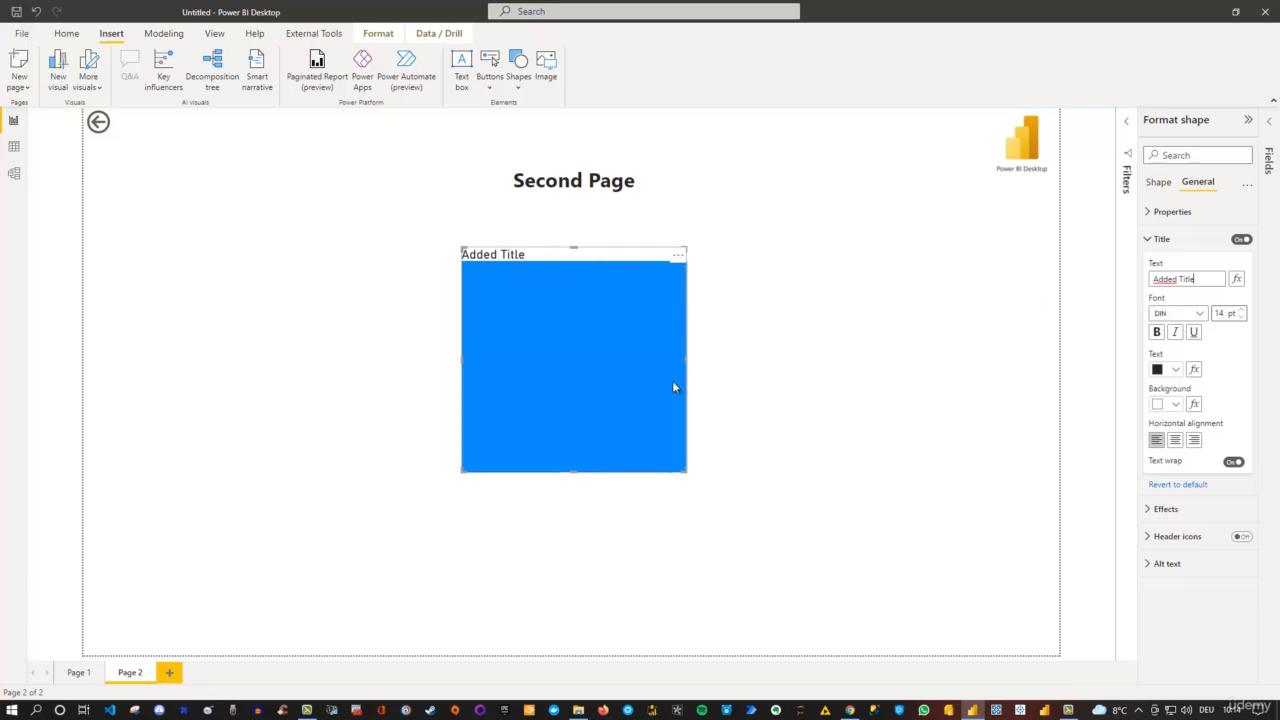
{"action": "left_click", "coordinate": [1159, 333]}
- Compare the rectangle's shape-specific format settings with the general format settings available for the "Second Page" text box
{"action": "left_click", "coordinate": [1154, 188]}
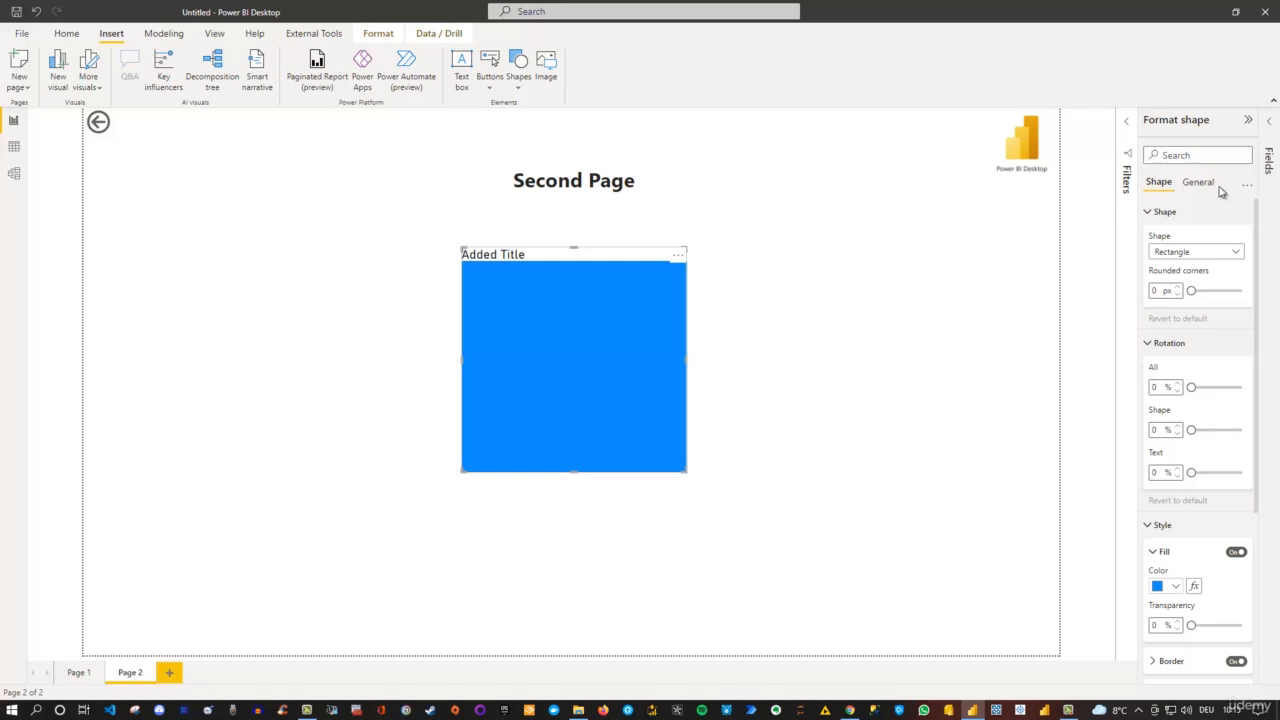
{"action": "left_click", "coordinate": [806, 257]}
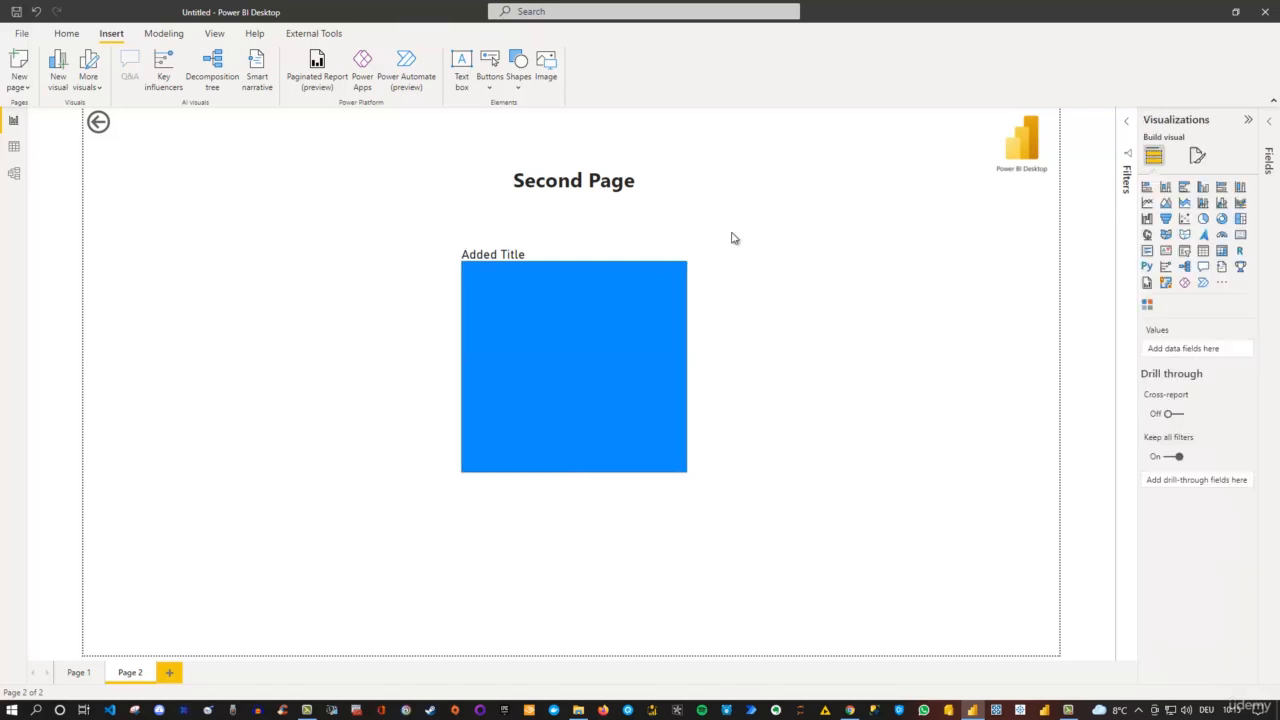
{"action": "left_click", "coordinate": [604, 169]}
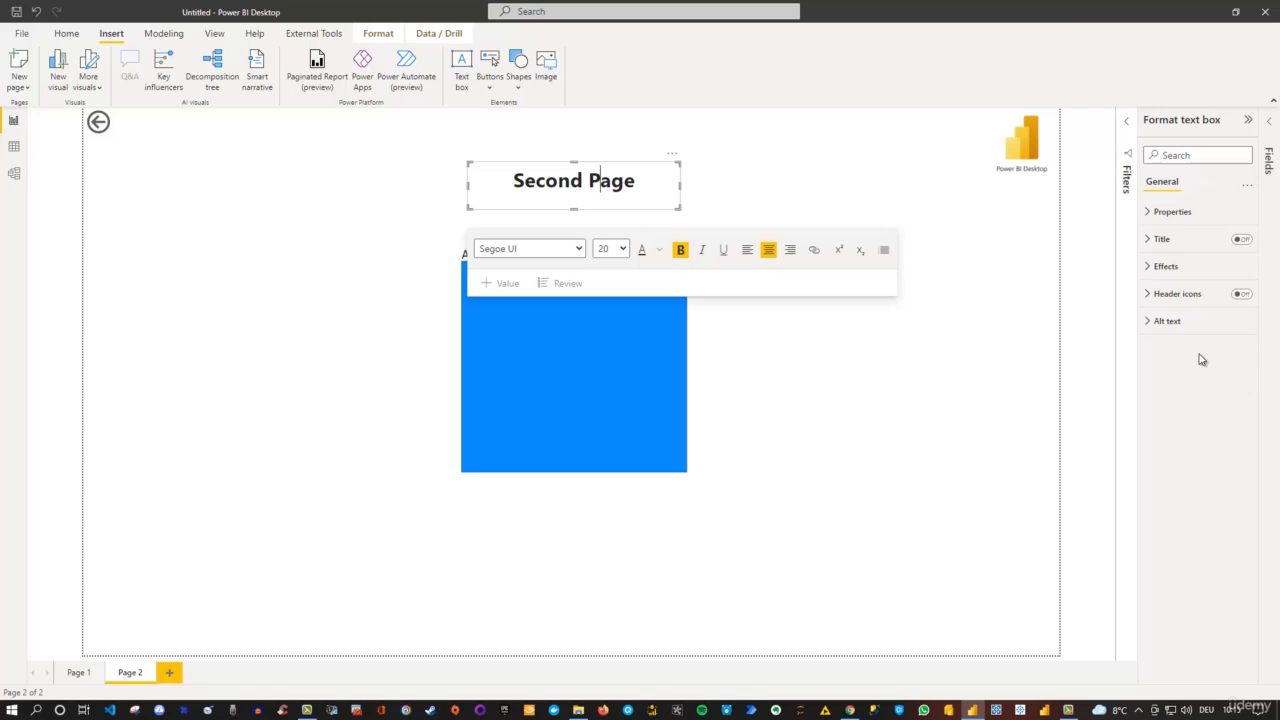
{"action": "left_click", "coordinate": [851, 351]}
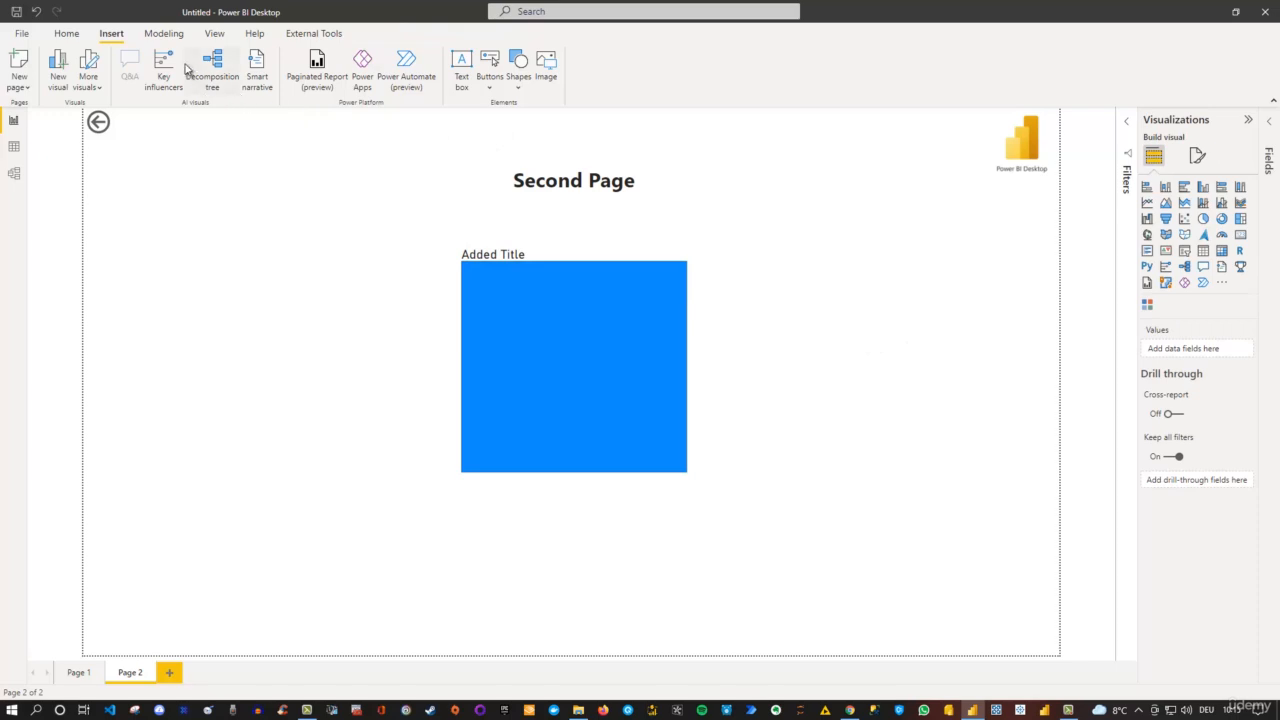
- Look over the Modeling ribbon's commands for relationships, calculations and security, comparing them with the Home ribbon
{"action": "left_click", "coordinate": [165, 36]}
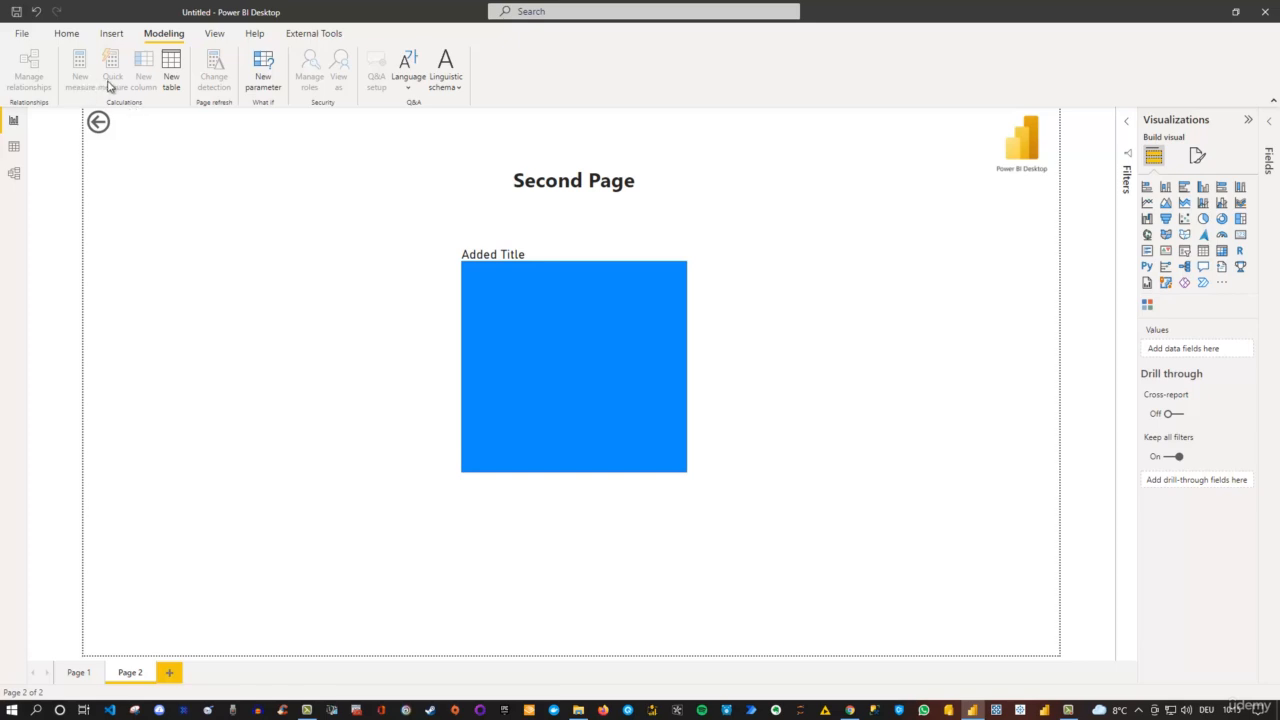
{"action": "left_click", "coordinate": [66, 33]}
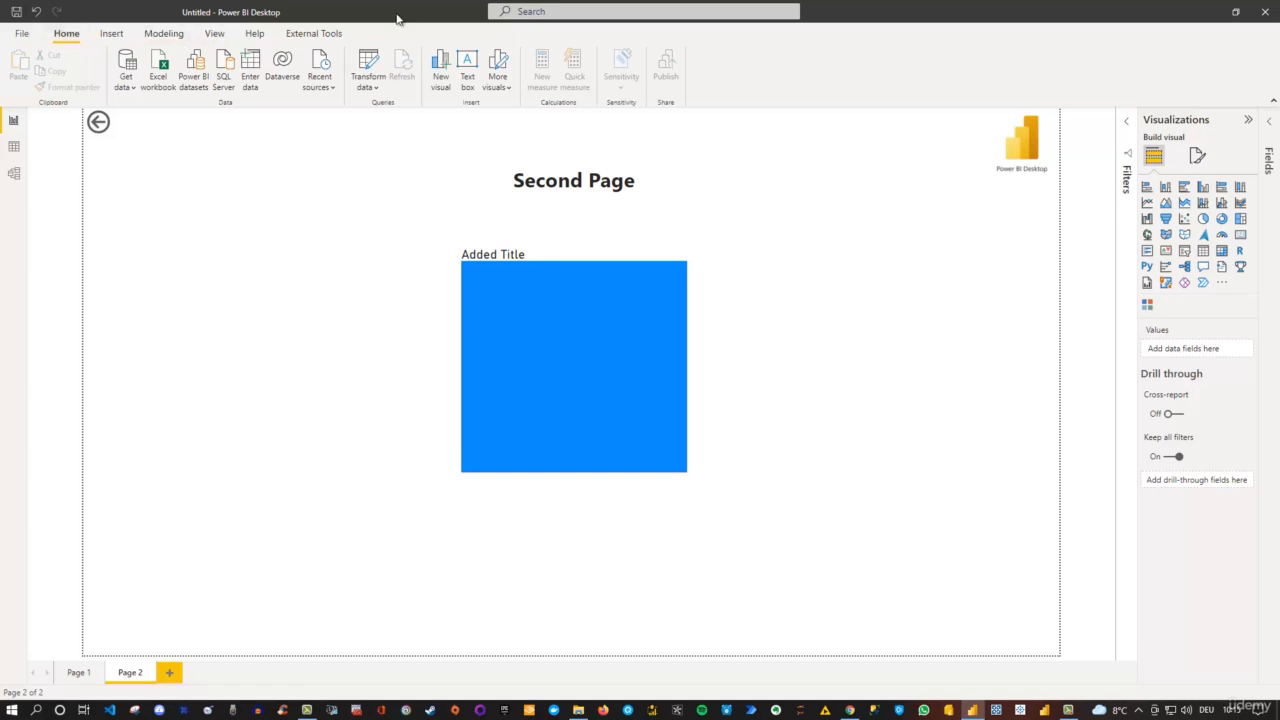
{"action": "left_click", "coordinate": [163, 33]}
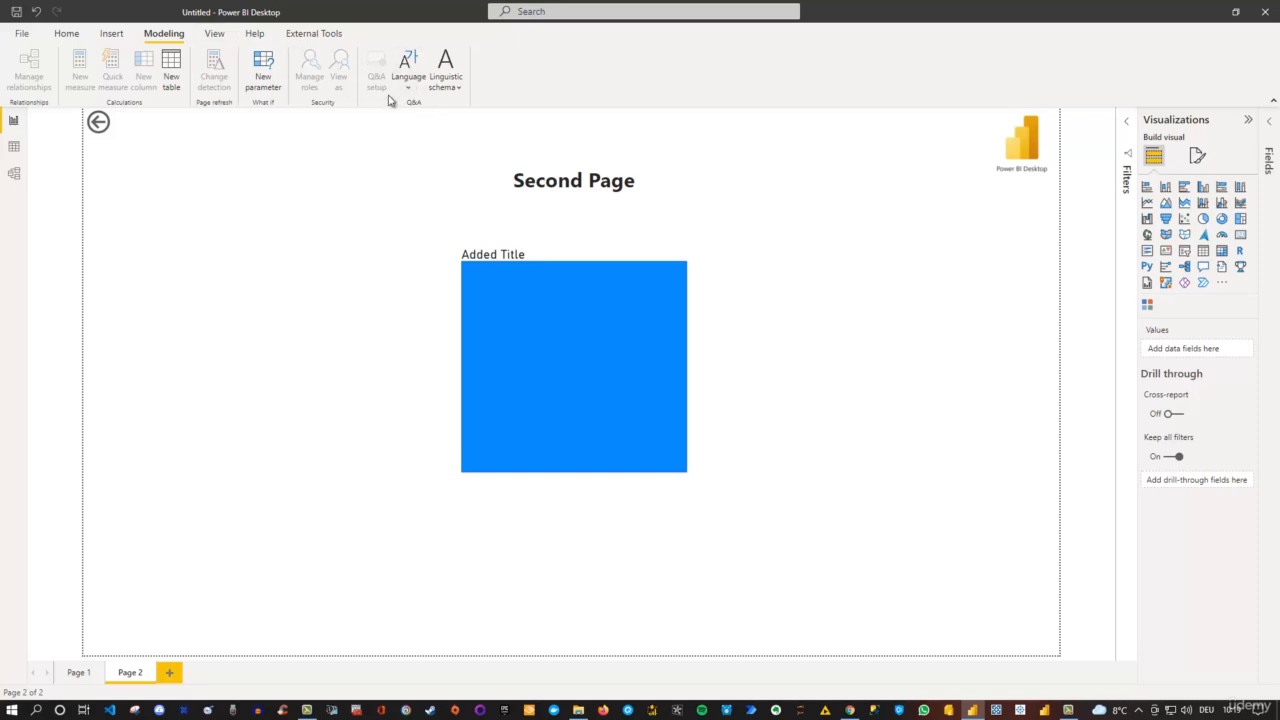
- Try the Bloom theme on the report, check it on Page 1 and Page 2, and undo it
{"action": "left_click", "coordinate": [214, 37]}
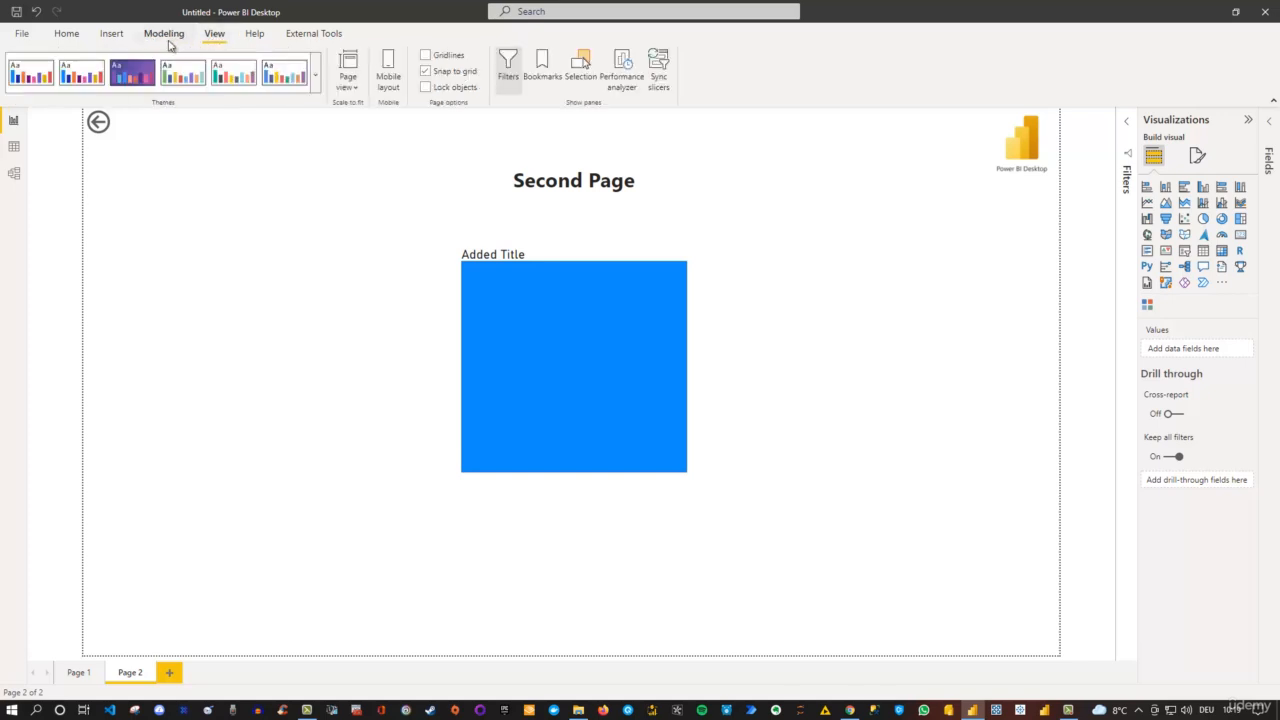
{"action": "left_click", "coordinate": [133, 76]}
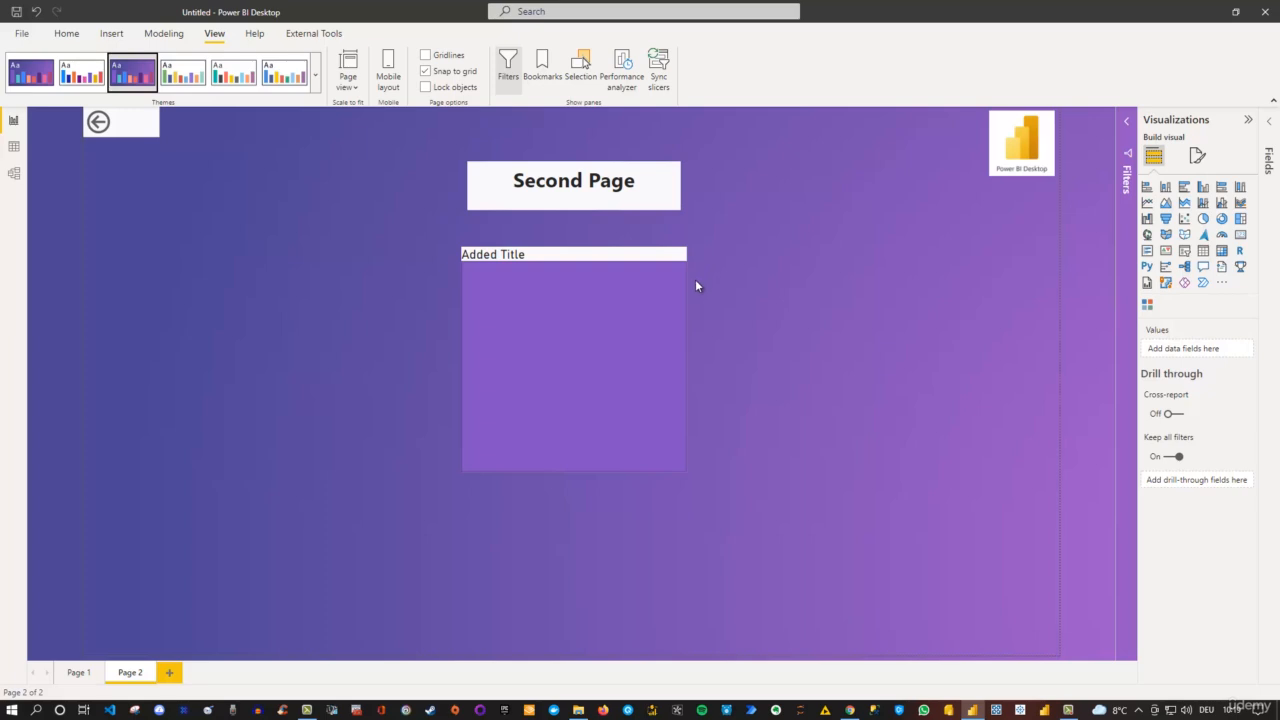
{"action": "left_click", "coordinate": [95, 675]}
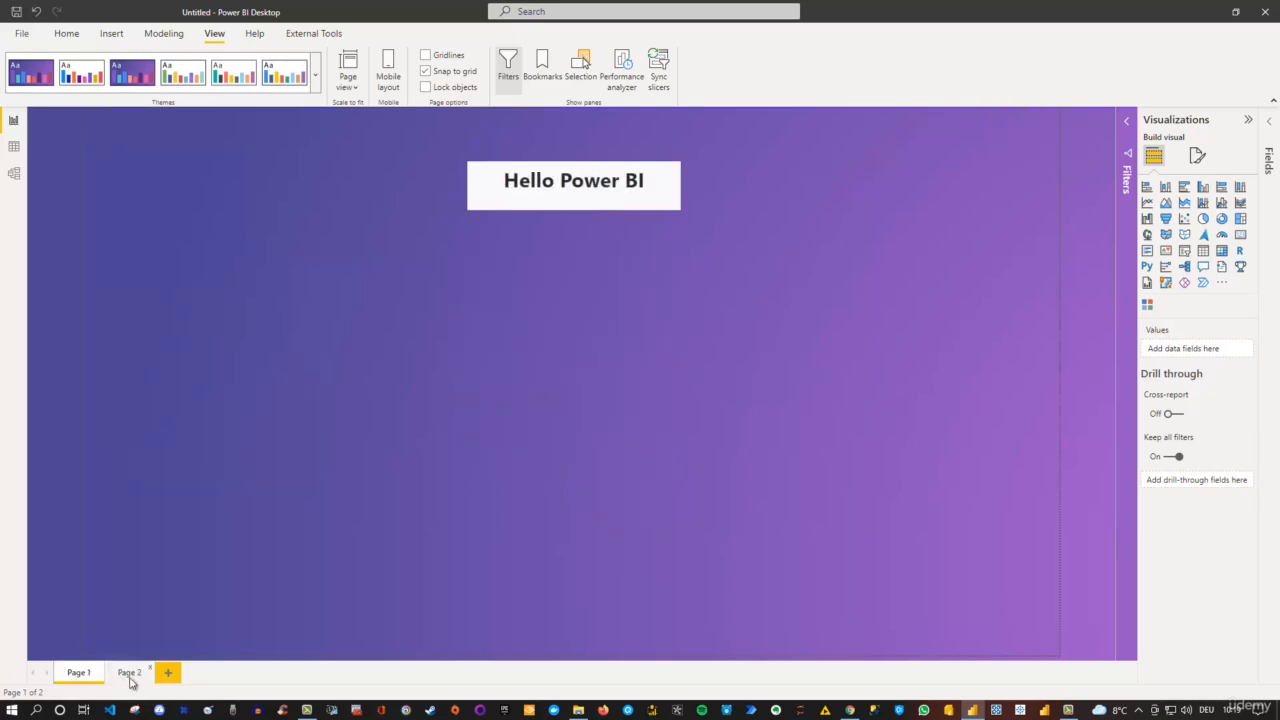
{"action": "left_click", "coordinate": [130, 679]}
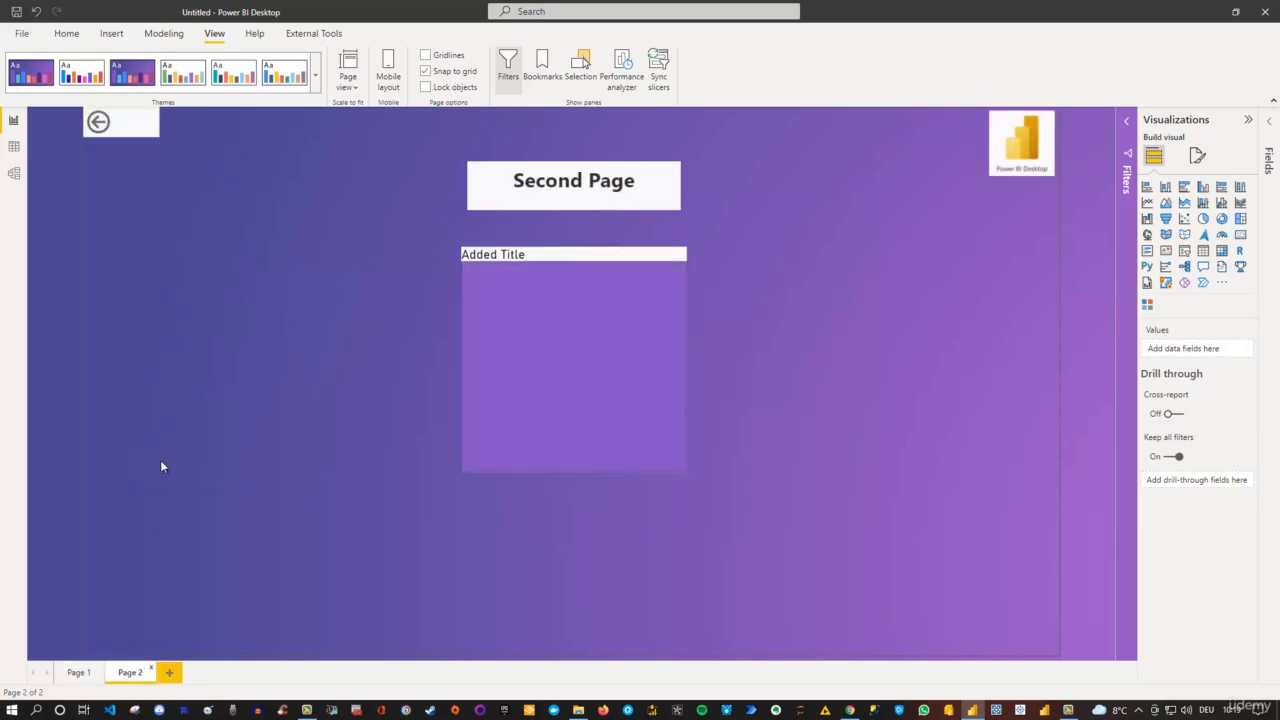
{"action": "left_click", "coordinate": [35, 12]}
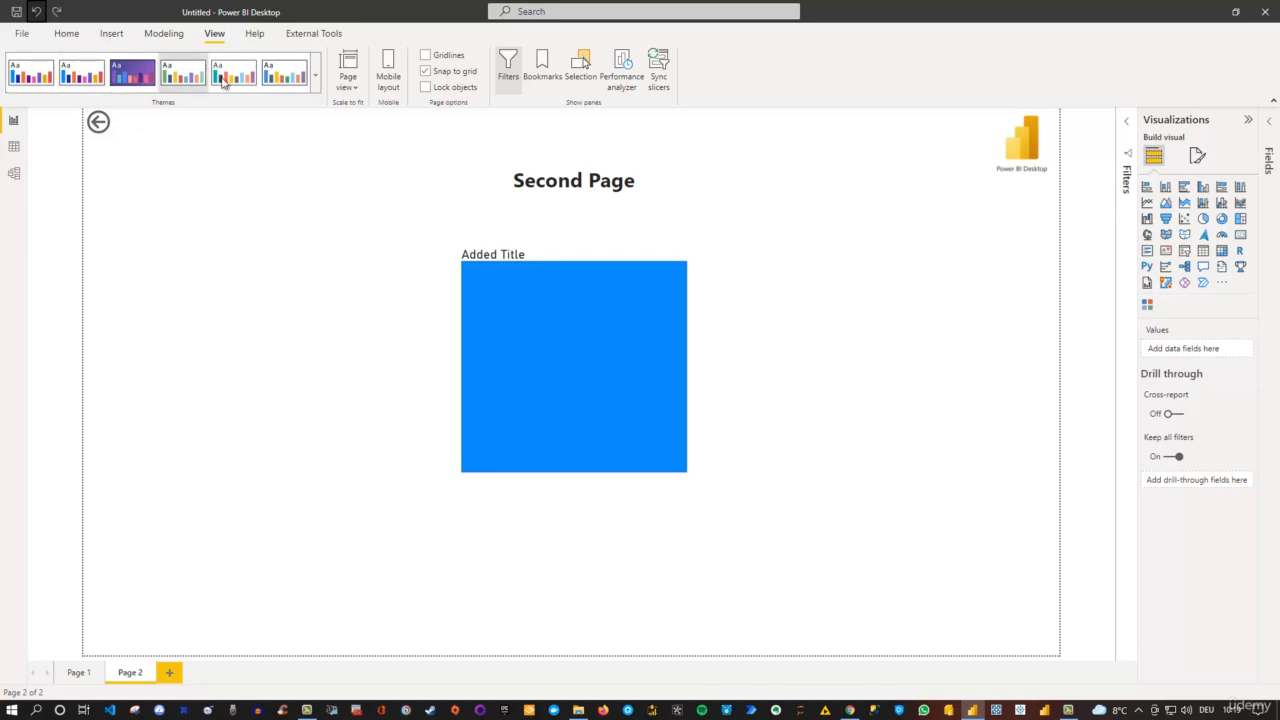
- Look through the available report themes and the name and color settings for customizing the current theme
{"action": "left_click", "coordinate": [316, 76]}
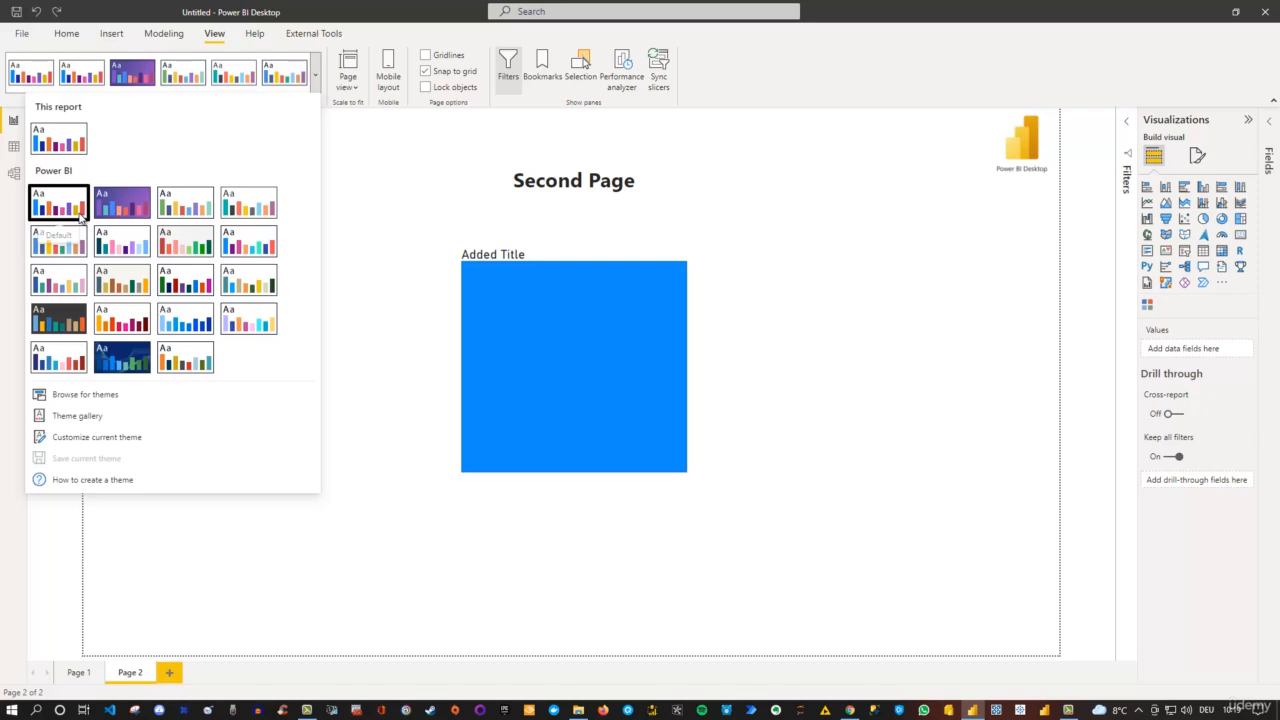
{"action": "left_click", "coordinate": [96, 439]}
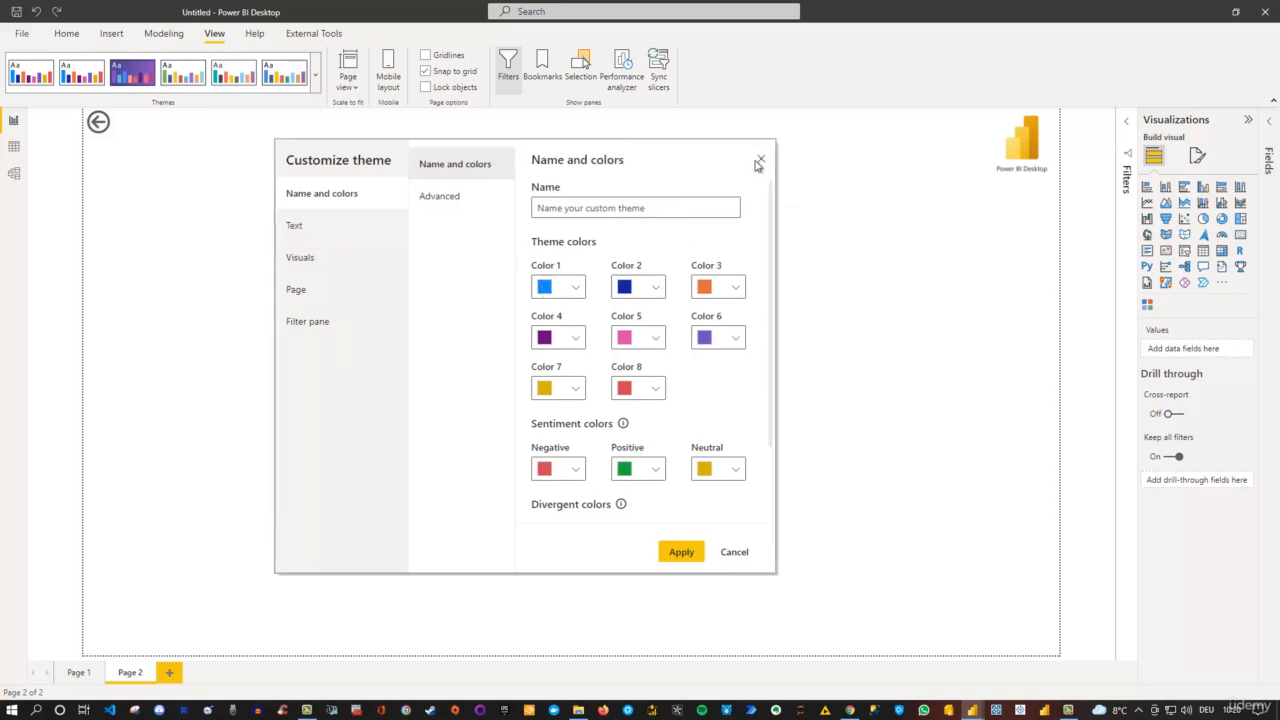
{"action": "left_click", "coordinate": [760, 161]}
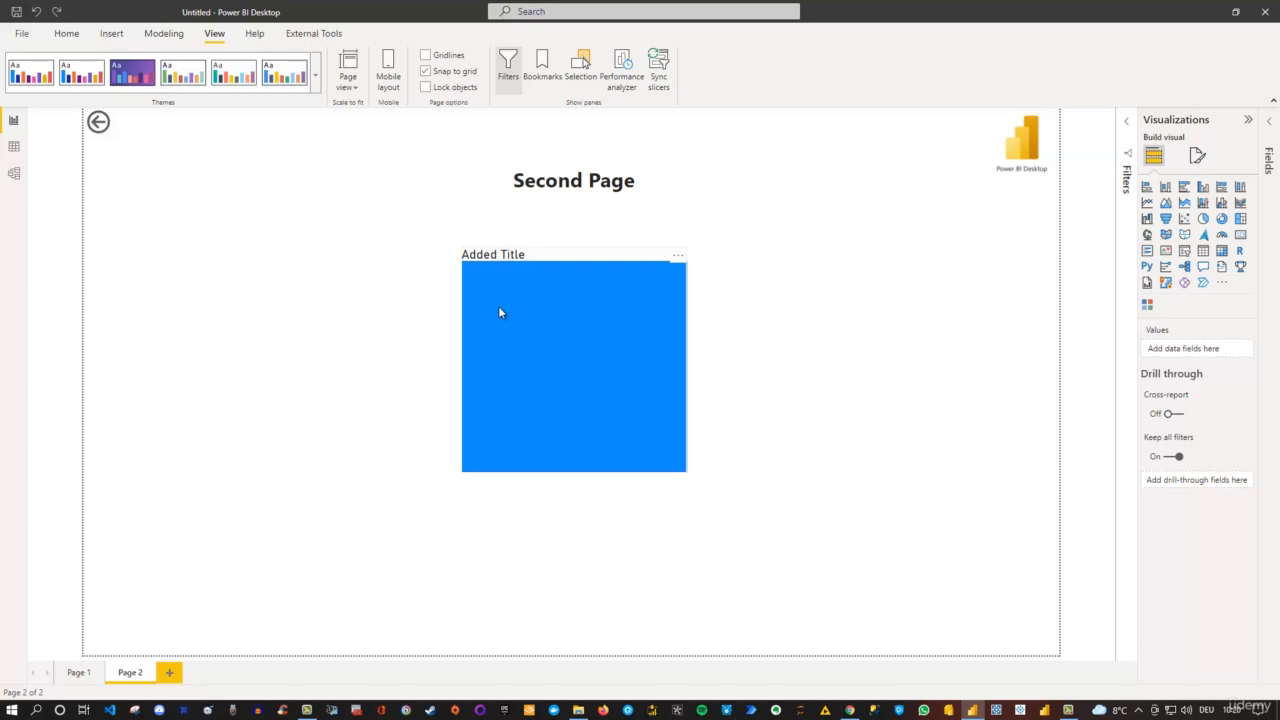
- Review the current theme's customization settings for colors, general text, titles, cards and KPIs, tab headers and visual backgrounds
{"action": "left_click", "coordinate": [316, 80]}
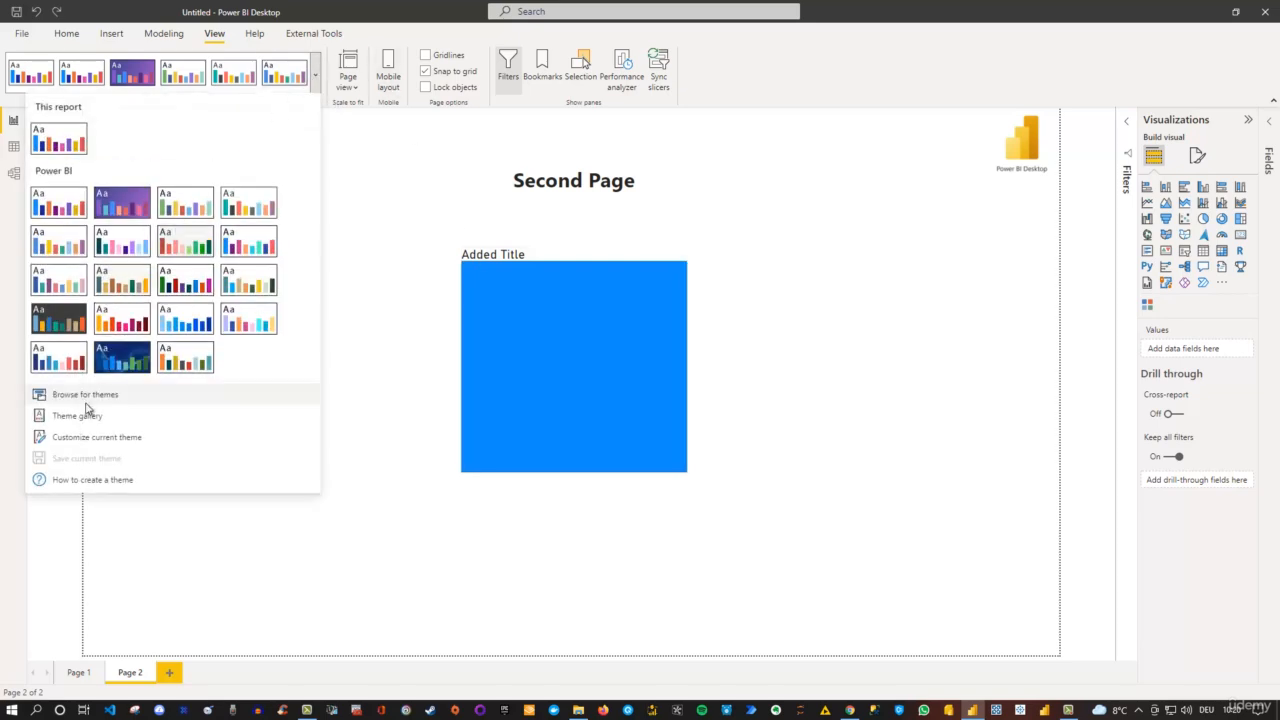
{"action": "left_click", "coordinate": [96, 438]}
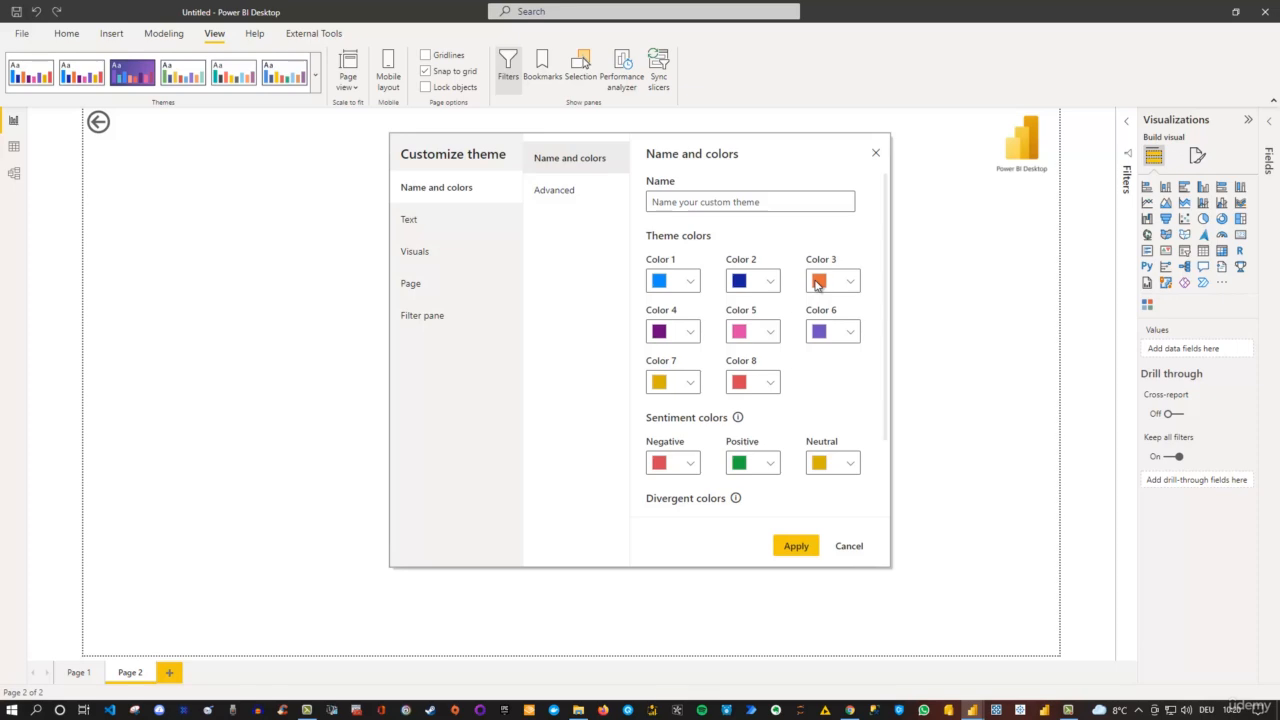
{"action": "left_click", "coordinate": [428, 222]}
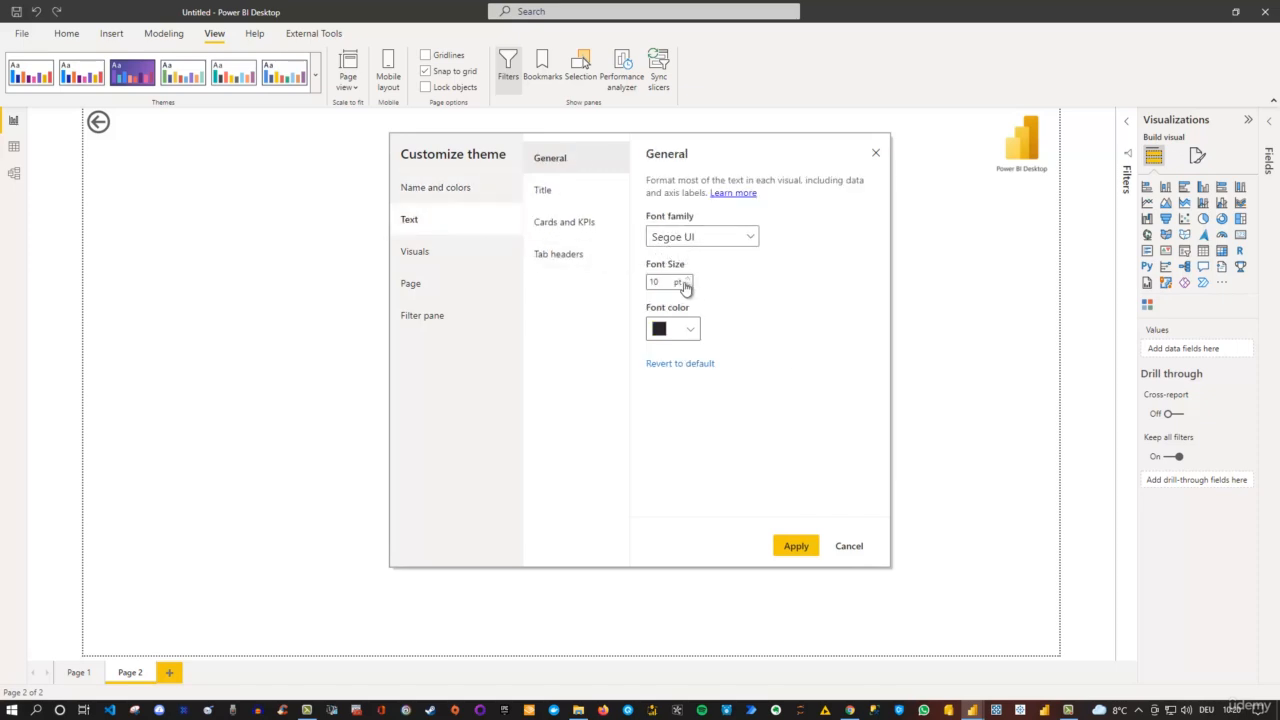
{"action": "left_click", "coordinate": [554, 196]}
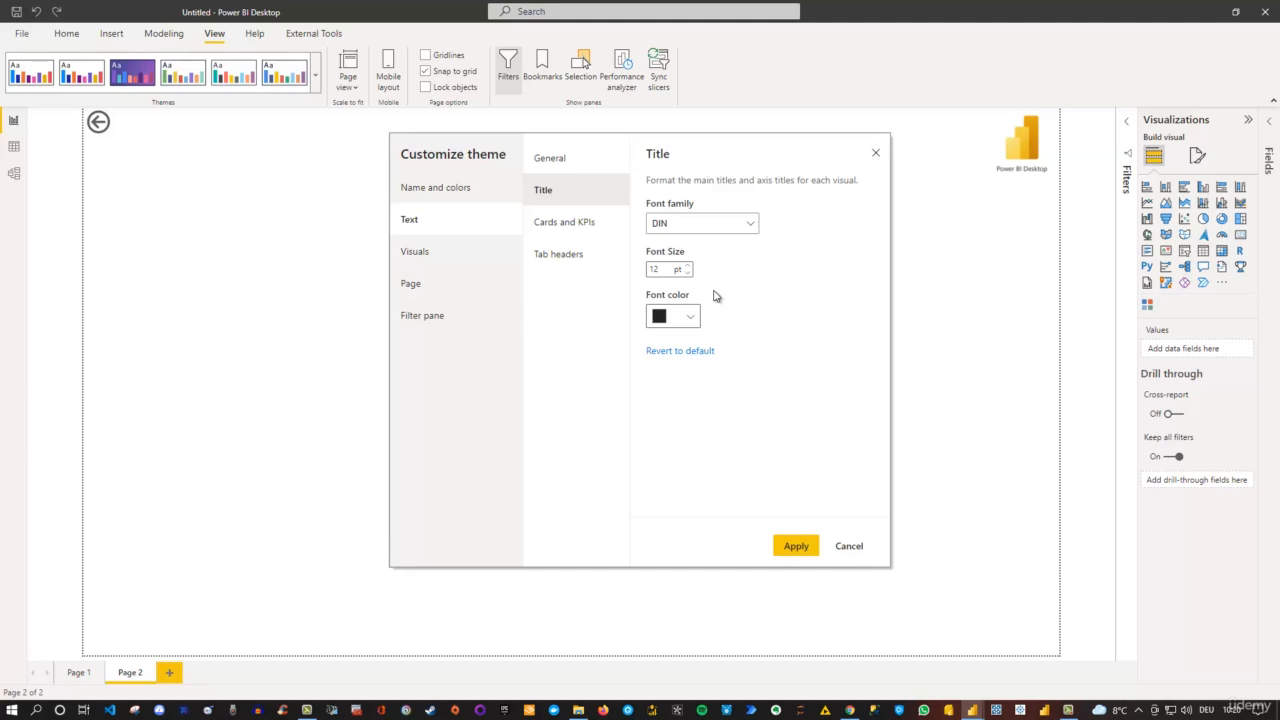
{"action": "left_click", "coordinate": [592, 236]}
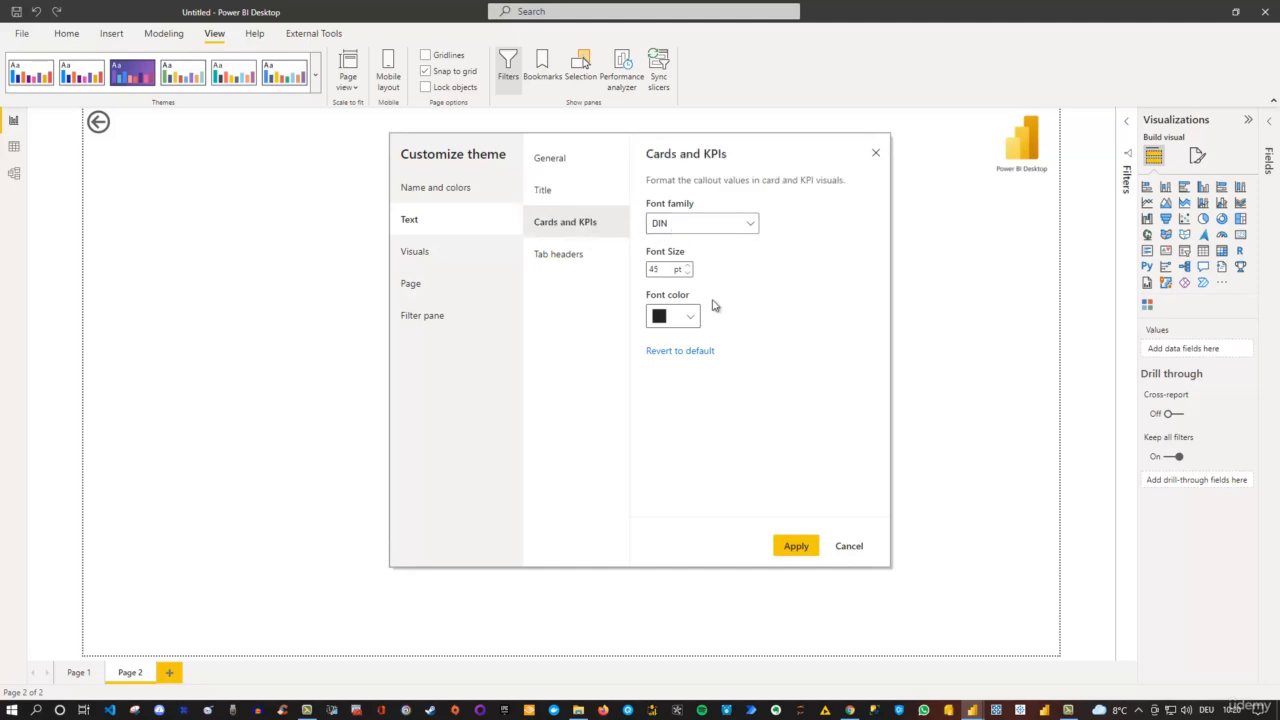
{"action": "left_click", "coordinate": [588, 251]}
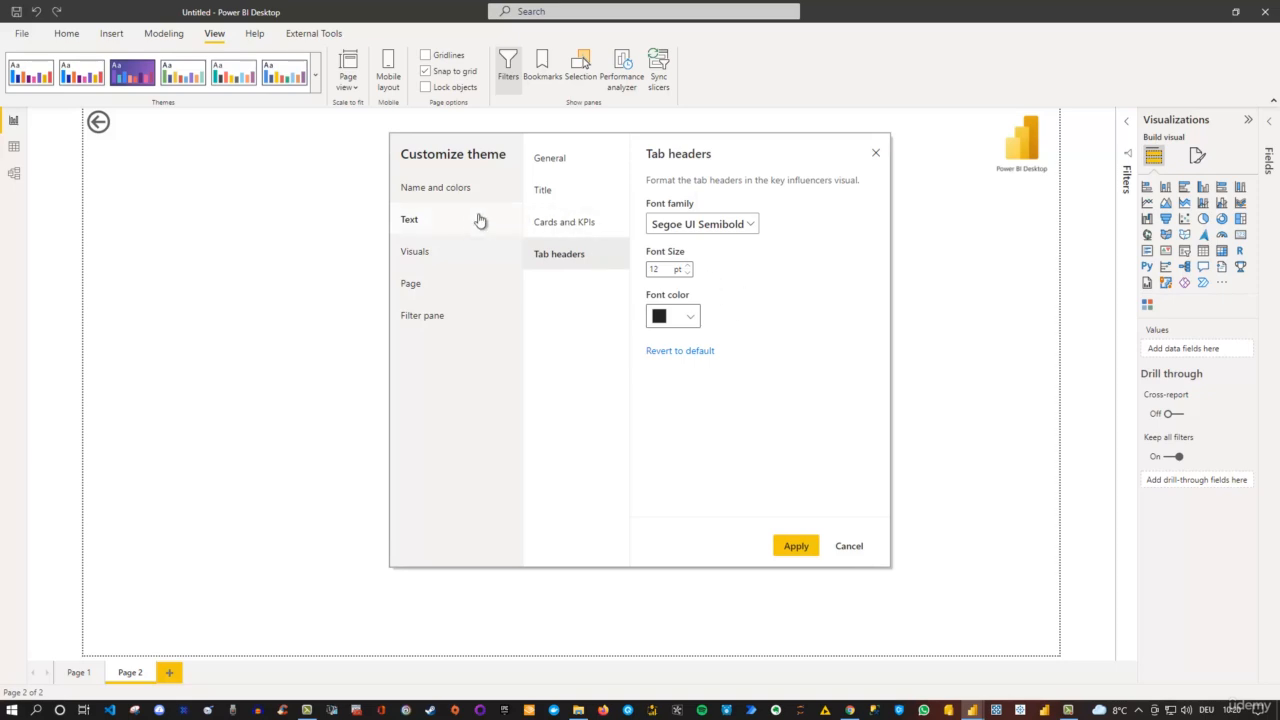
{"action": "left_click", "coordinate": [431, 258]}
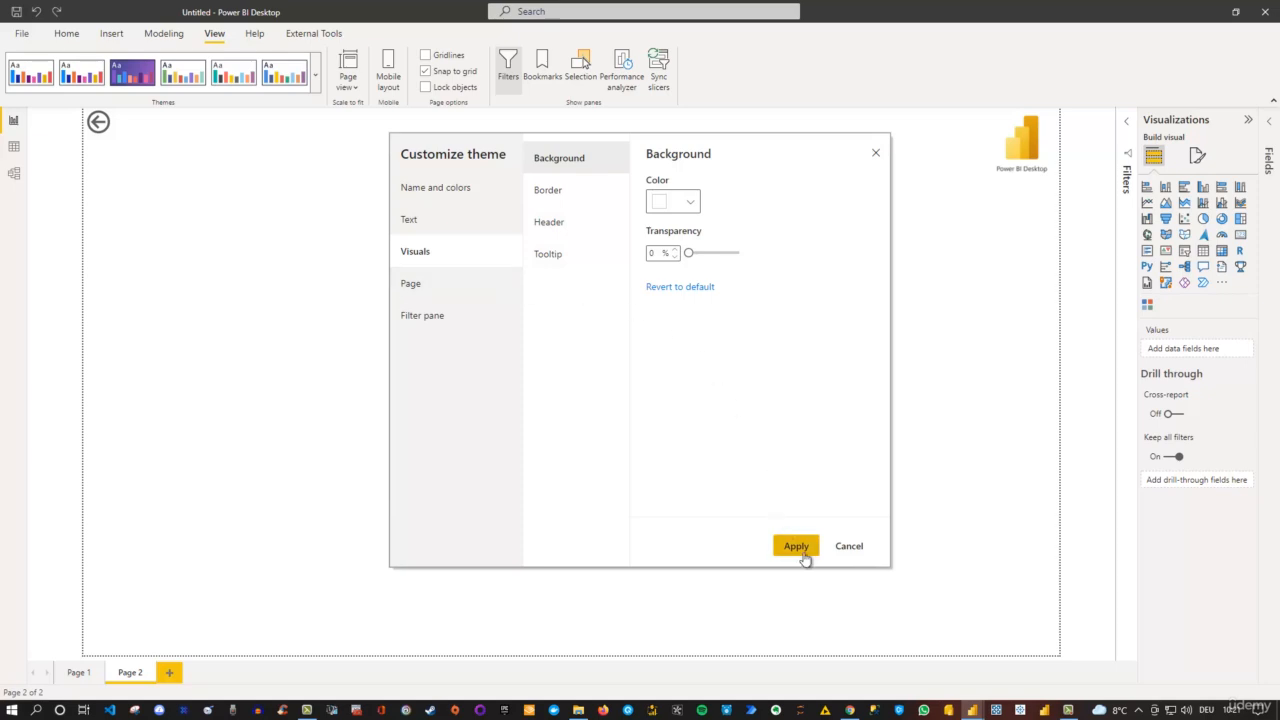
{"action": "left_click", "coordinate": [876, 155]}
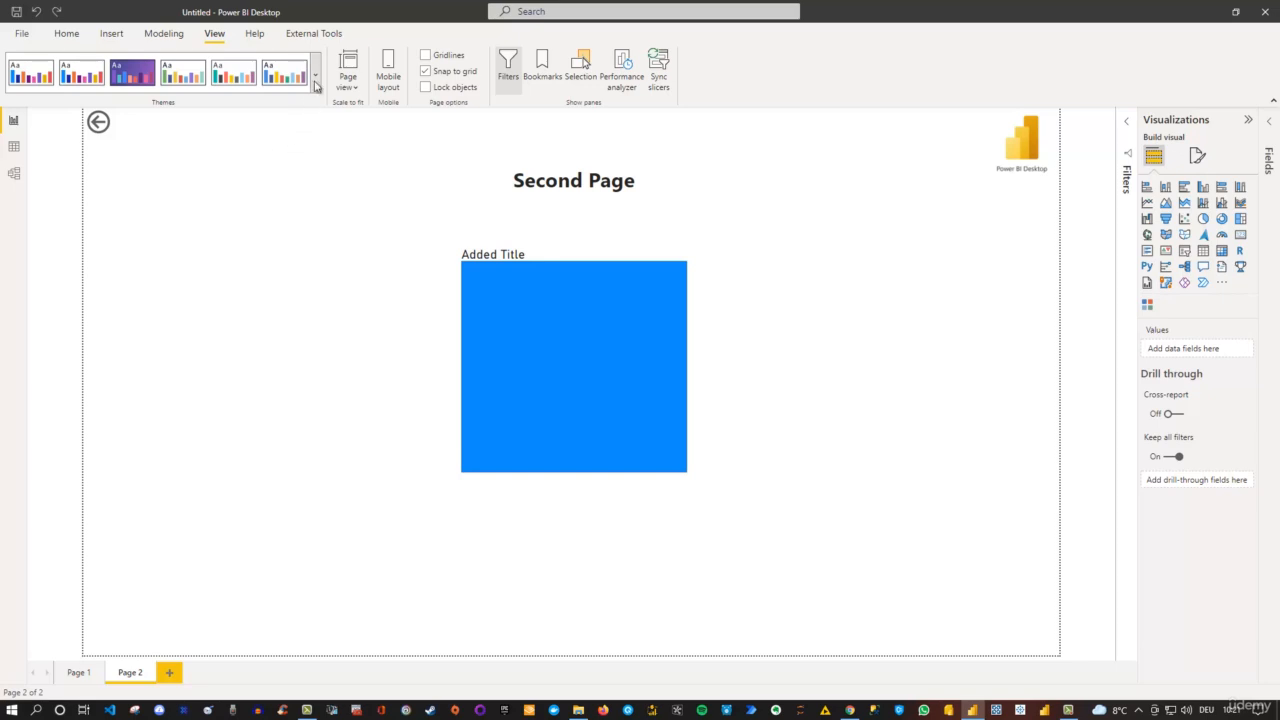
- Look over the remaining theme management options and the page view scaling choices without changing anything
{"action": "left_click", "coordinate": [316, 86]}
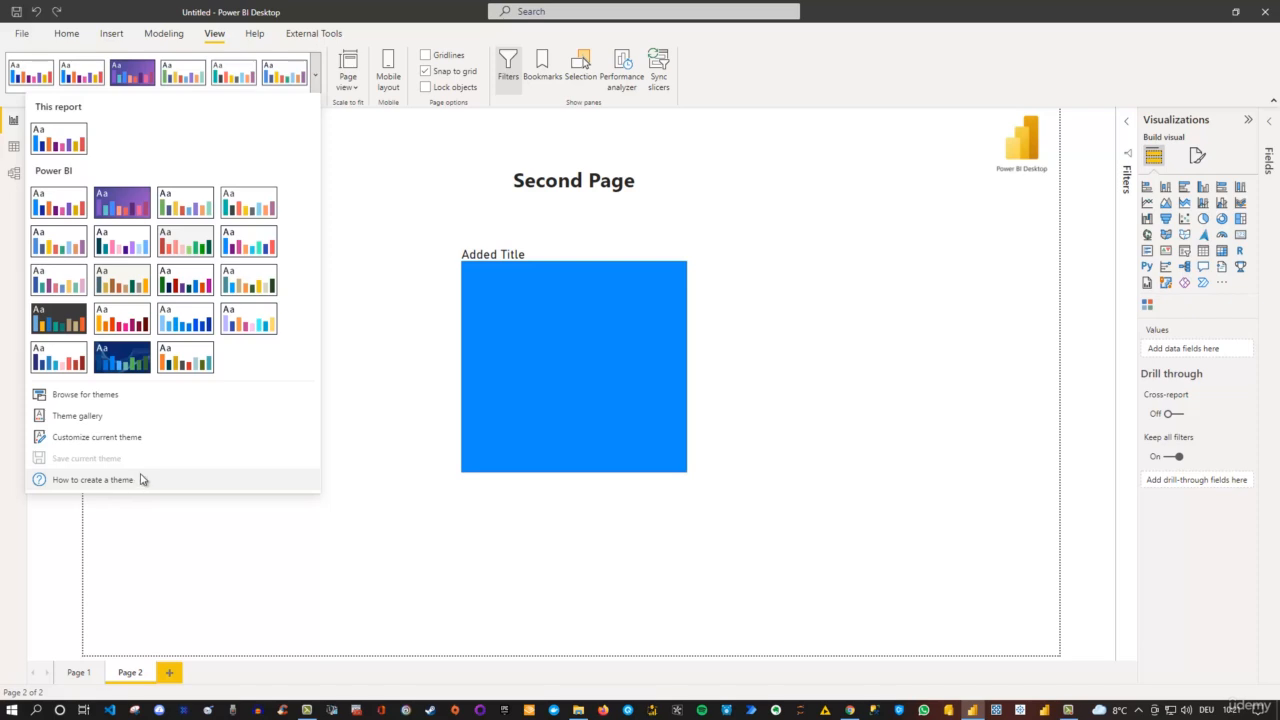
{"action": "left_click", "coordinate": [371, 391]}
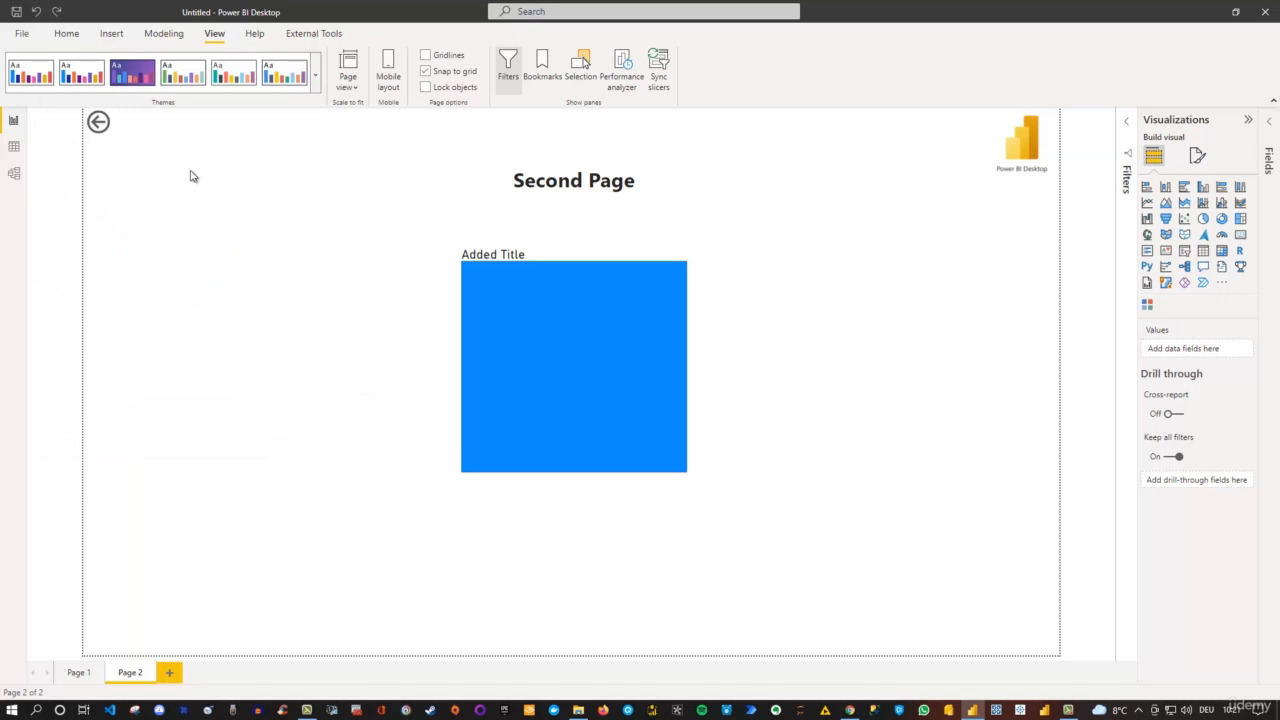
{"action": "left_click", "coordinate": [356, 88]}
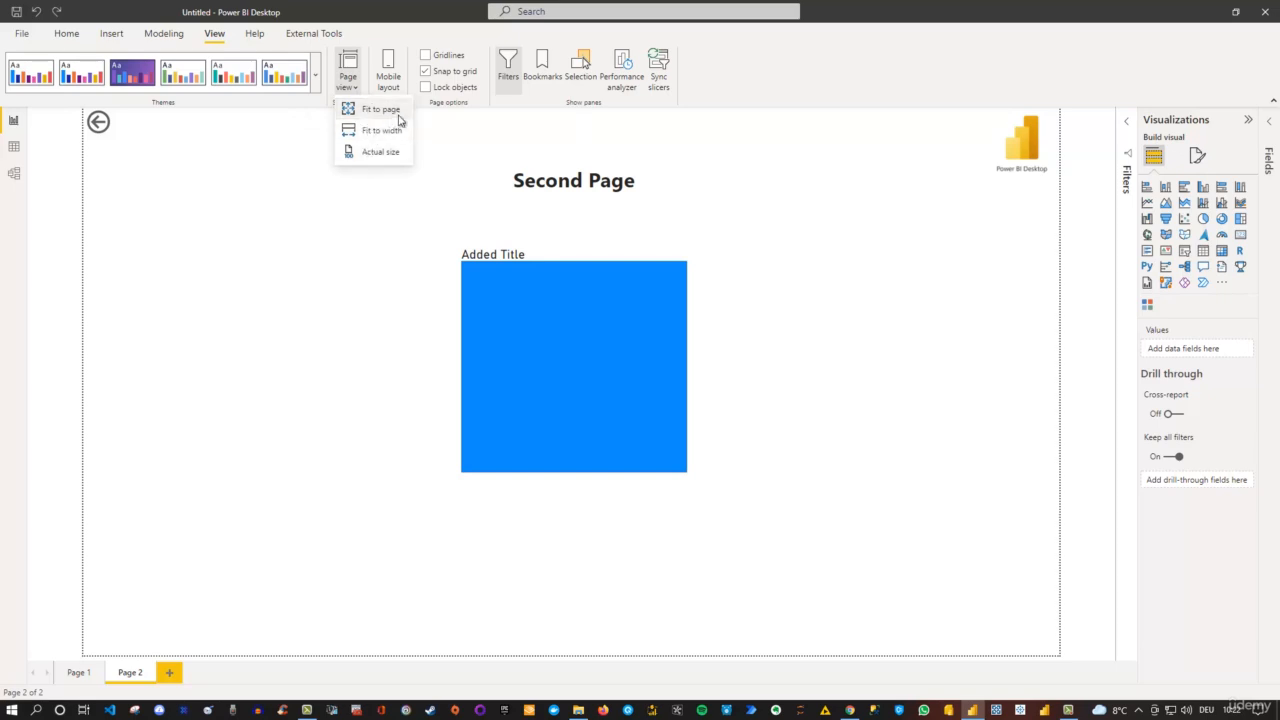
{"action": "left_click", "coordinate": [466, 150]}
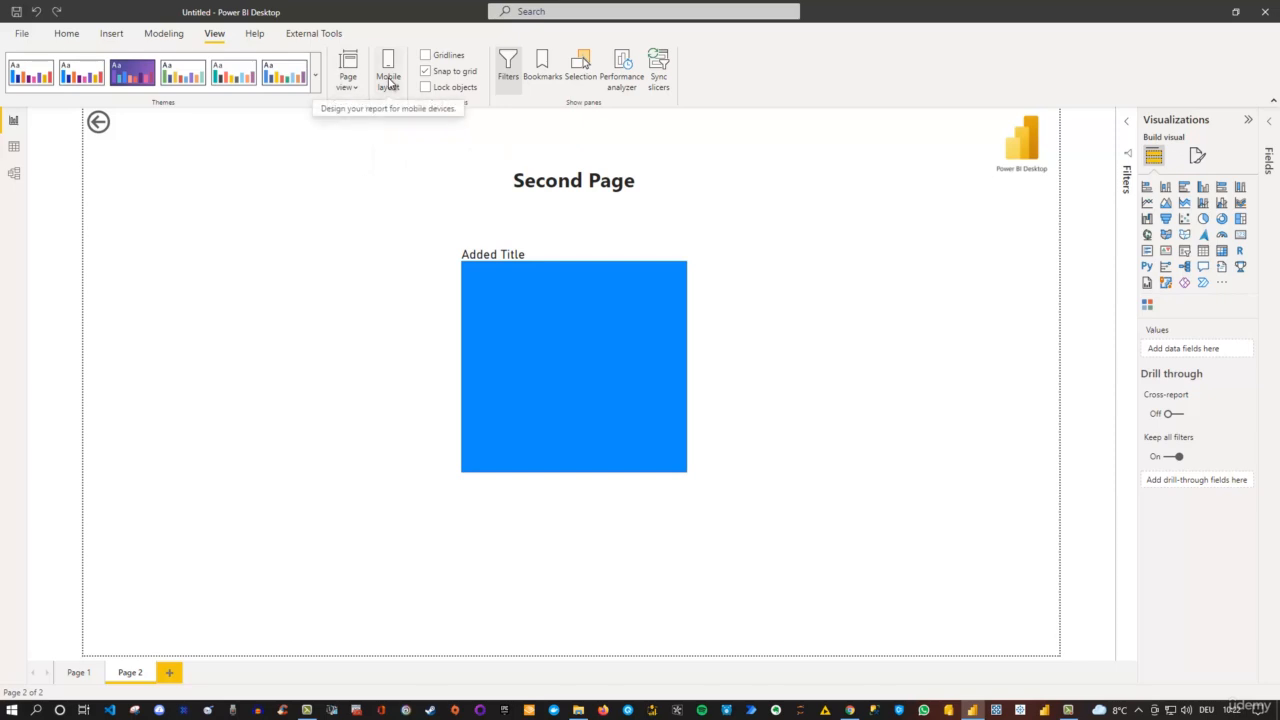
- In the mobile layout, place the Power BI Desktop image across the canvas width and the "Second Page" text box below it
{"action": "left_click", "coordinate": [389, 83]}
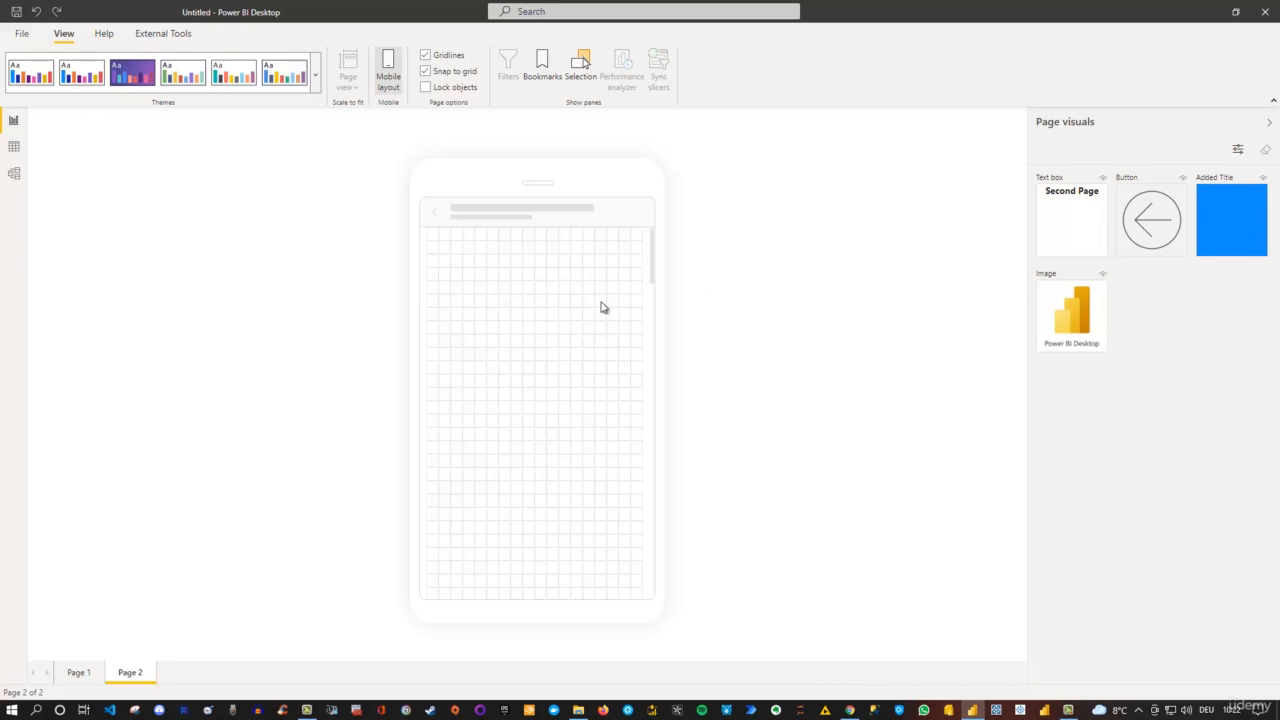
{"action": "left_click_drag", "start_coordinate": [1068, 303], "coordinate": [446, 240]}
{"action": "left_click_drag", "start_coordinate": [494, 306], "coordinate": [620, 383]}
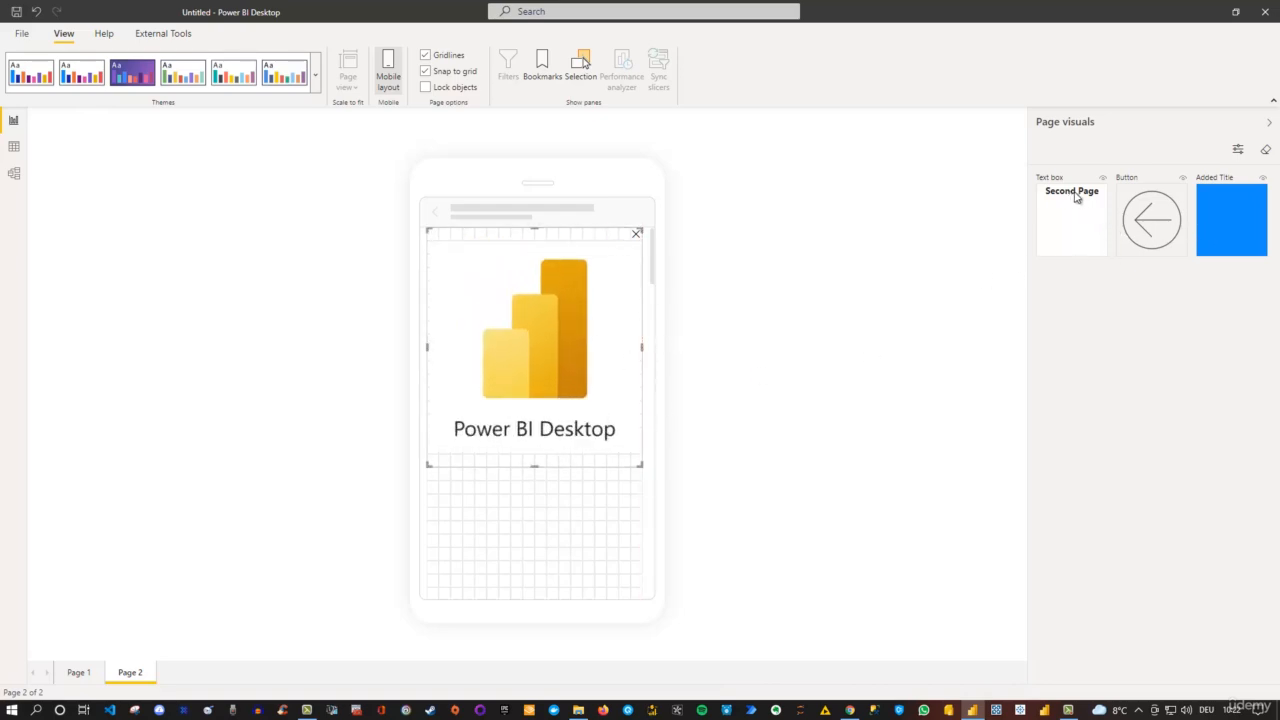
{"action": "left_click_drag", "start_coordinate": [1080, 197], "coordinate": [471, 486]}
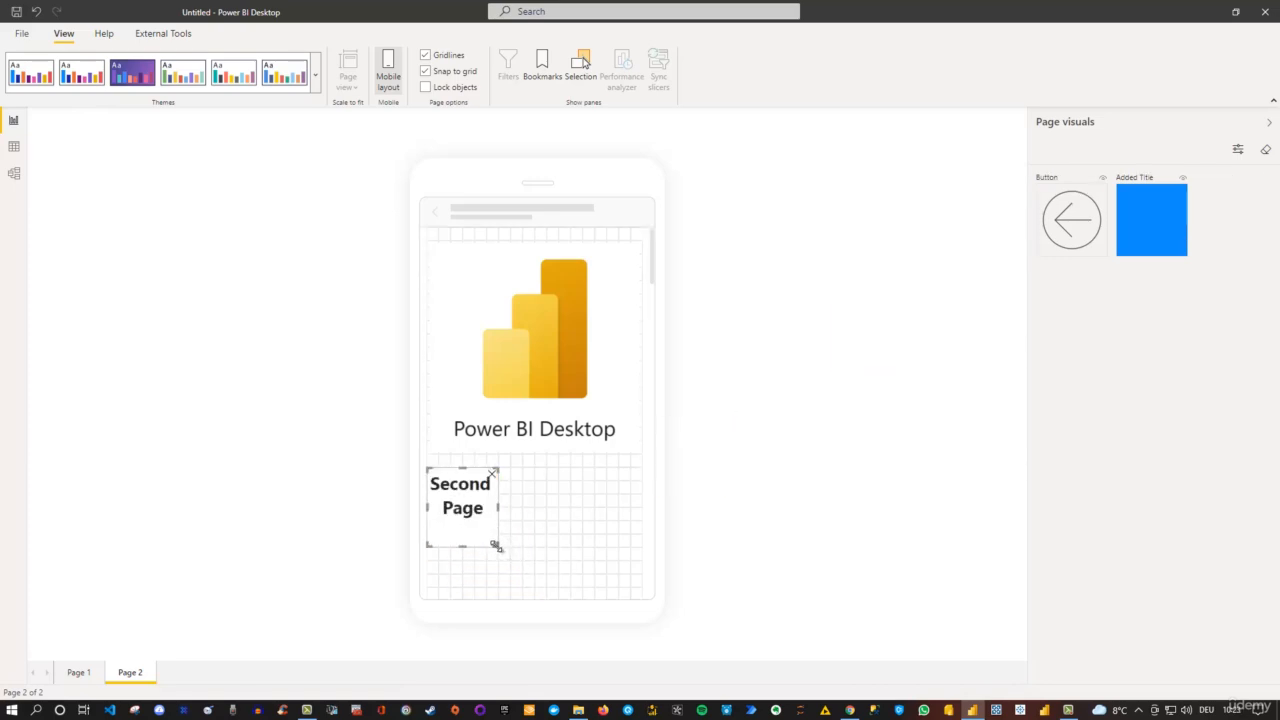
{"action": "scroll", "coordinate": [611, 360], "scroll_direction": "down", "scroll_amount": 5}
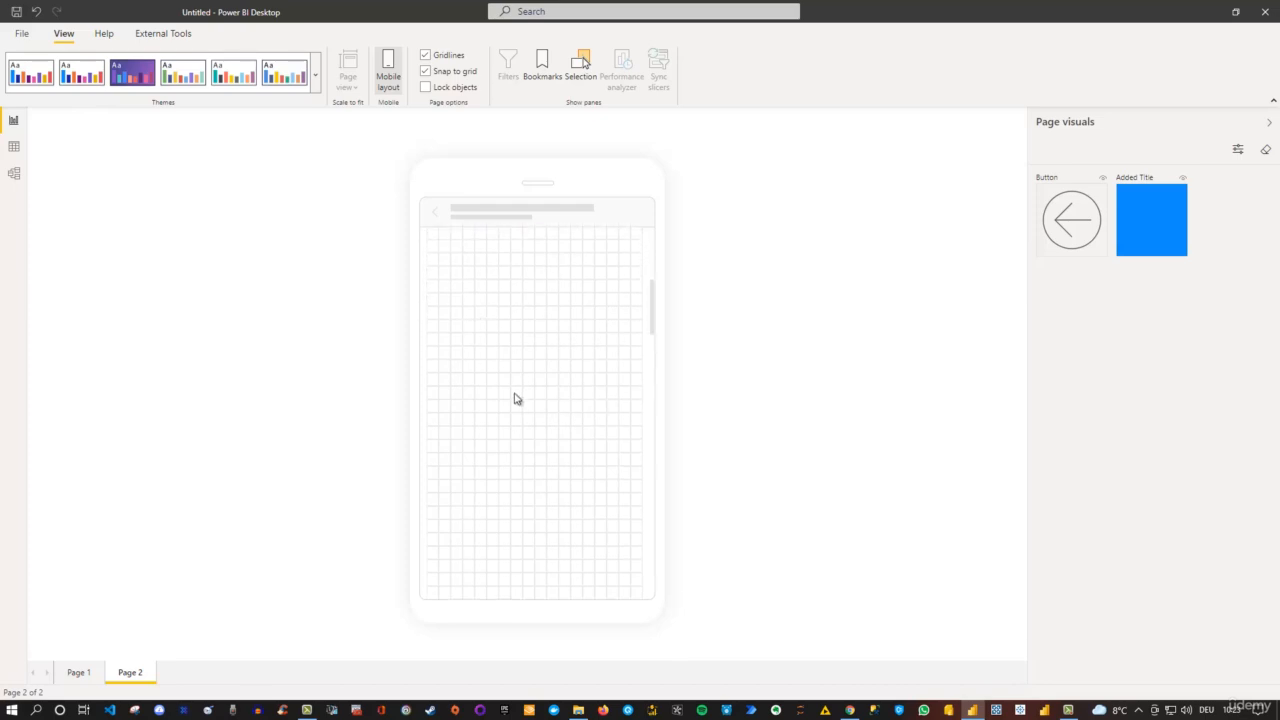
{"action": "scroll", "coordinate": [513, 398], "scroll_direction": "up", "scroll_amount": 5}
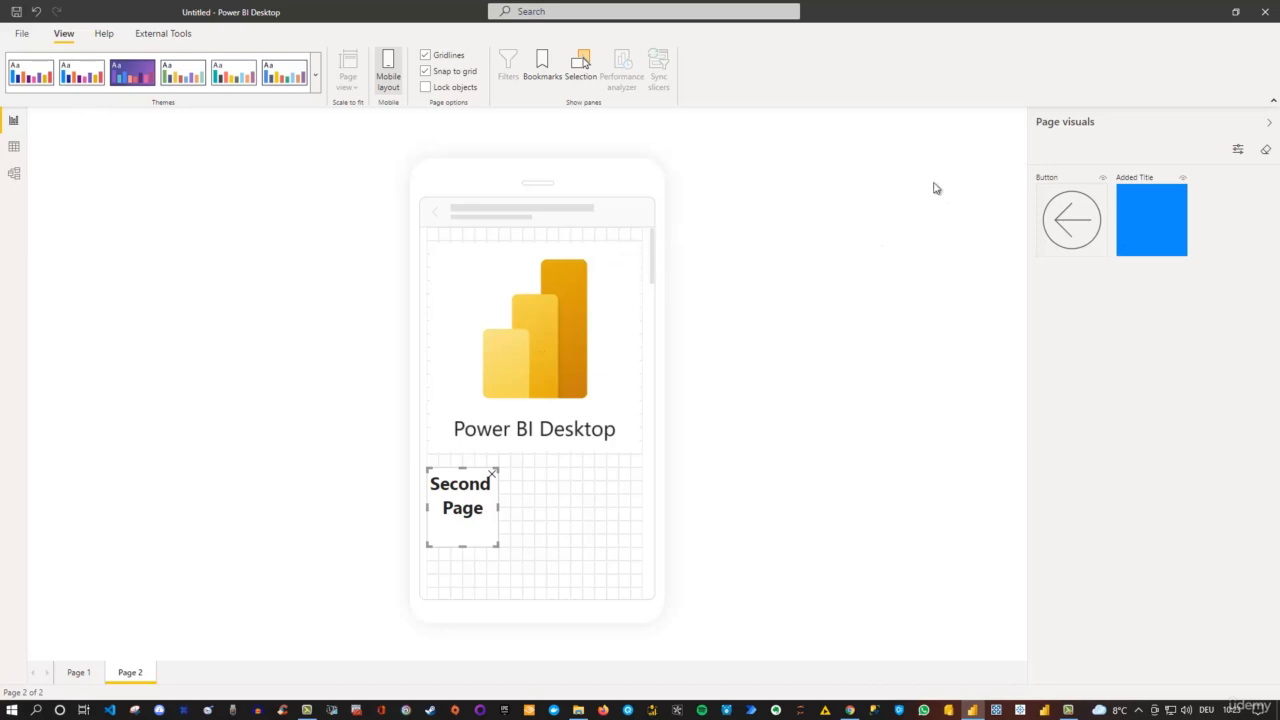
- Remove all visualizations from the mobile canvas and return to the desktop layout
{"action": "left_click", "coordinate": [1266, 152]}
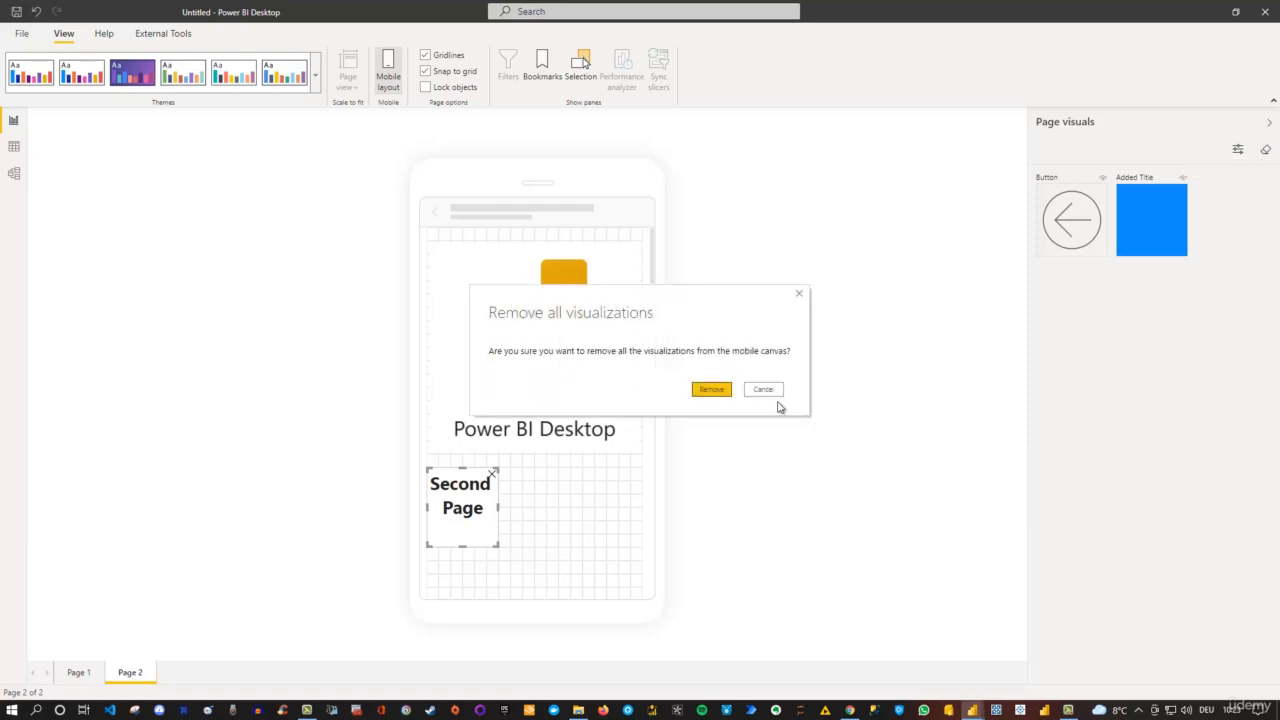
{"action": "left_click", "coordinate": [729, 396]}
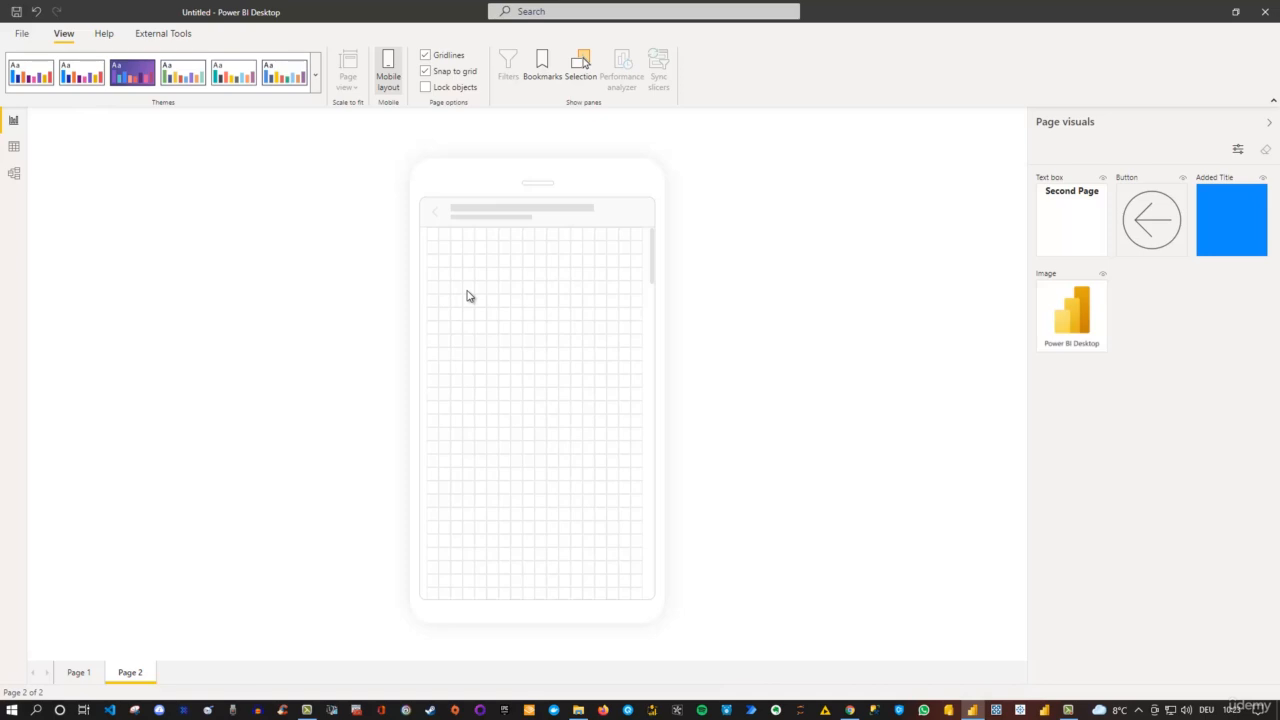
{"action": "left_click", "coordinate": [389, 68]}
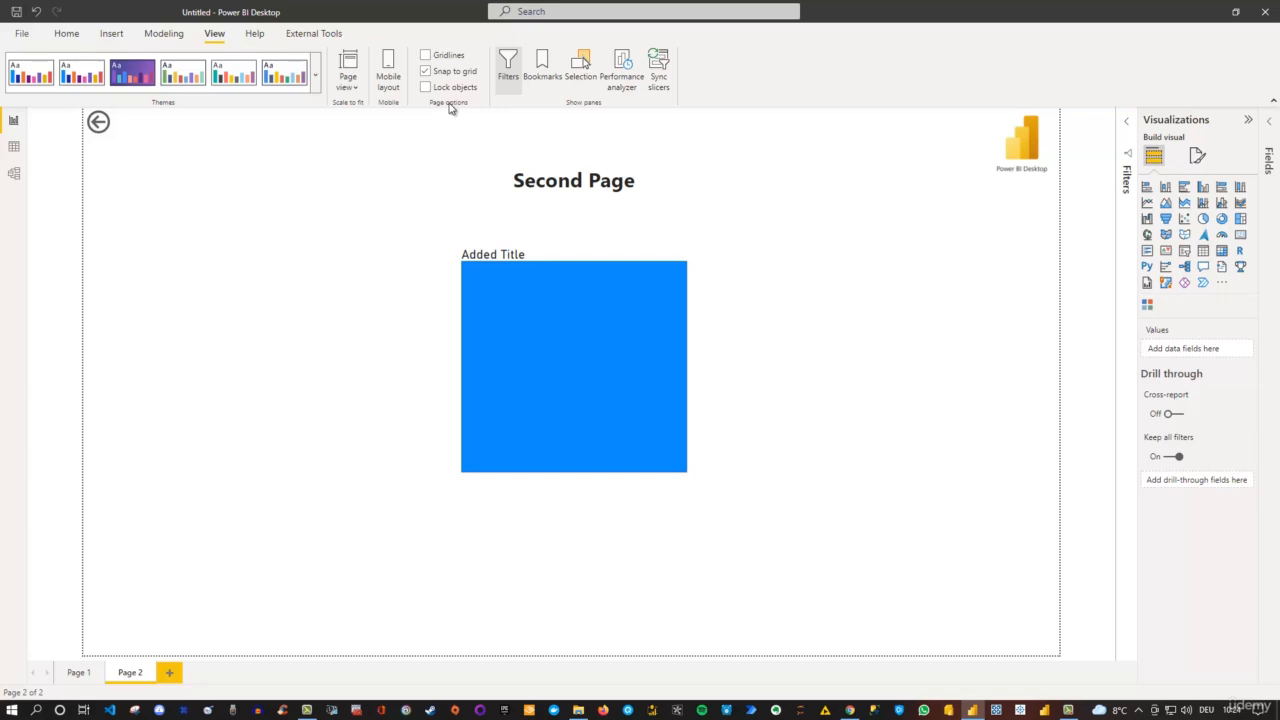
- Show the gridlines on Page 2 and hide them again
{"action": "left_click", "coordinate": [426, 56]}
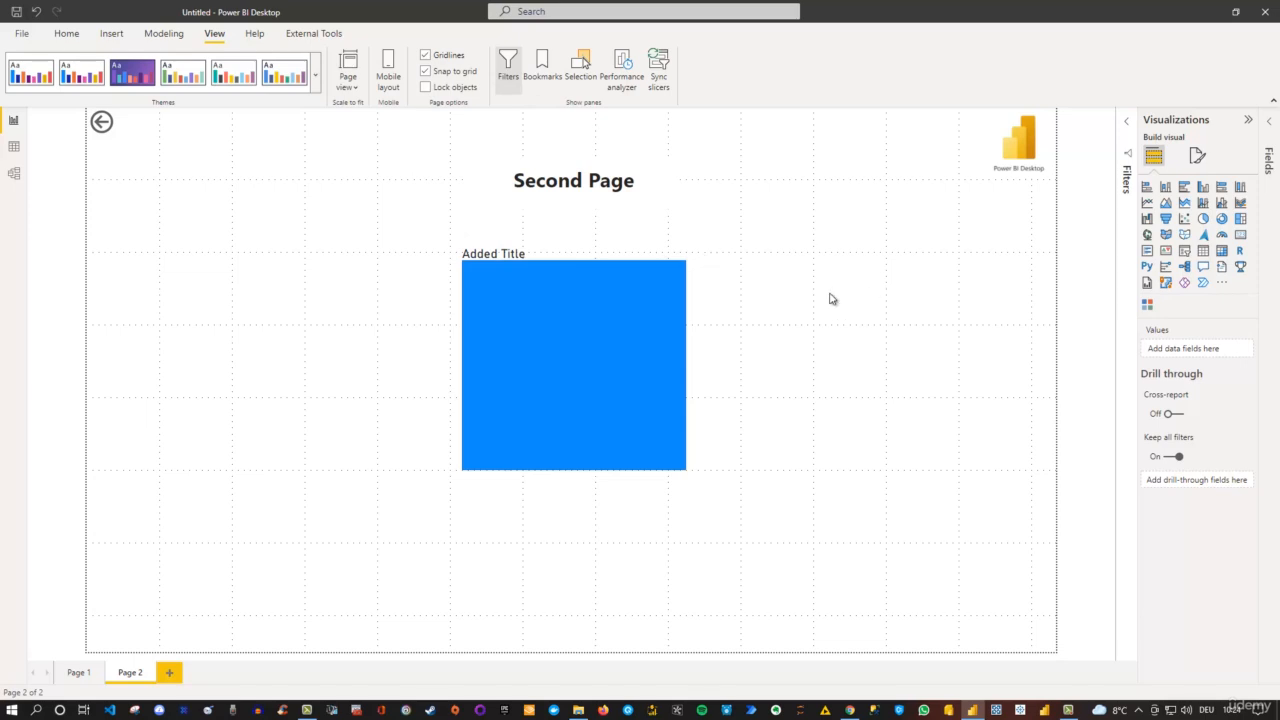
{"action": "left_click", "coordinate": [426, 56]}
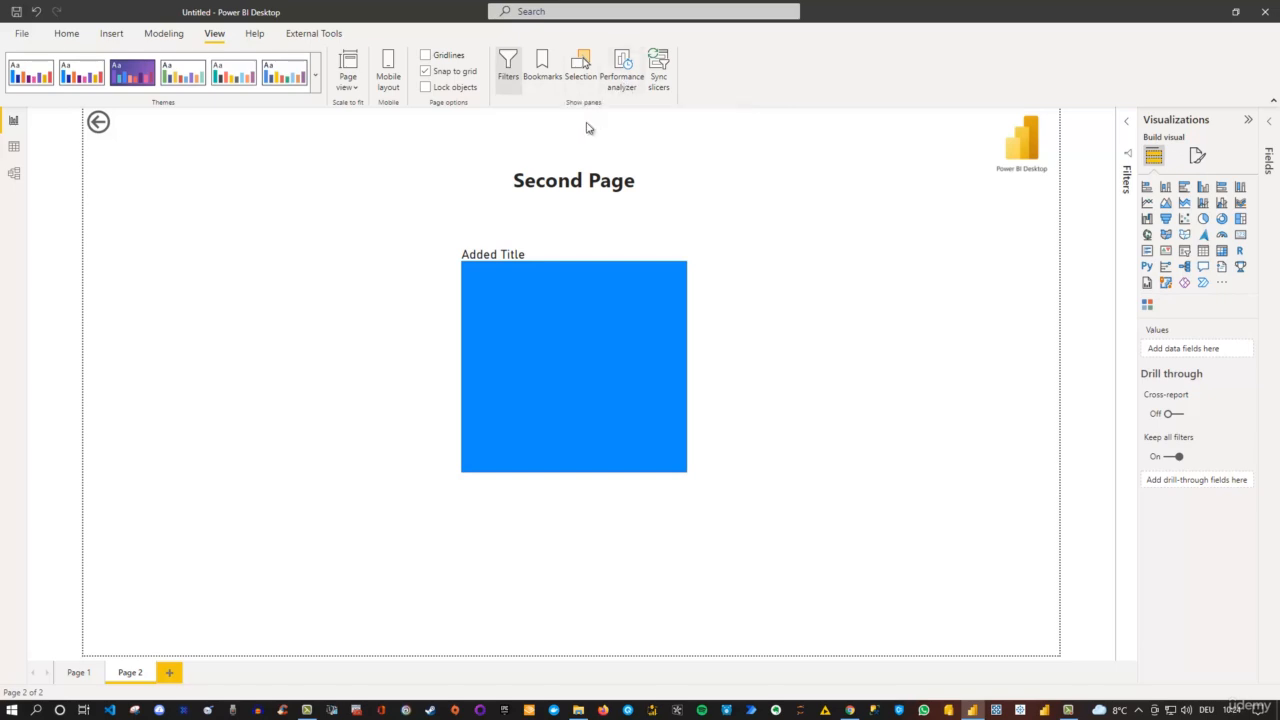
- Try expanding, hiding and restoring the Filters pane, and leave it collapsed
{"action": "left_click", "coordinate": [509, 77]}
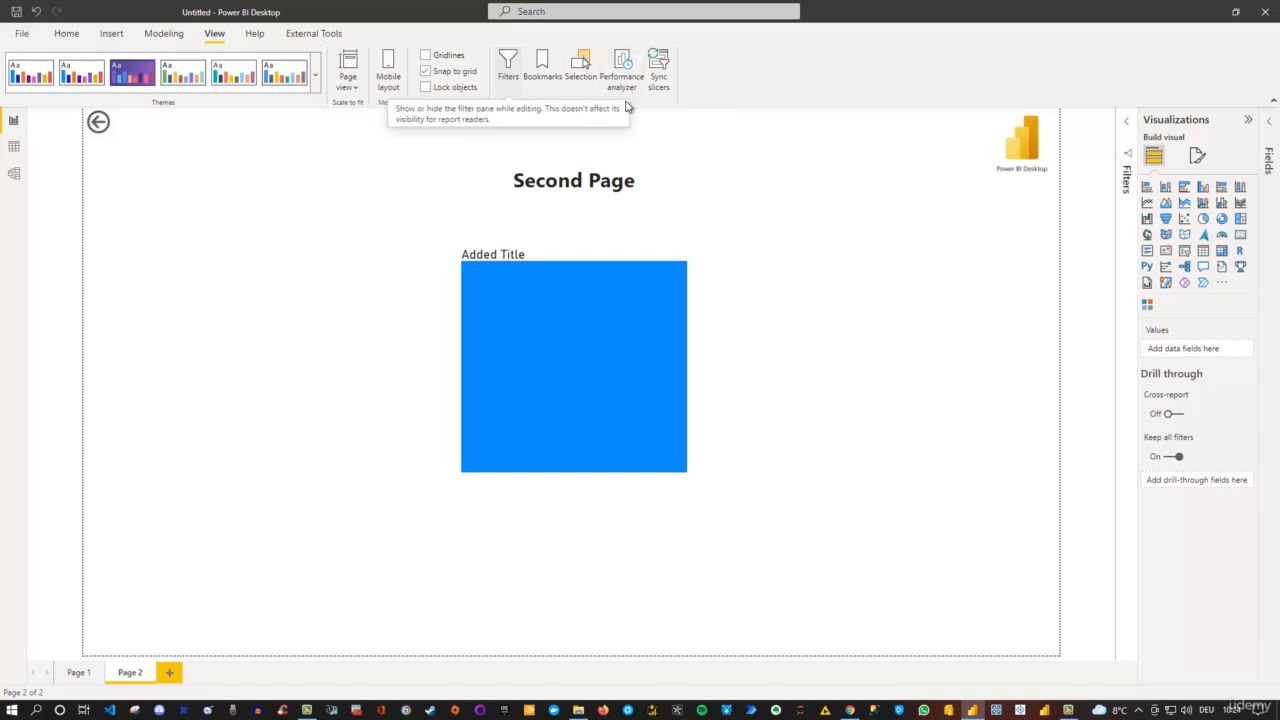
{"action": "left_click", "coordinate": [1129, 125]}
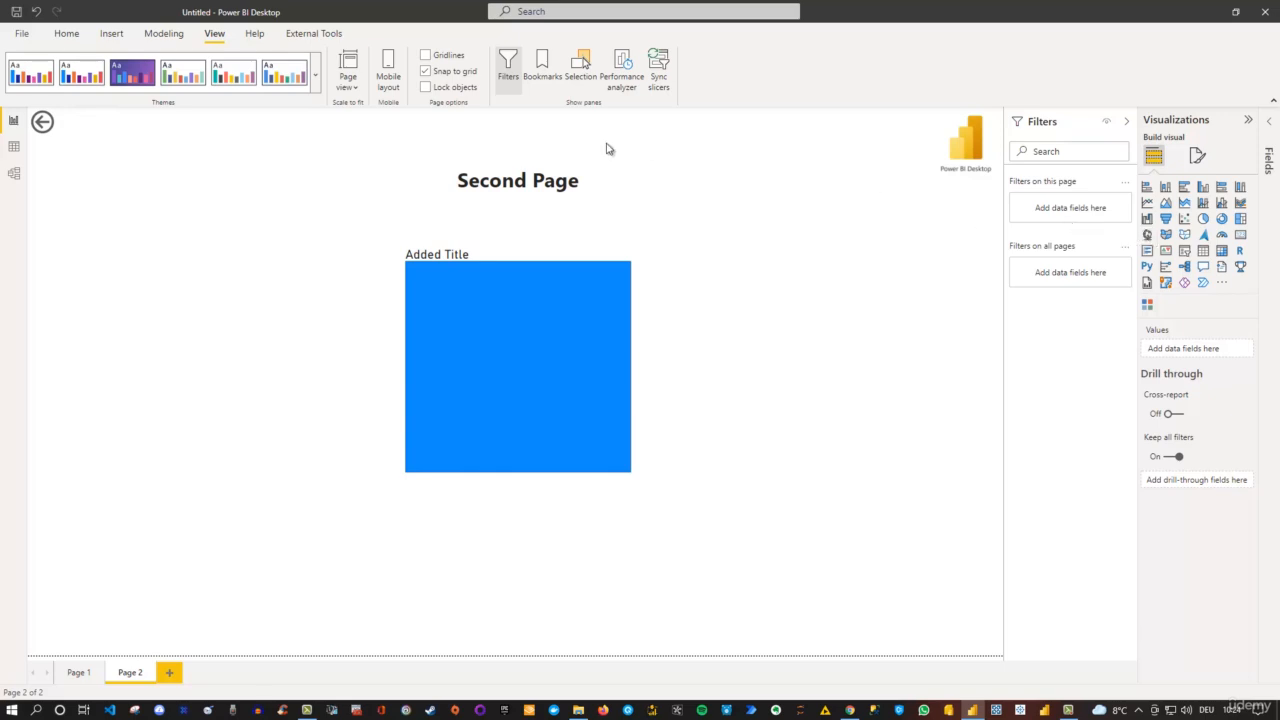
{"action": "left_click", "coordinate": [508, 68]}
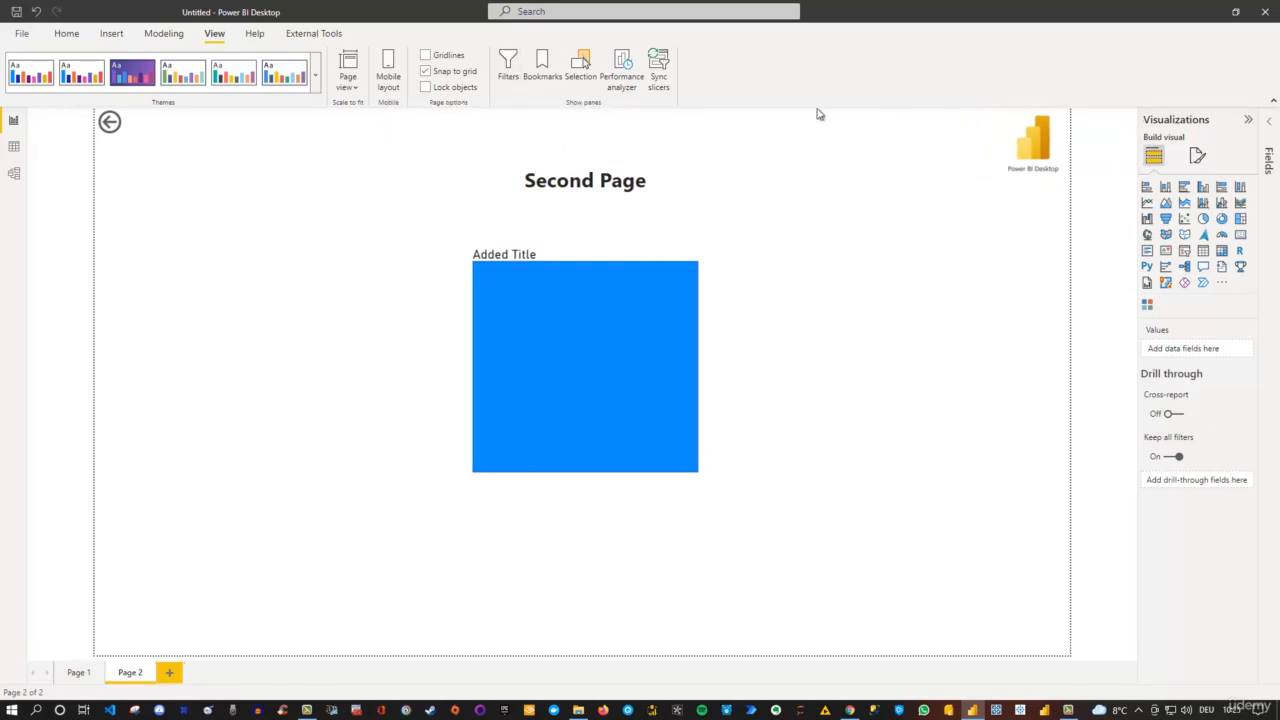
{"action": "left_click", "coordinate": [508, 70]}
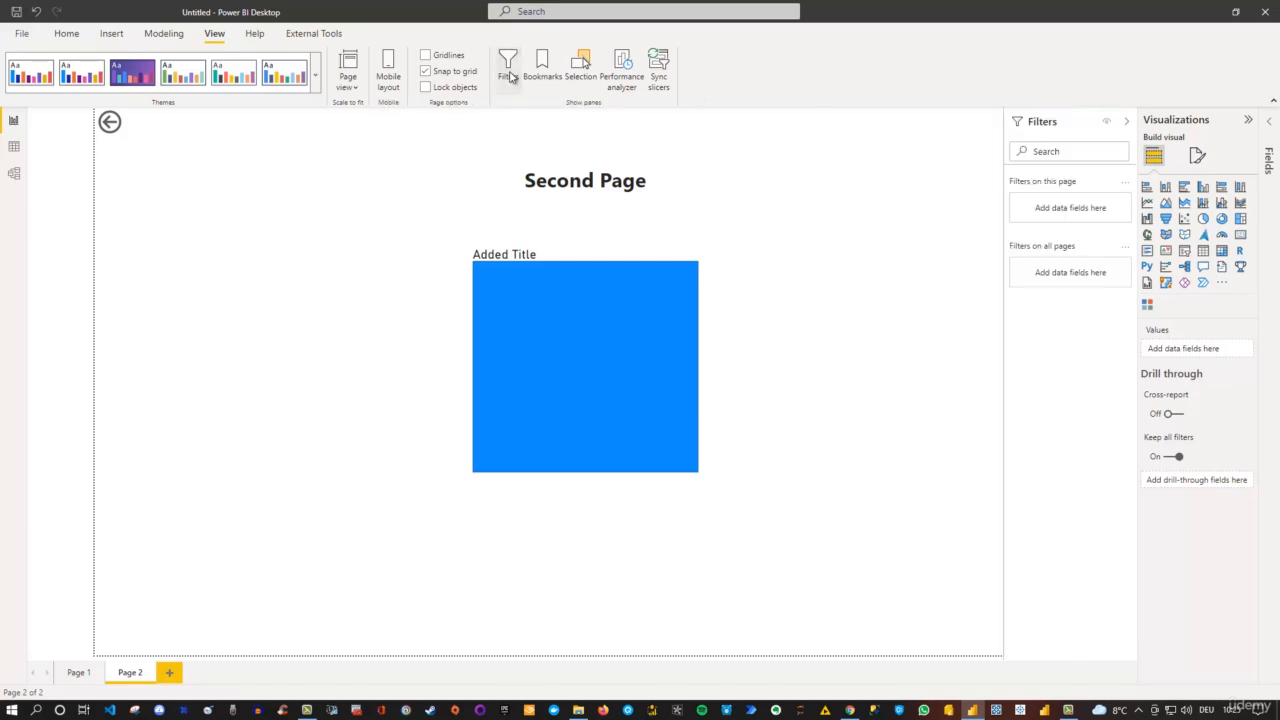
{"action": "left_click", "coordinate": [1126, 121]}
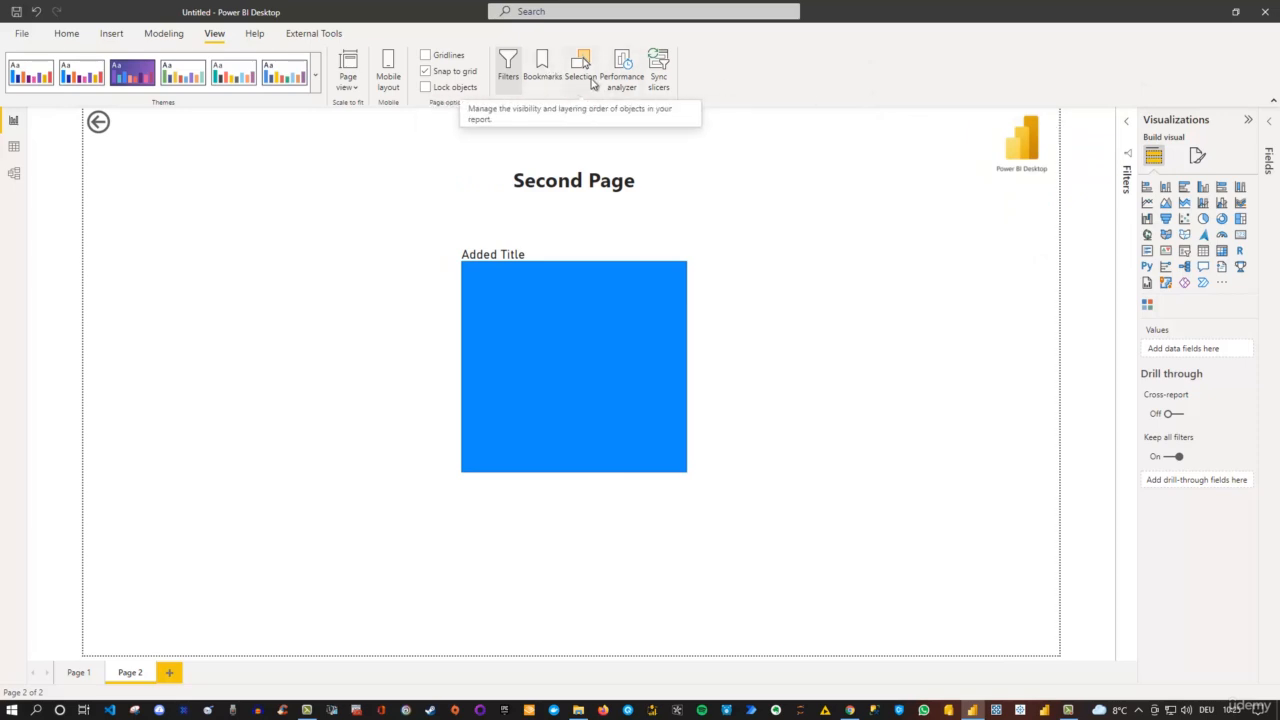
- Look at the Bookmarks pane and close it again
{"action": "left_click", "coordinate": [547, 76]}
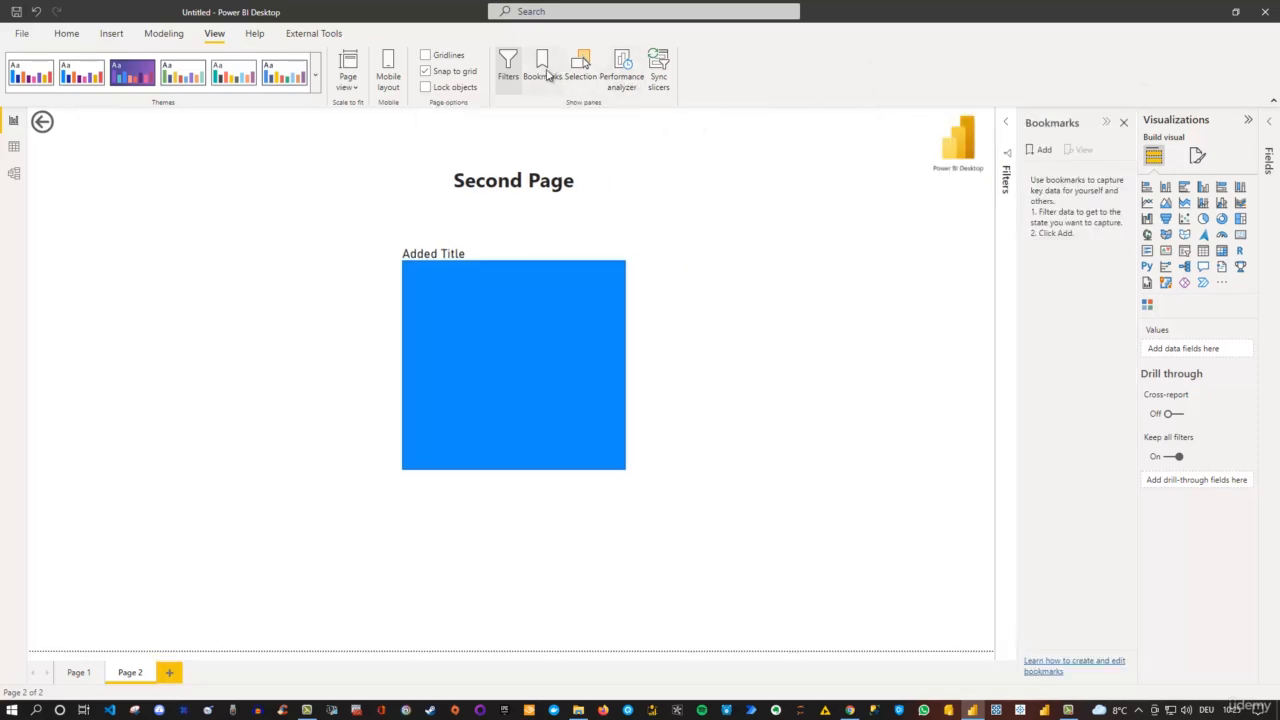
{"action": "left_click", "coordinate": [1123, 124]}
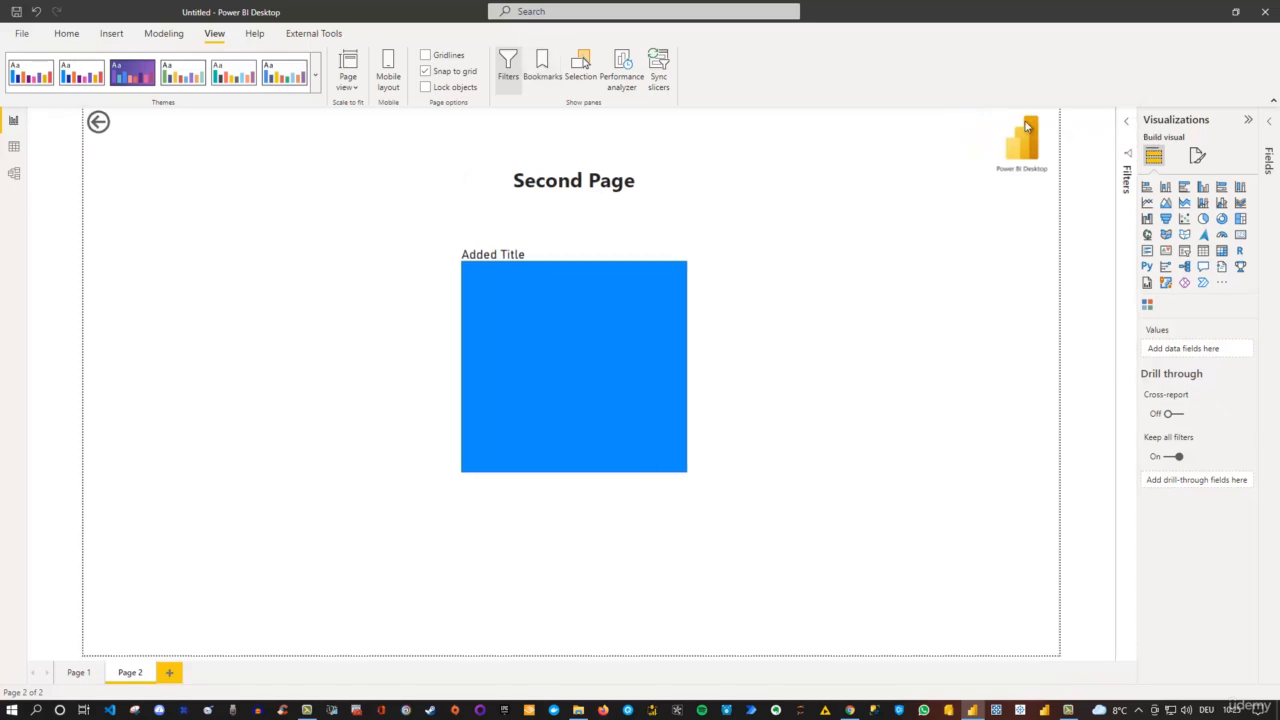
- Show the Selection pane and move the Power BI Desktop image onto the blue Added Title square
{"action": "left_click", "coordinate": [580, 79]}
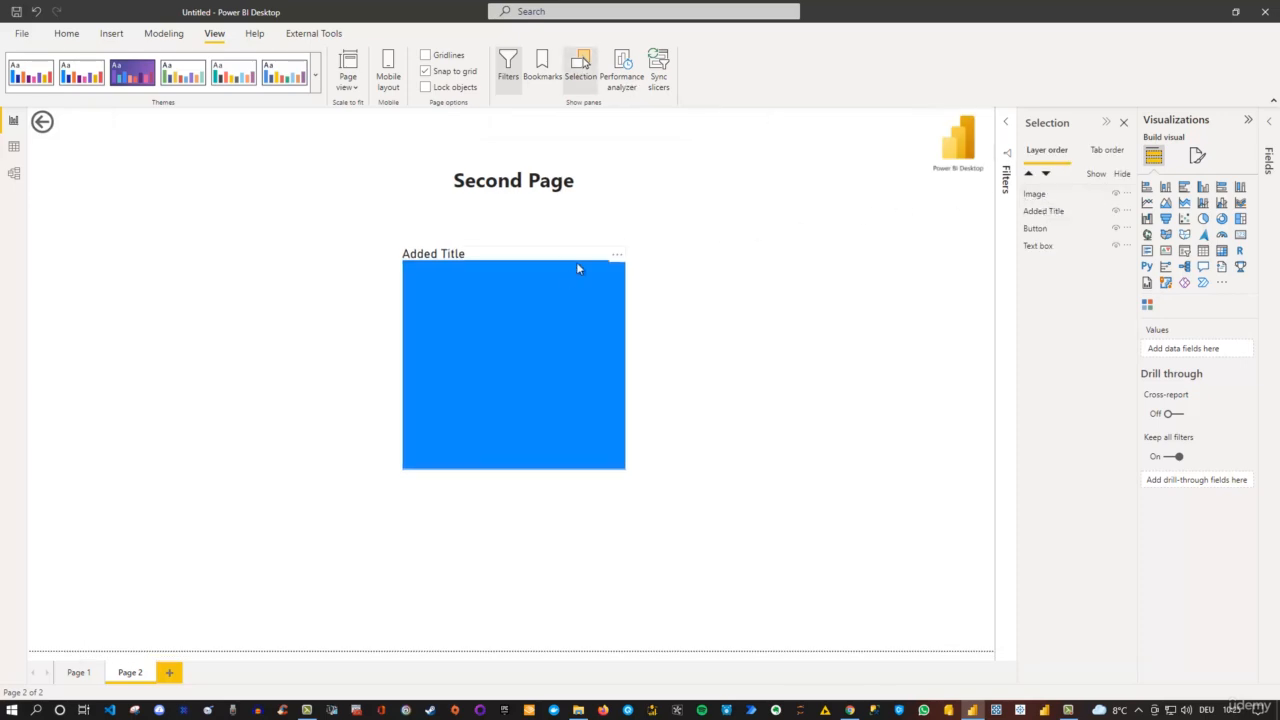
{"action": "left_click", "coordinate": [936, 140]}
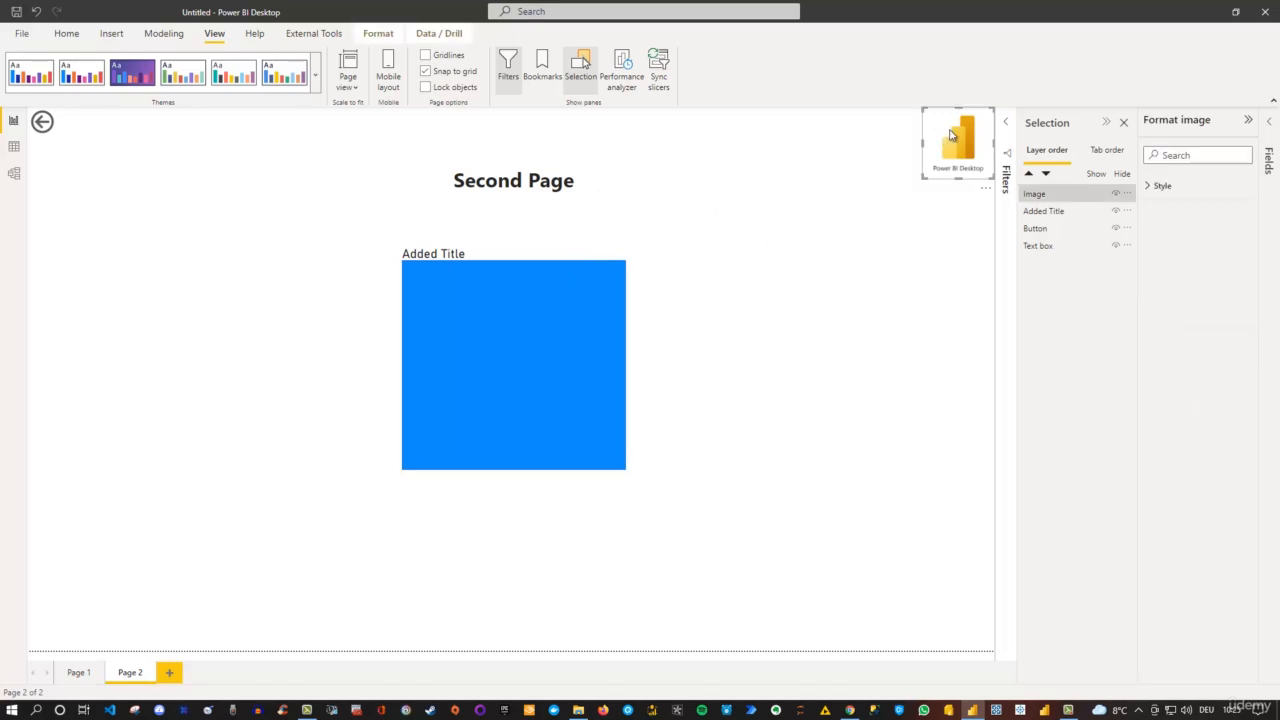
{"action": "left_click_drag", "start_coordinate": [936, 140], "coordinate": [490, 326]}
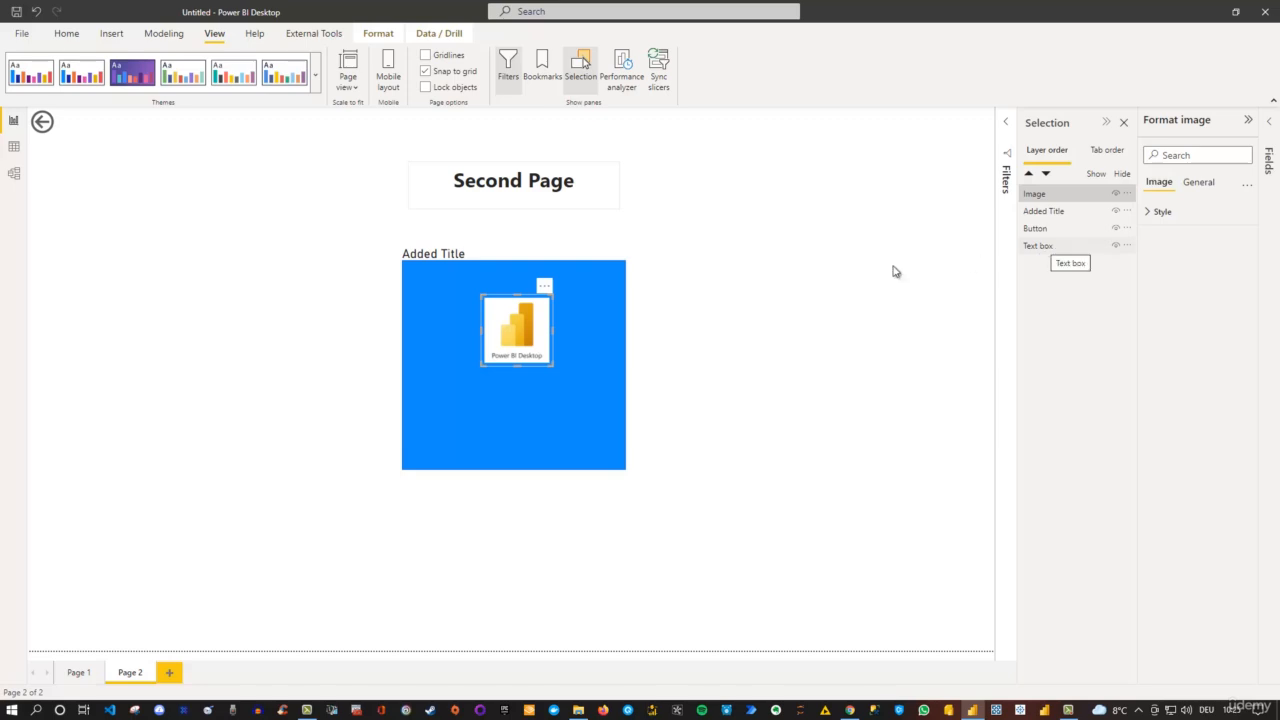
- Place the Added Title shape above the Image in the layer order, and show the Format options for arranging objects
{"action": "left_click", "coordinate": [585, 305]}
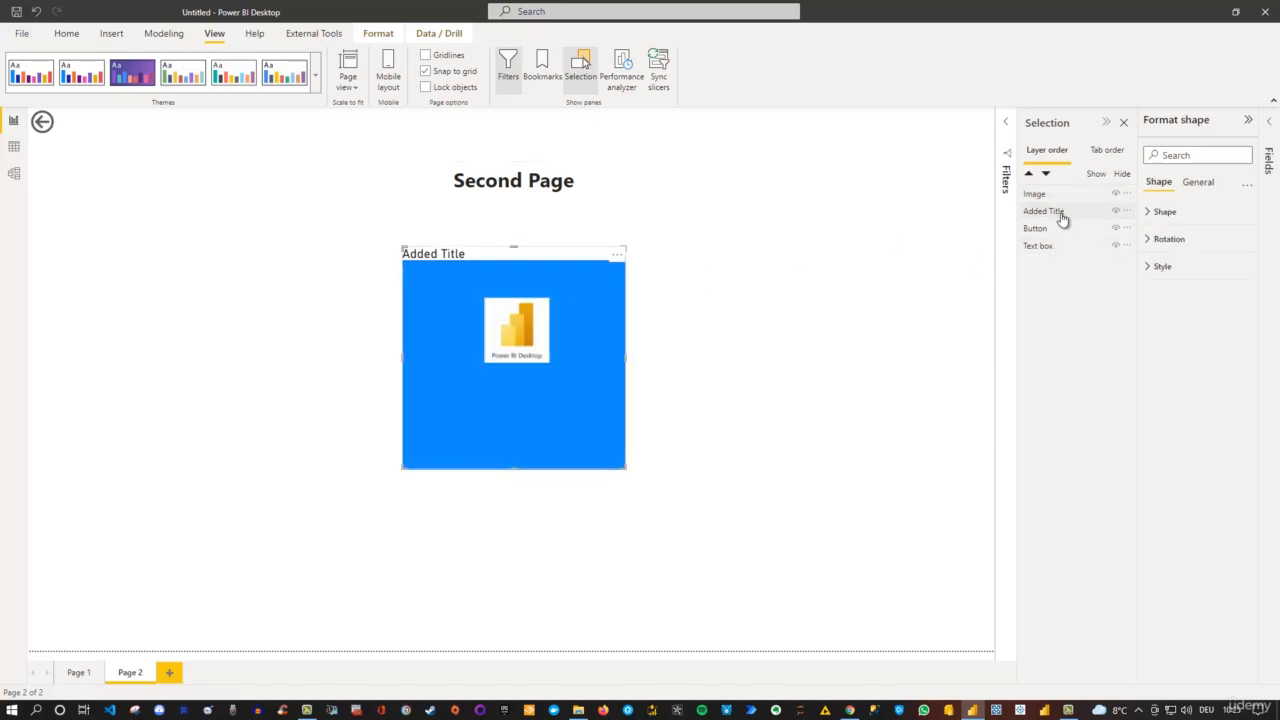
{"action": "left_click_drag", "start_coordinate": [1065, 215], "coordinate": [1069, 201]}
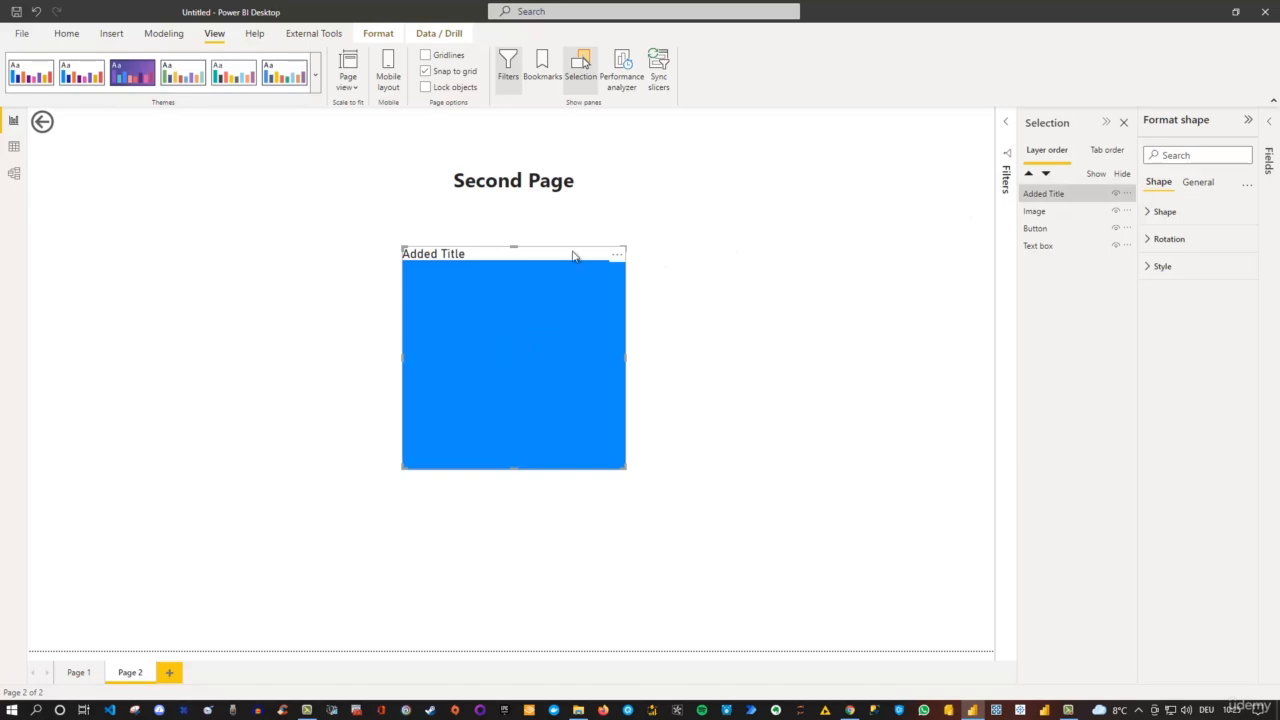
{"action": "left_click", "coordinate": [1058, 197]}
{"action": "left_click", "coordinate": [380, 35]}
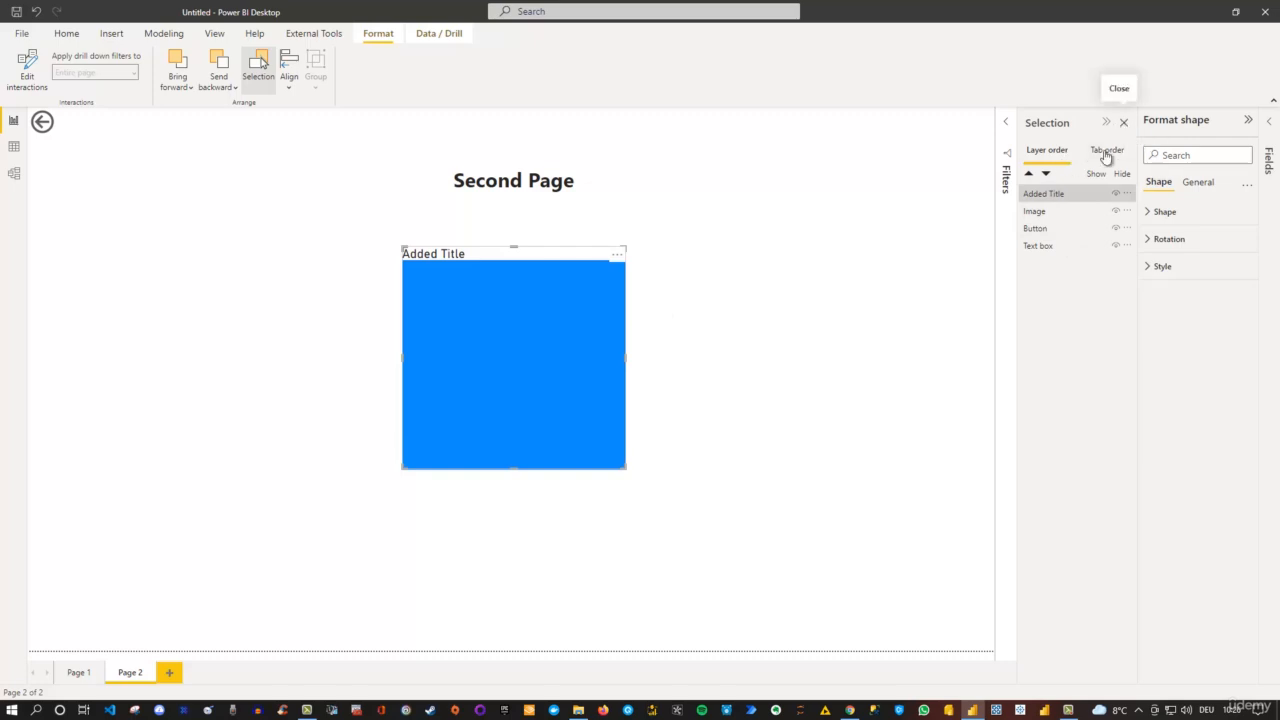
- Close the Selection pane, move the Added Title square to the left of the Power BI Desktop image, and deselect it
{"action": "left_click", "coordinate": [1123, 123]}
{"action": "left_click_drag", "start_coordinate": [600, 279], "coordinate": [389, 256]}
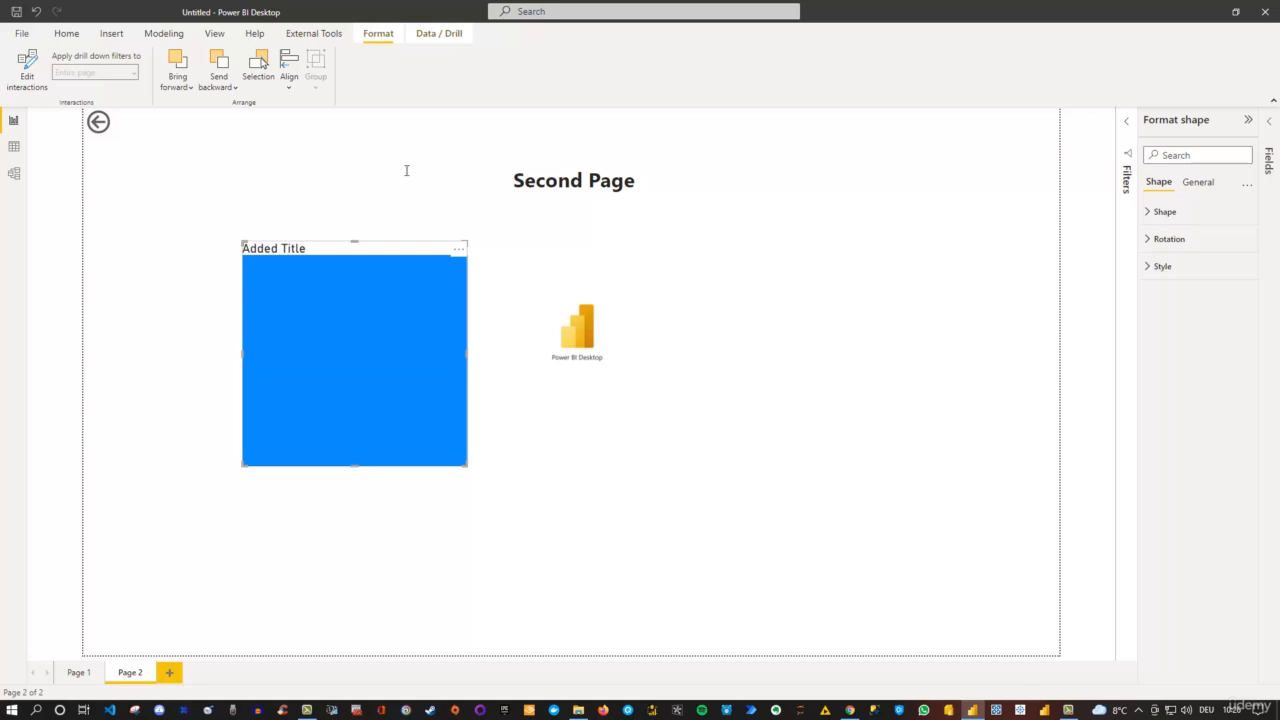
{"action": "left_click", "coordinate": [850, 302]}
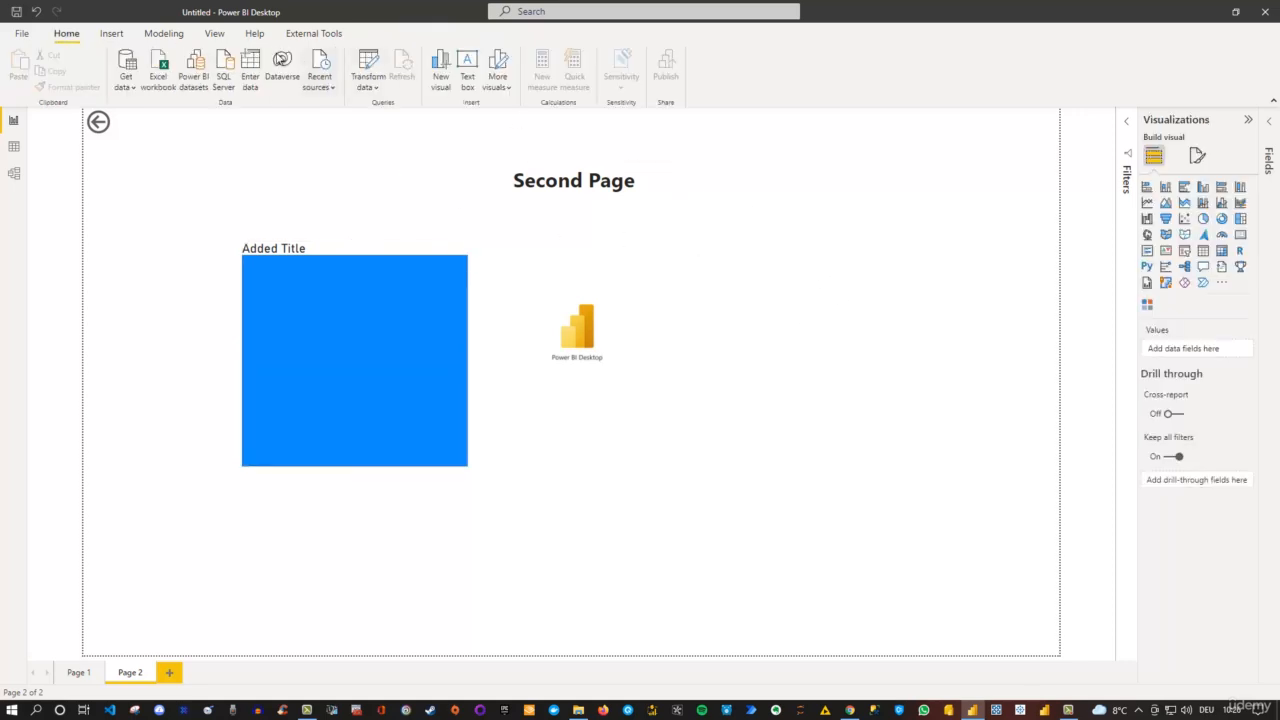
- Examine the View, Help and External Tools commands, and return to the Home commands
{"action": "left_click", "coordinate": [215, 35]}
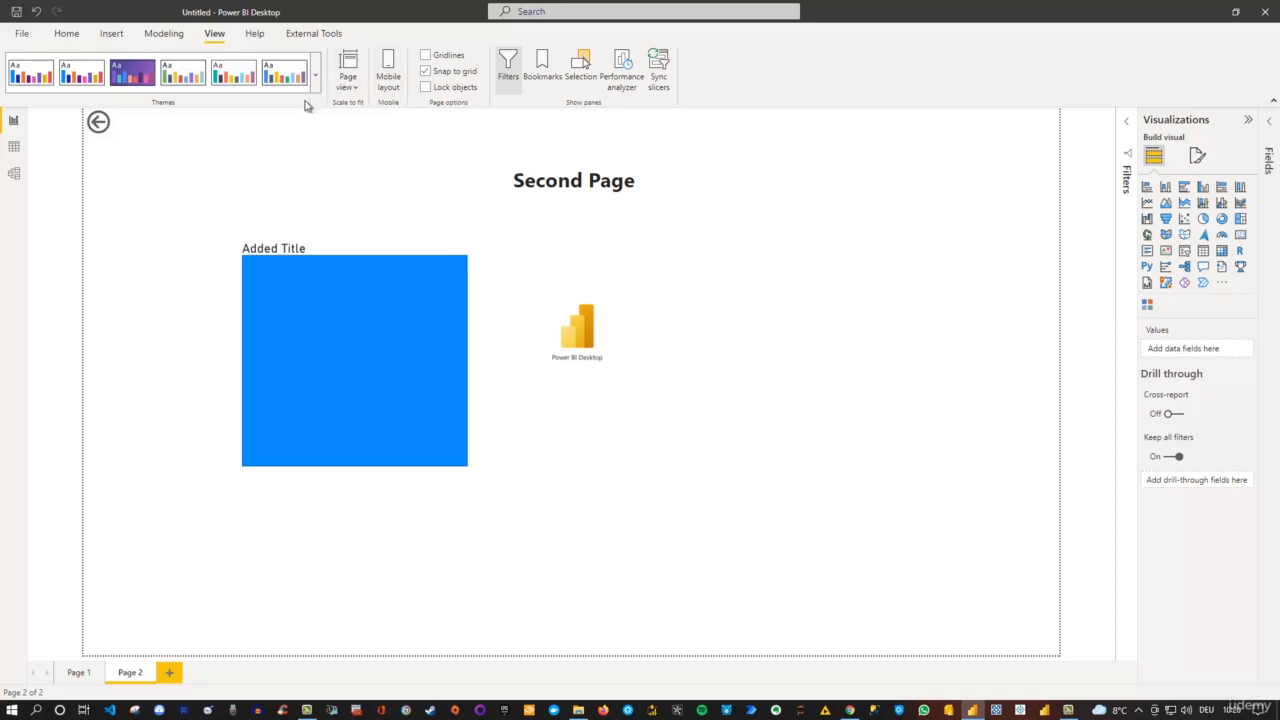
{"action": "left_click", "coordinate": [257, 38]}
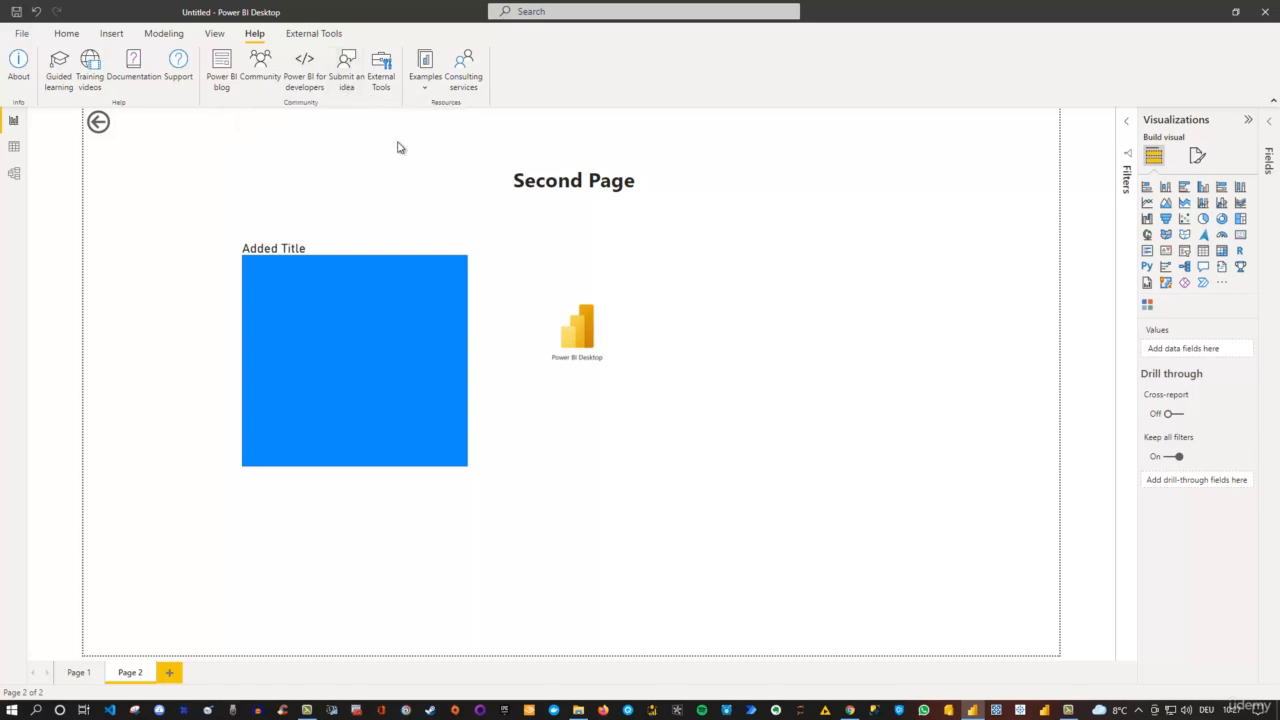
{"action": "left_click", "coordinate": [310, 37]}
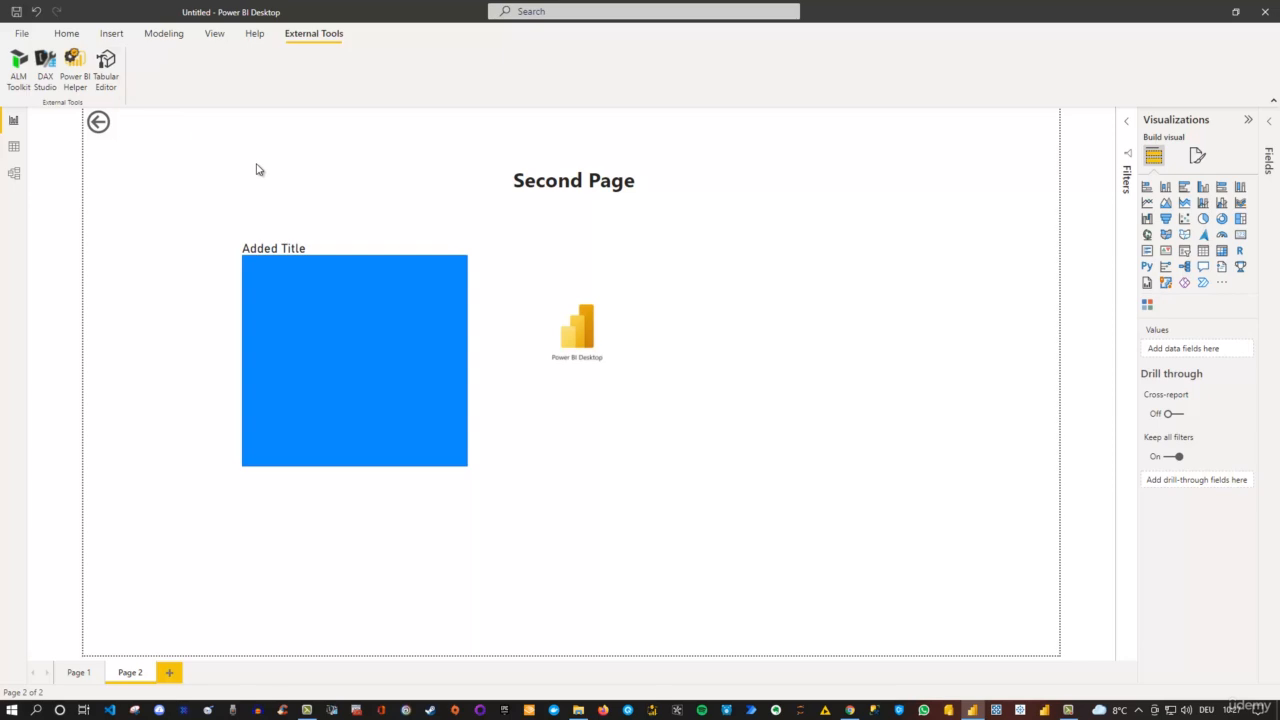
{"action": "left_click", "coordinate": [66, 38]}
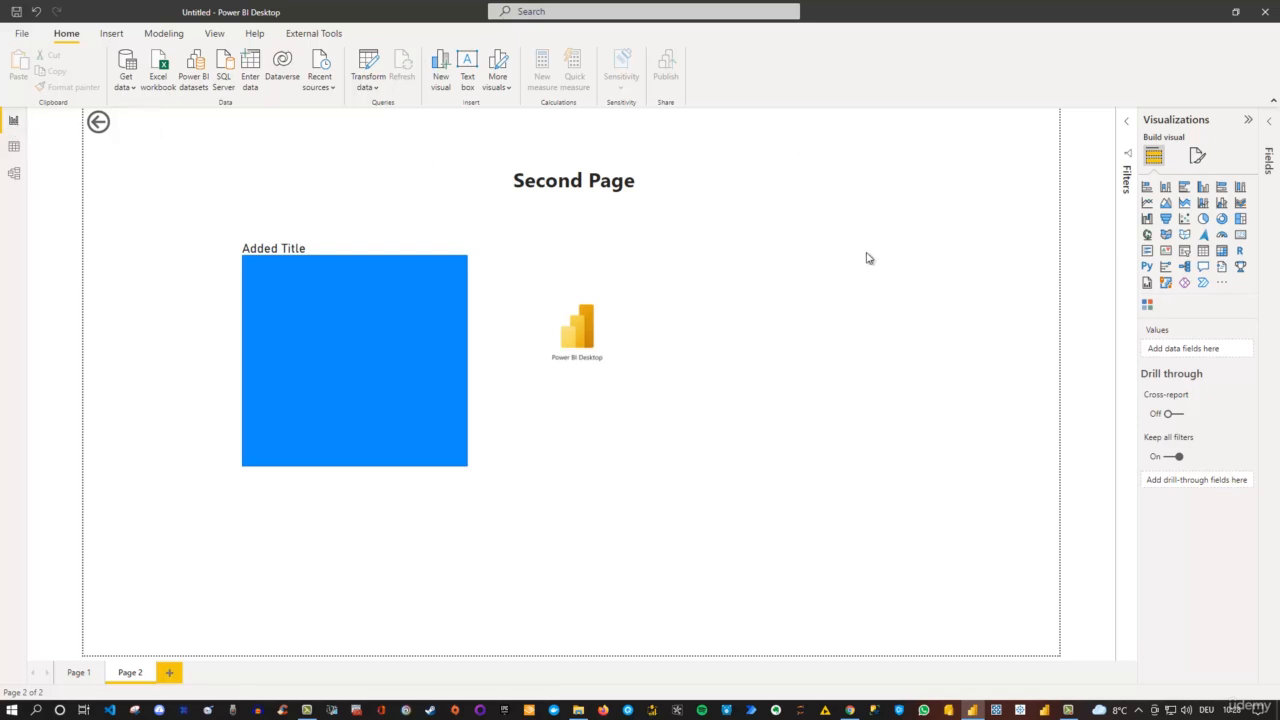
- Look at the Data view and the Model view, and return to the Report view
{"action": "left_click", "coordinate": [15, 148]}
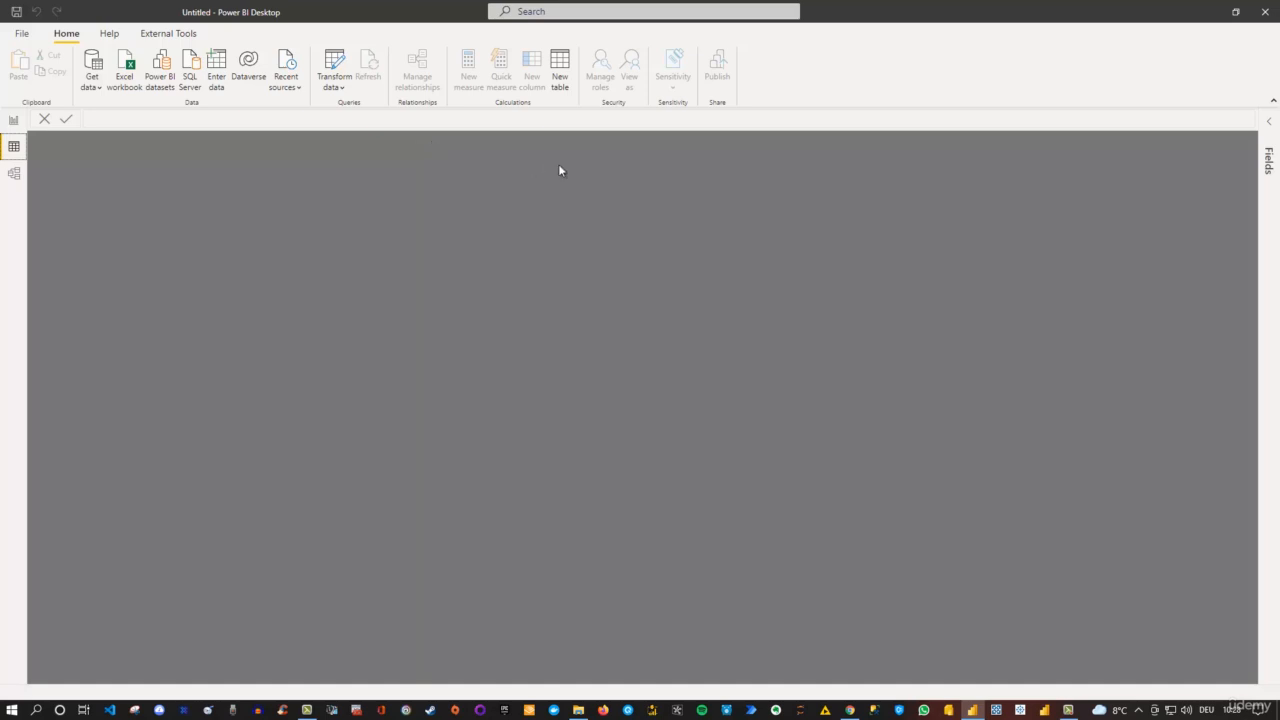
{"action": "left_click", "coordinate": [15, 175]}
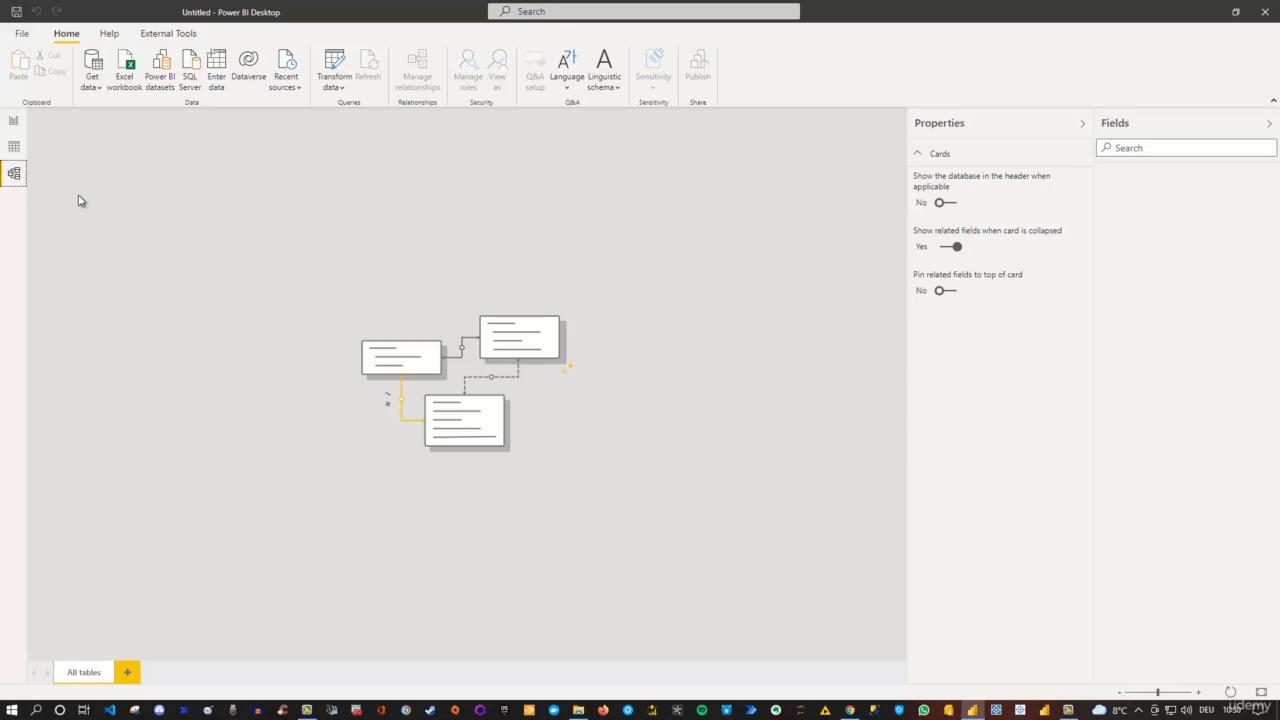
{"action": "left_click", "coordinate": [13, 122]}
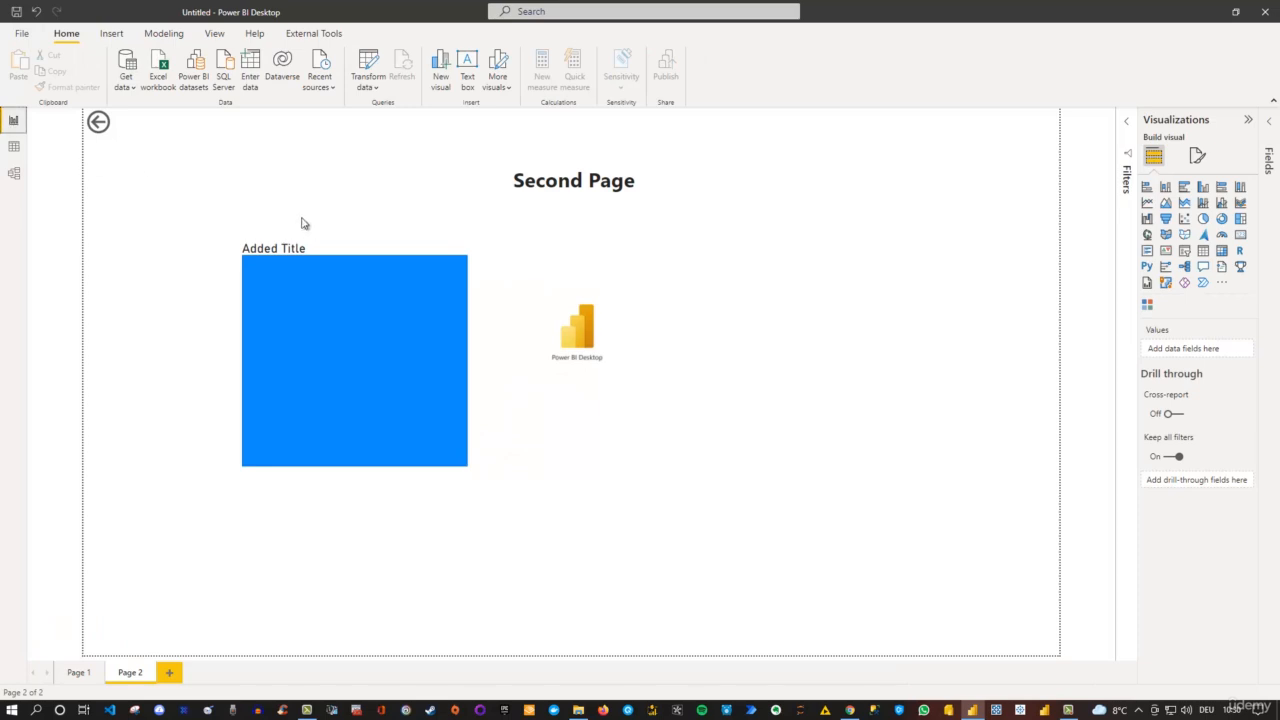